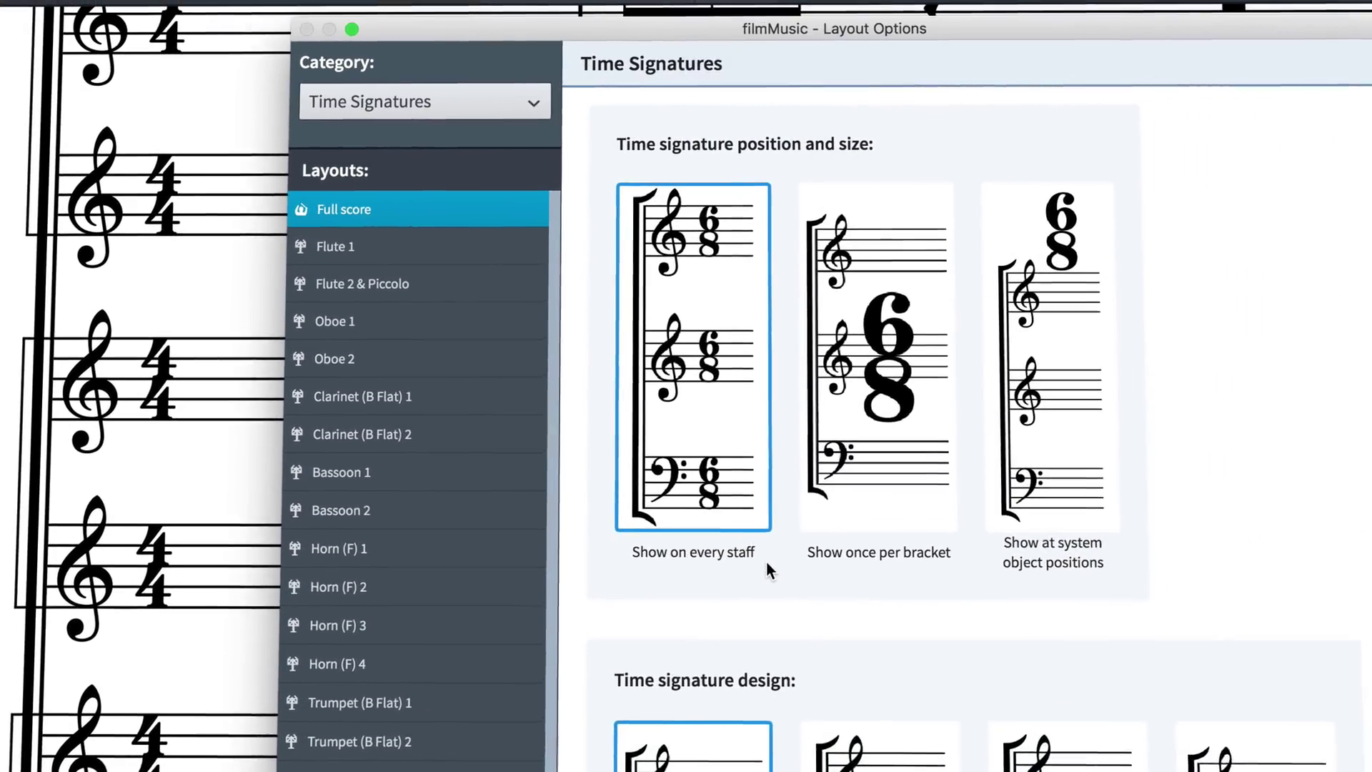
Step: Preview once-per-bracket time signatures in the narrow sans serif design
{"action": "left_click", "coordinate": [903, 508]}
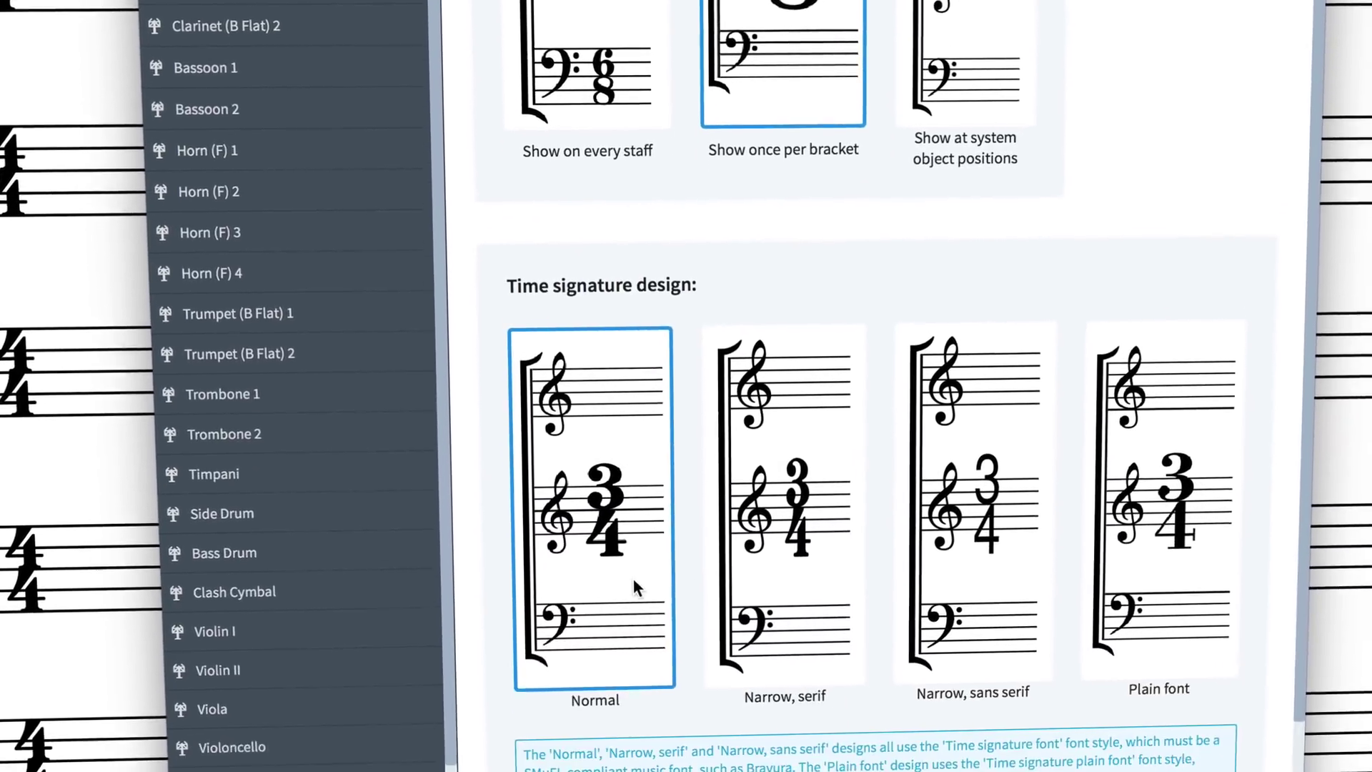
{"action": "left_click", "coordinate": [995, 565]}
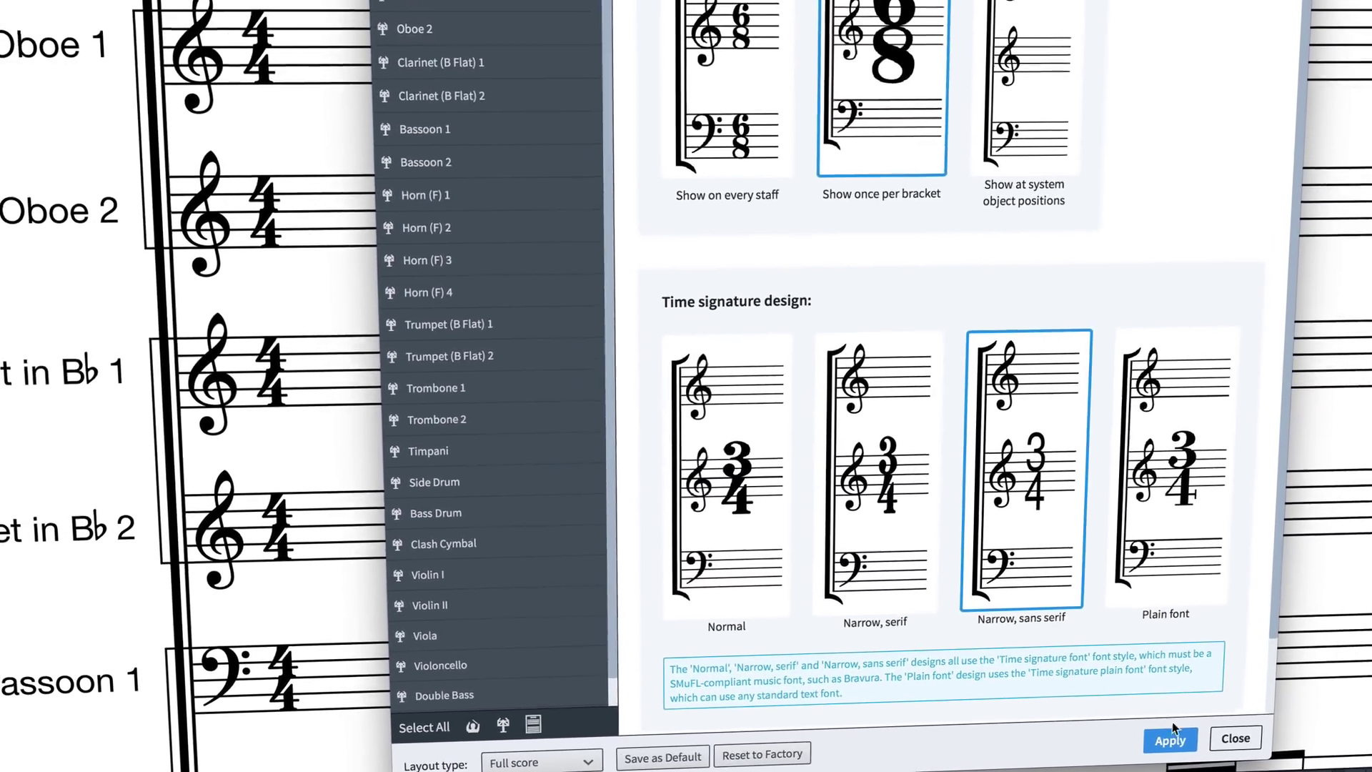
{"action": "left_click", "coordinate": [1143, 716]}
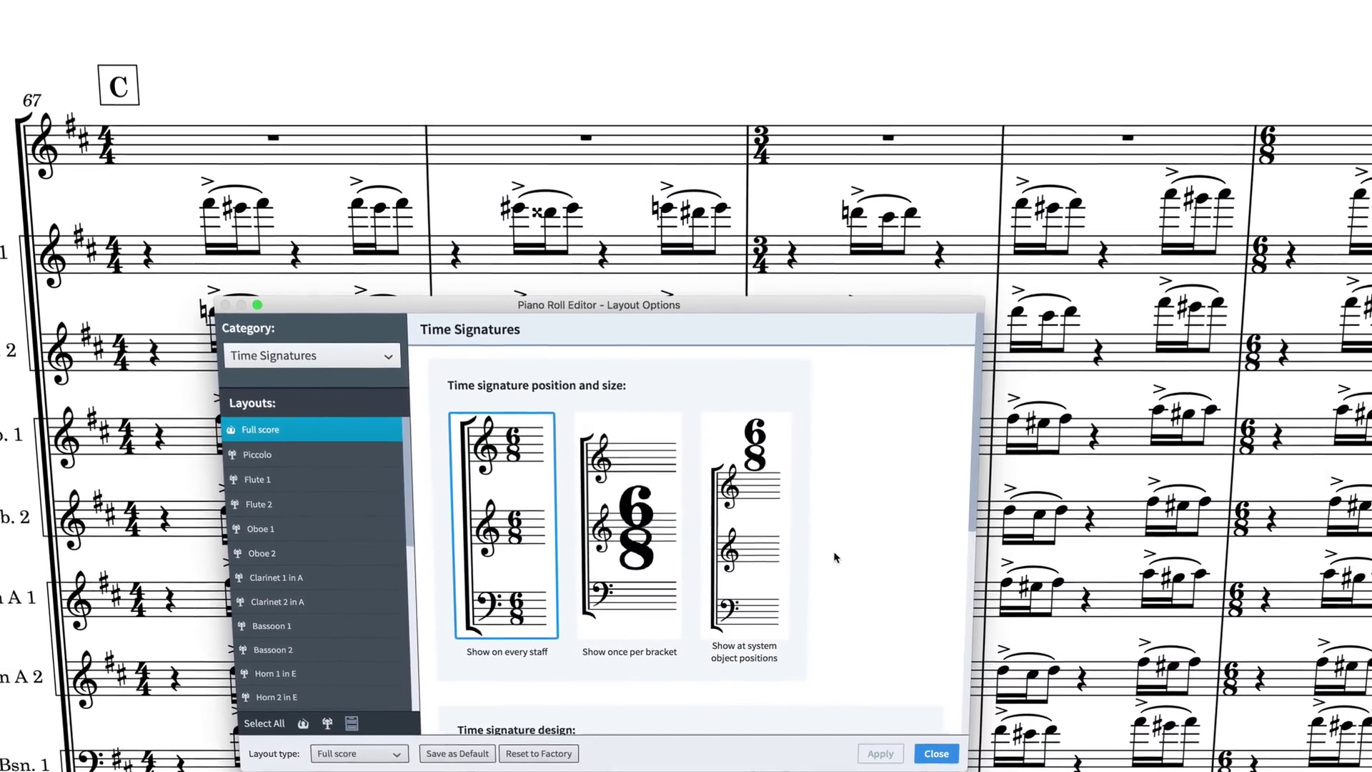
Step: Try system-object-position placement, then the narrow serif and plain font designs
{"action": "left_click", "coordinate": [774, 534]}
{"action": "key", "text": "Return"}
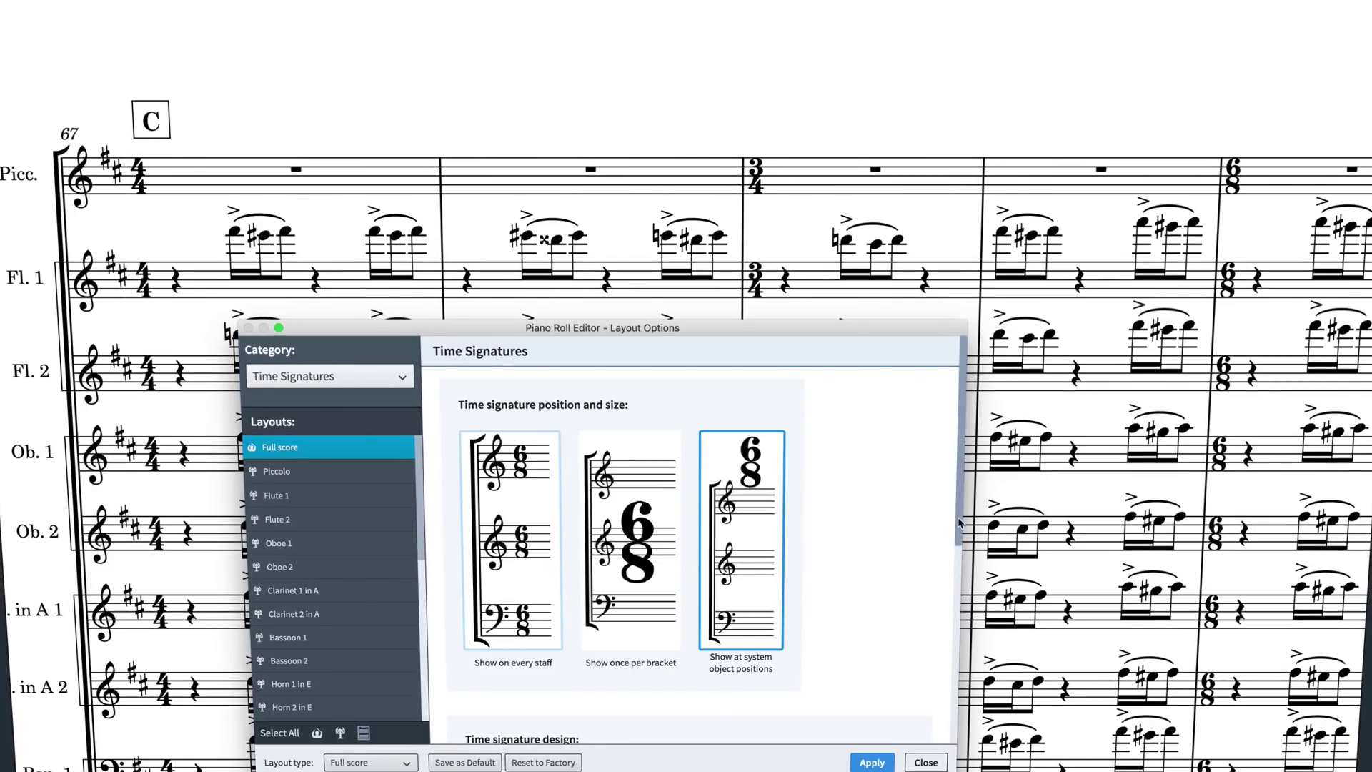
{"action": "scroll", "coordinate": [1317, 656], "scroll_direction": "down", "scroll_amount": 5}
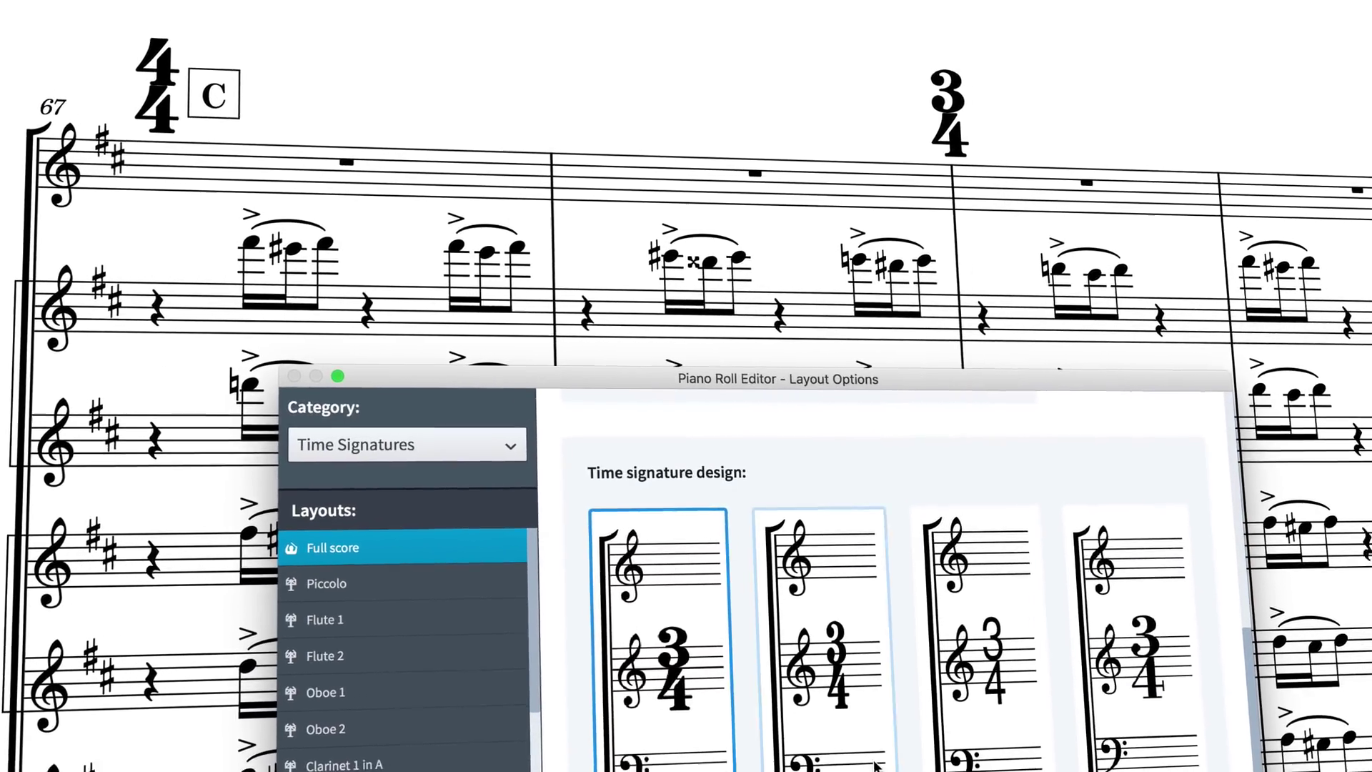
{"action": "left_click", "coordinate": [898, 645]}
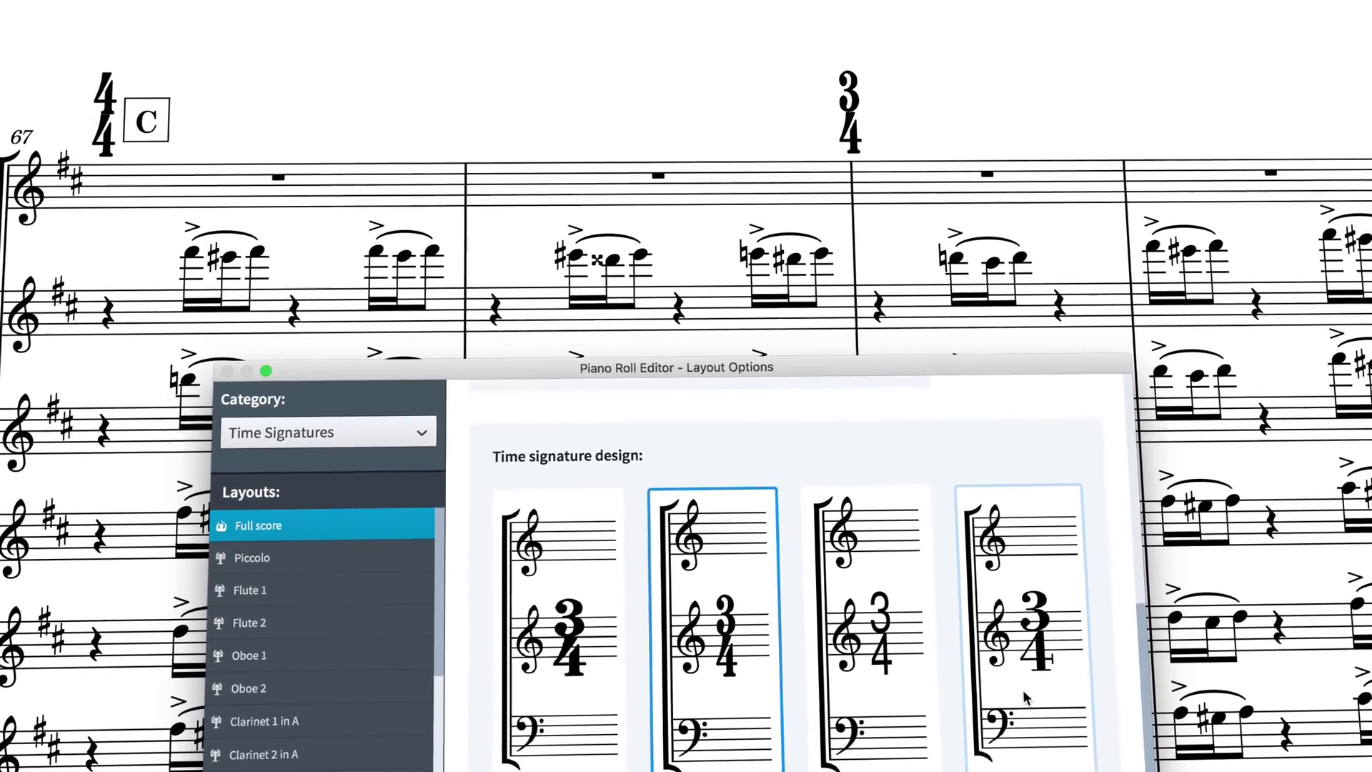
{"action": "left_click", "coordinate": [1122, 750]}
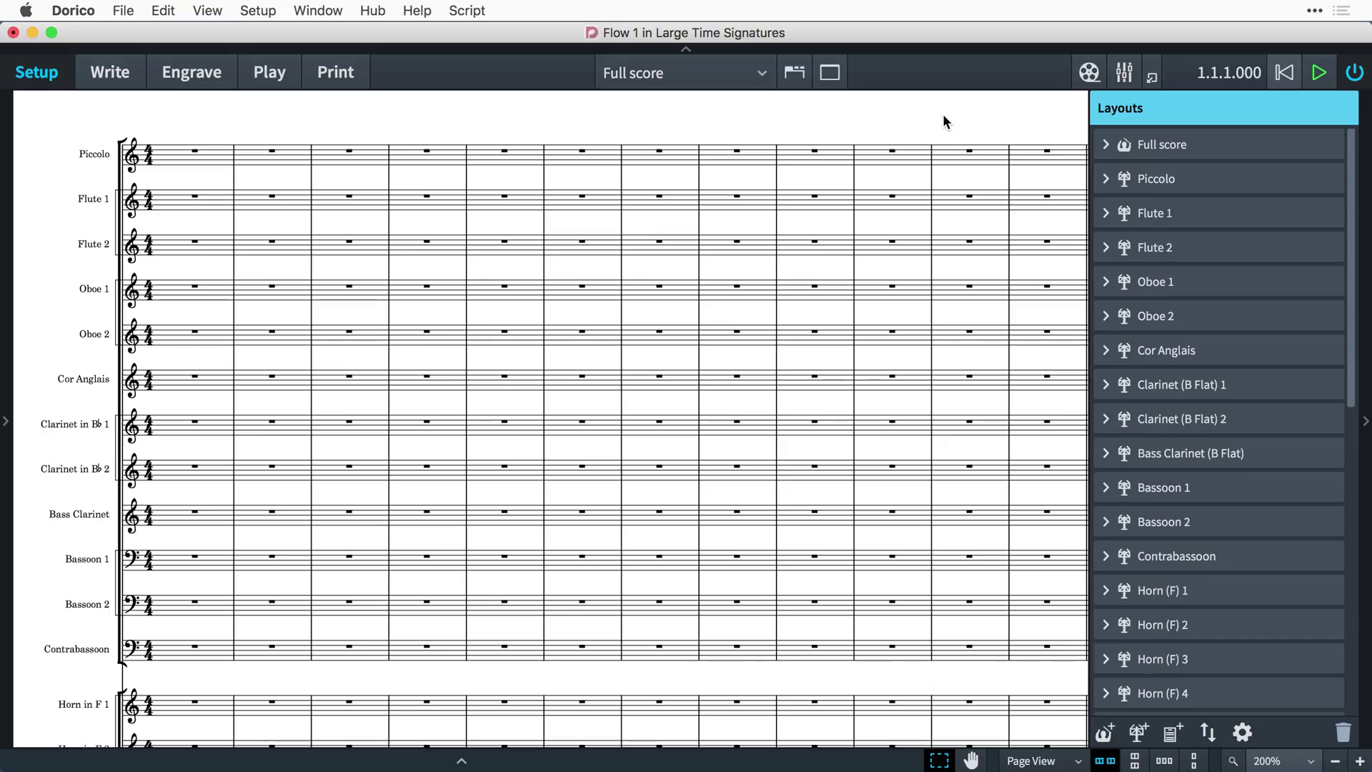
Step: Select the Full score layout and open its Layout Options
{"action": "left_click", "coordinate": [1257, 149]}
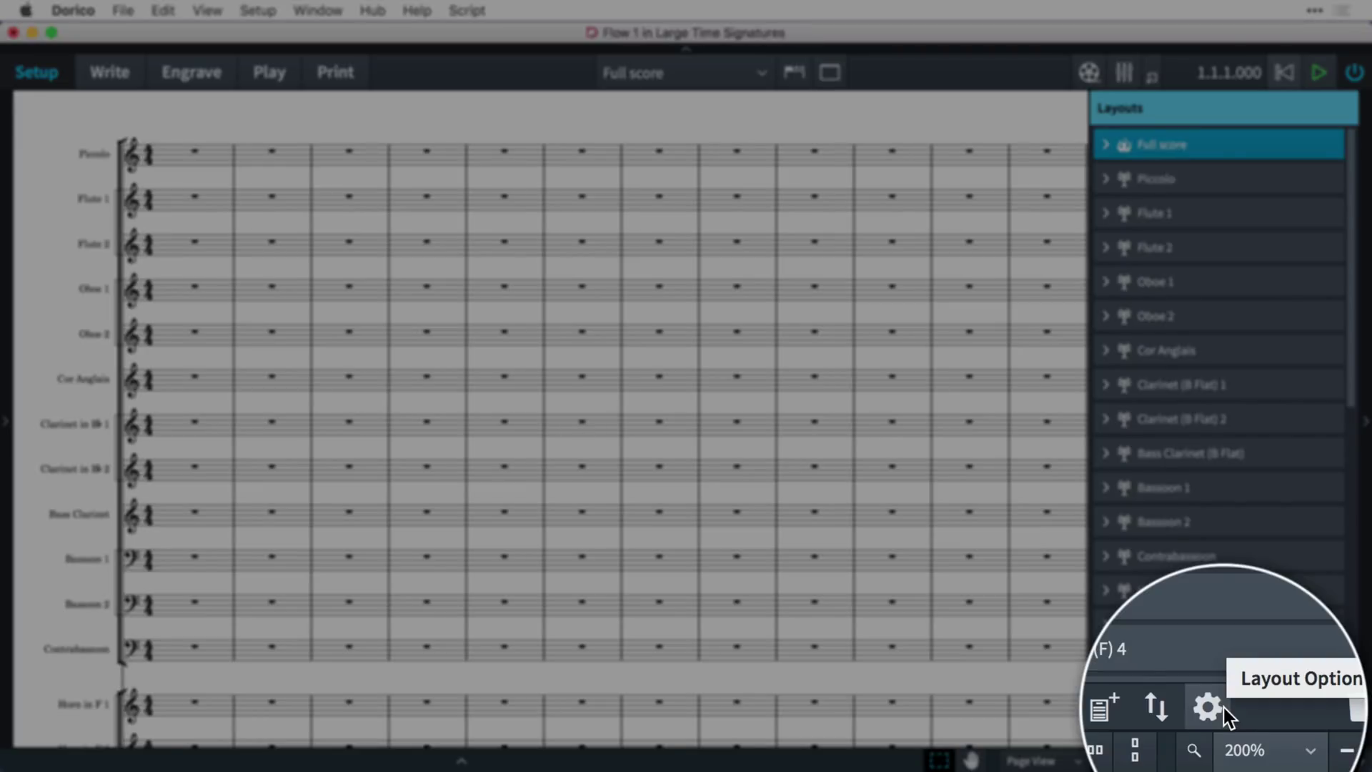
{"action": "left_click", "coordinate": [1242, 731]}
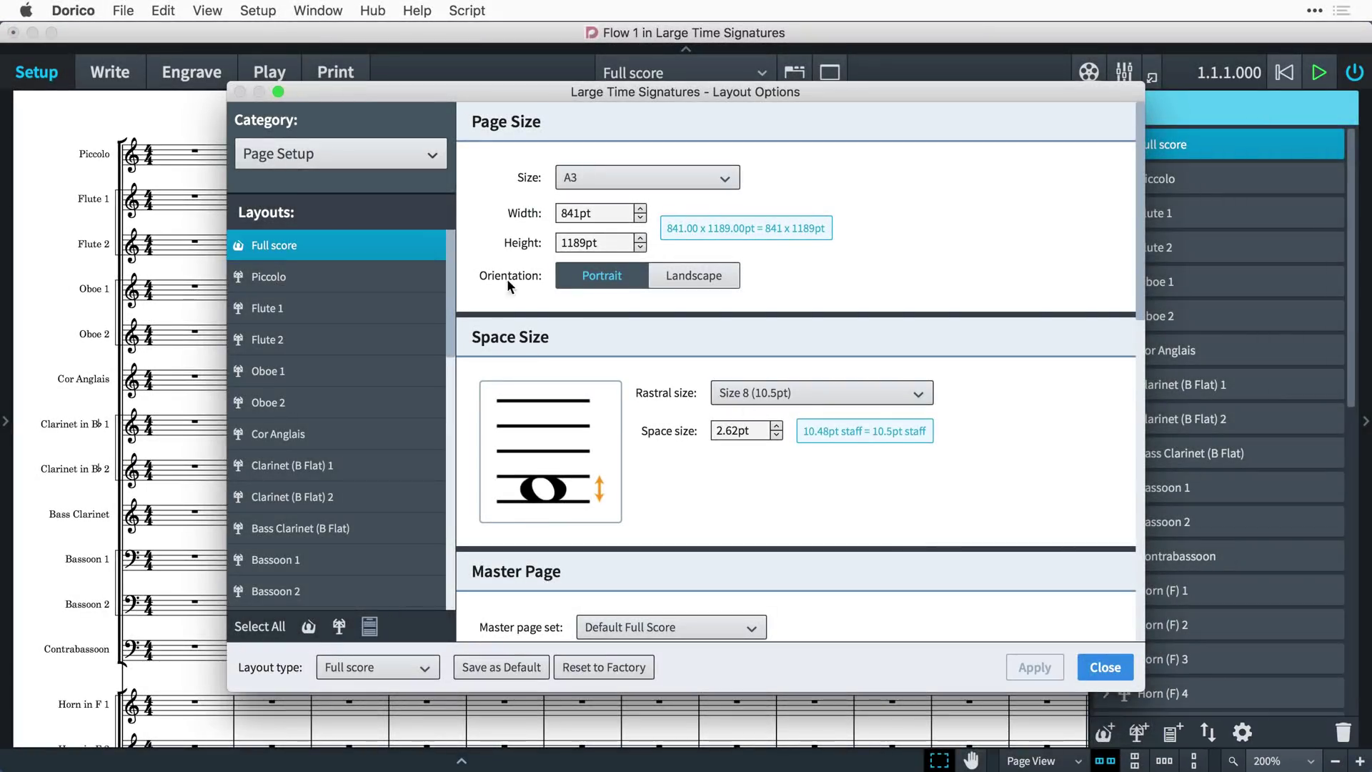
{"action": "left_click", "coordinate": [268, 10]}
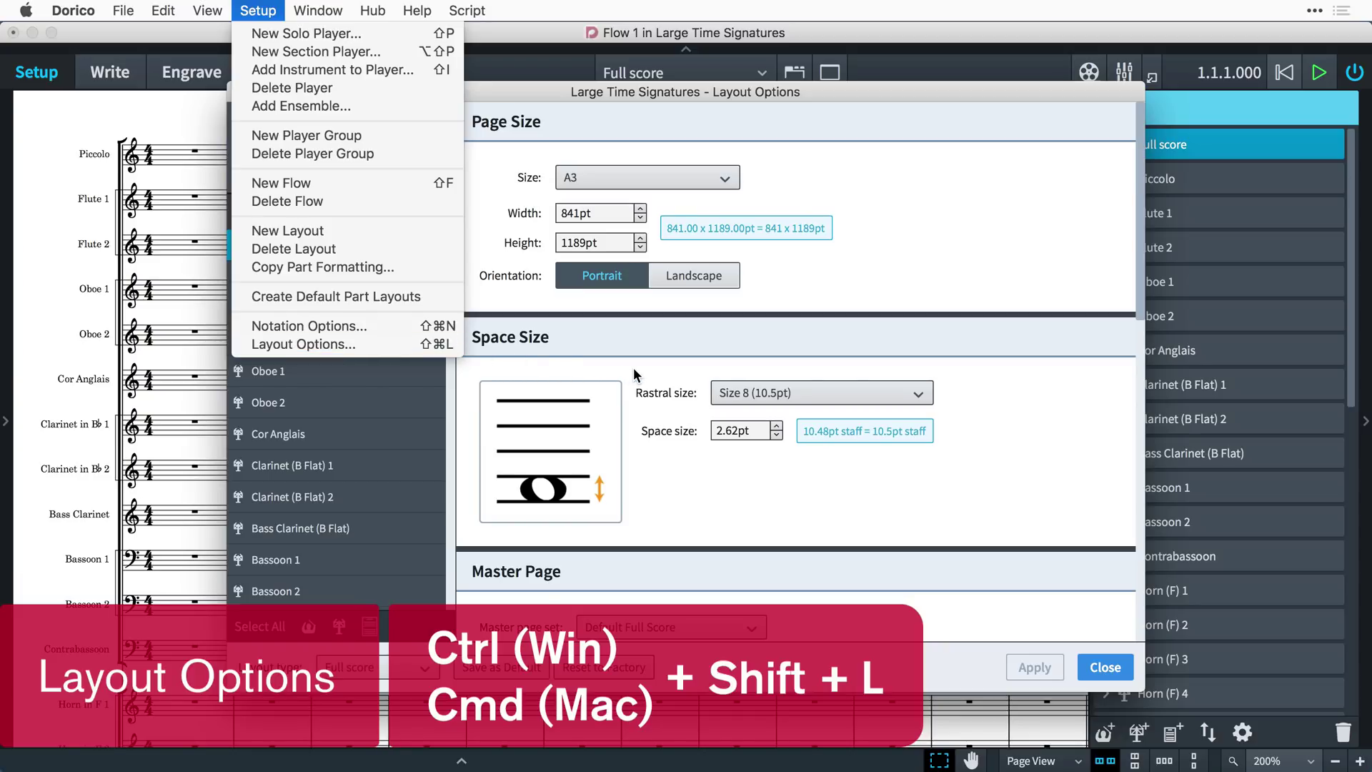
{"action": "left_click", "coordinate": [633, 368]}
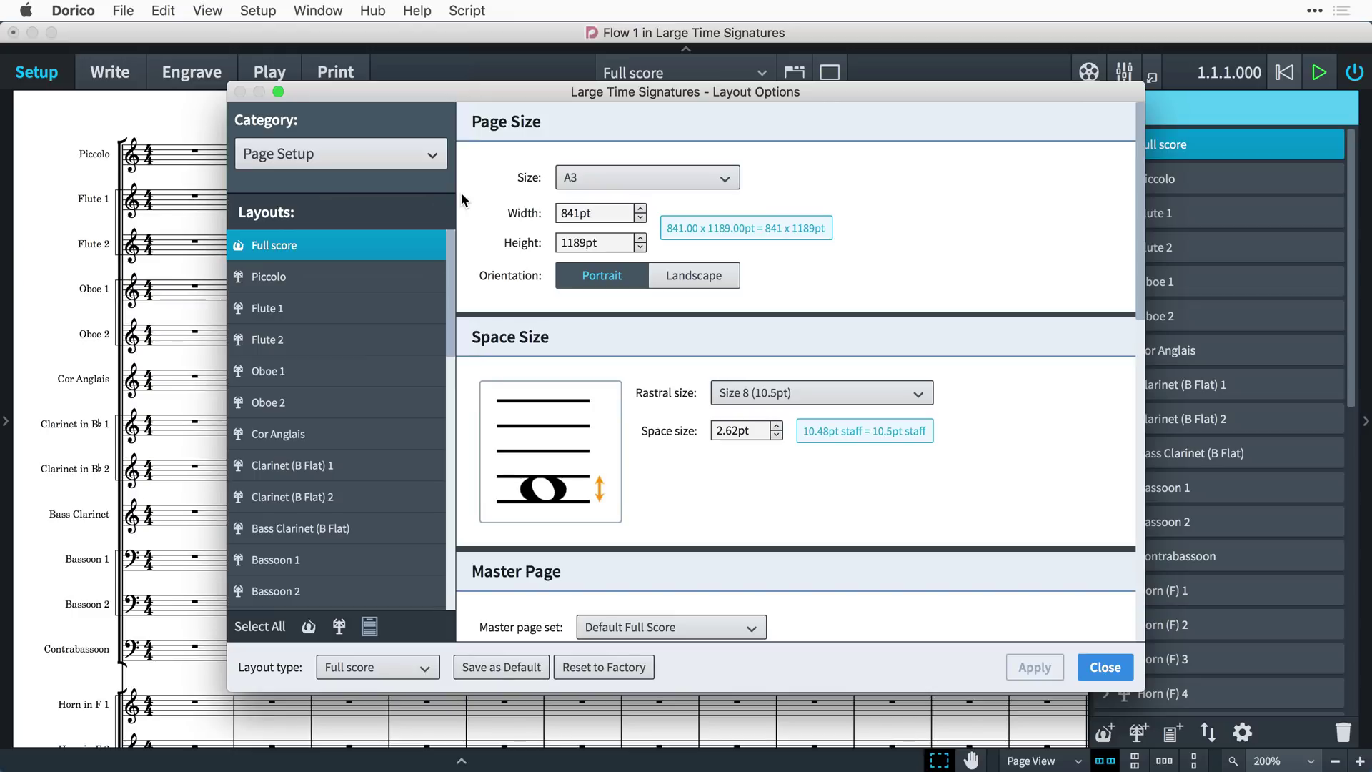
{"action": "left_click", "coordinate": [362, 289]}
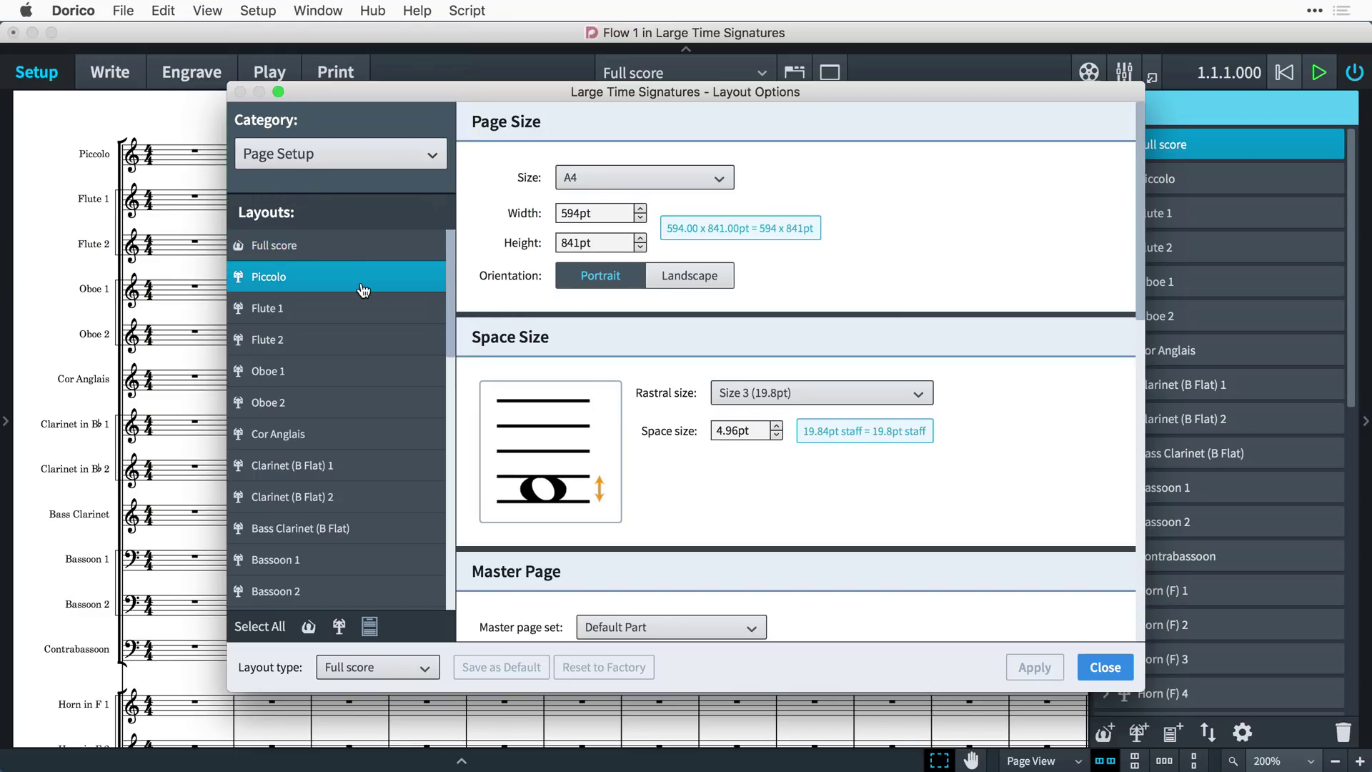
{"action": "left_click", "coordinate": [363, 320]}
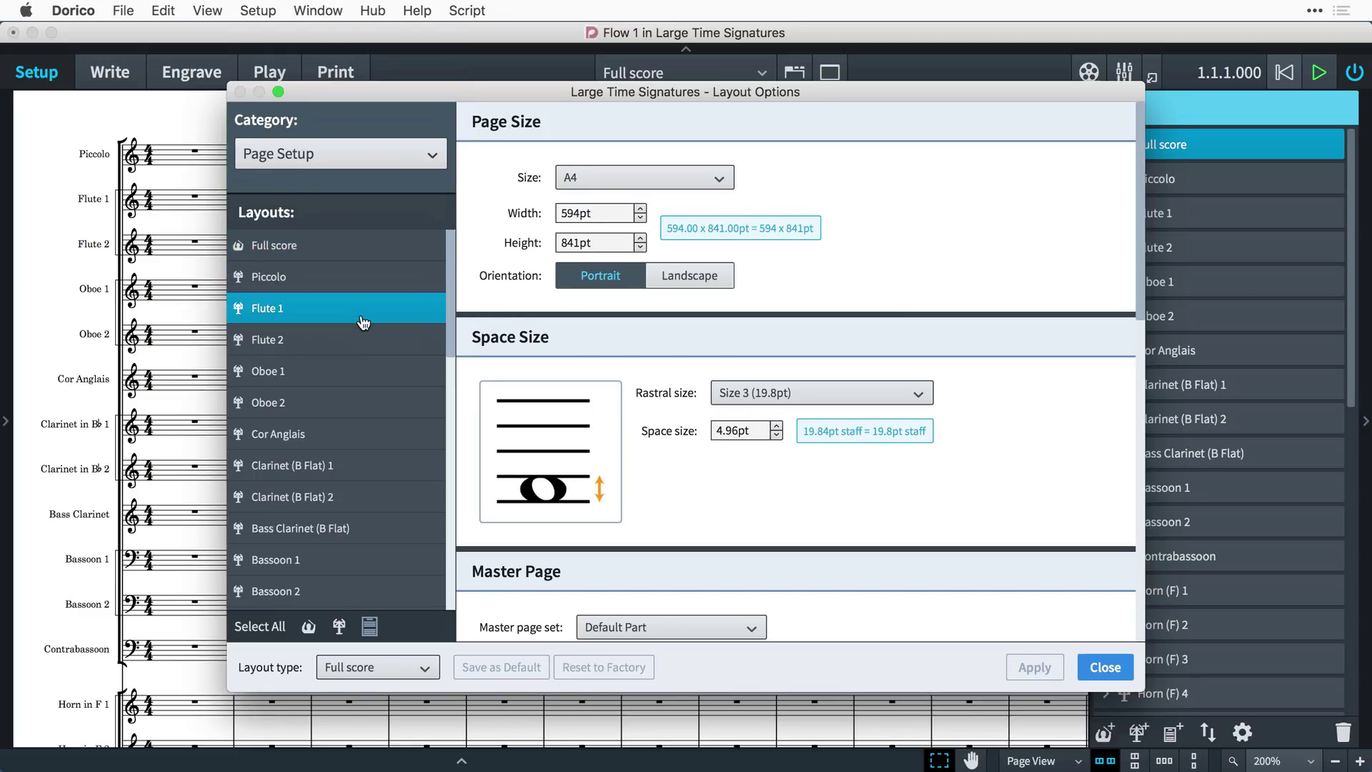
{"action": "left_click", "coordinate": [371, 256]}
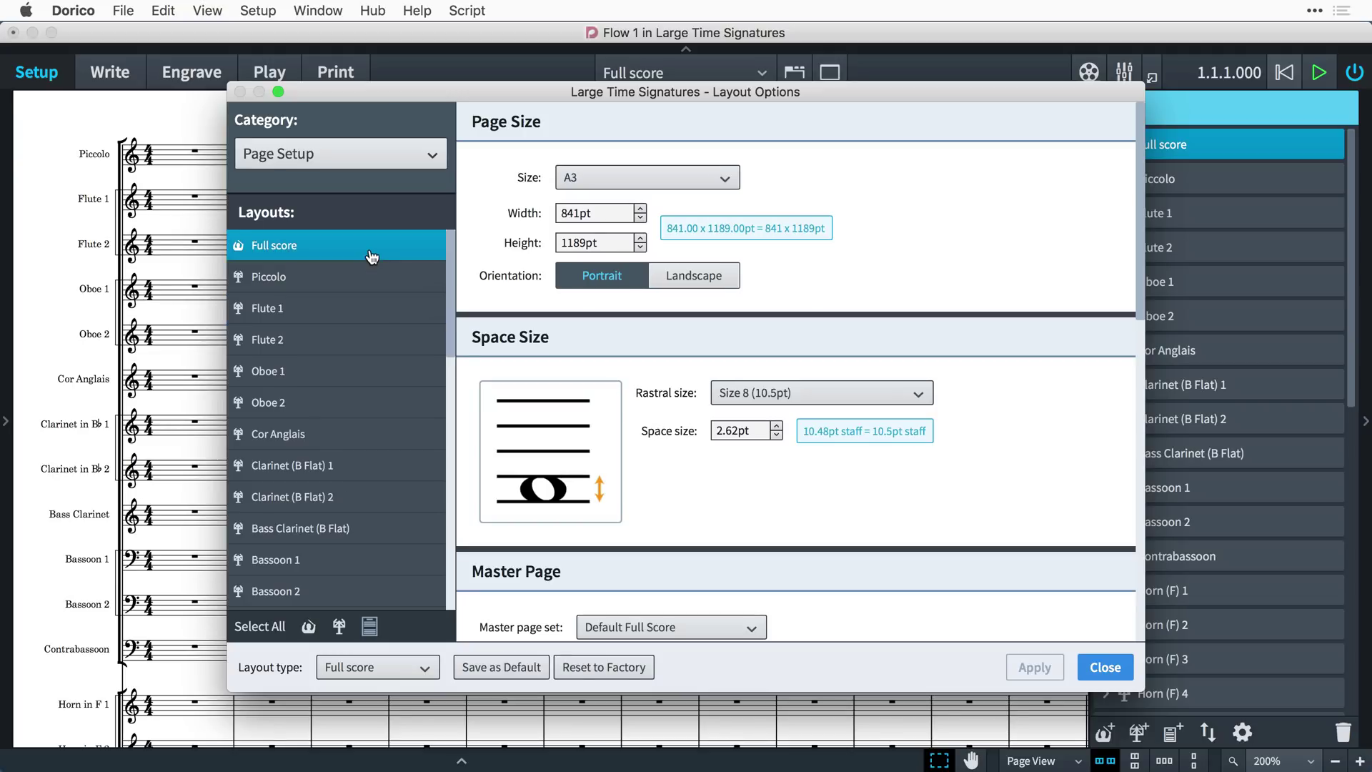
{"action": "left_click", "coordinate": [376, 159]}
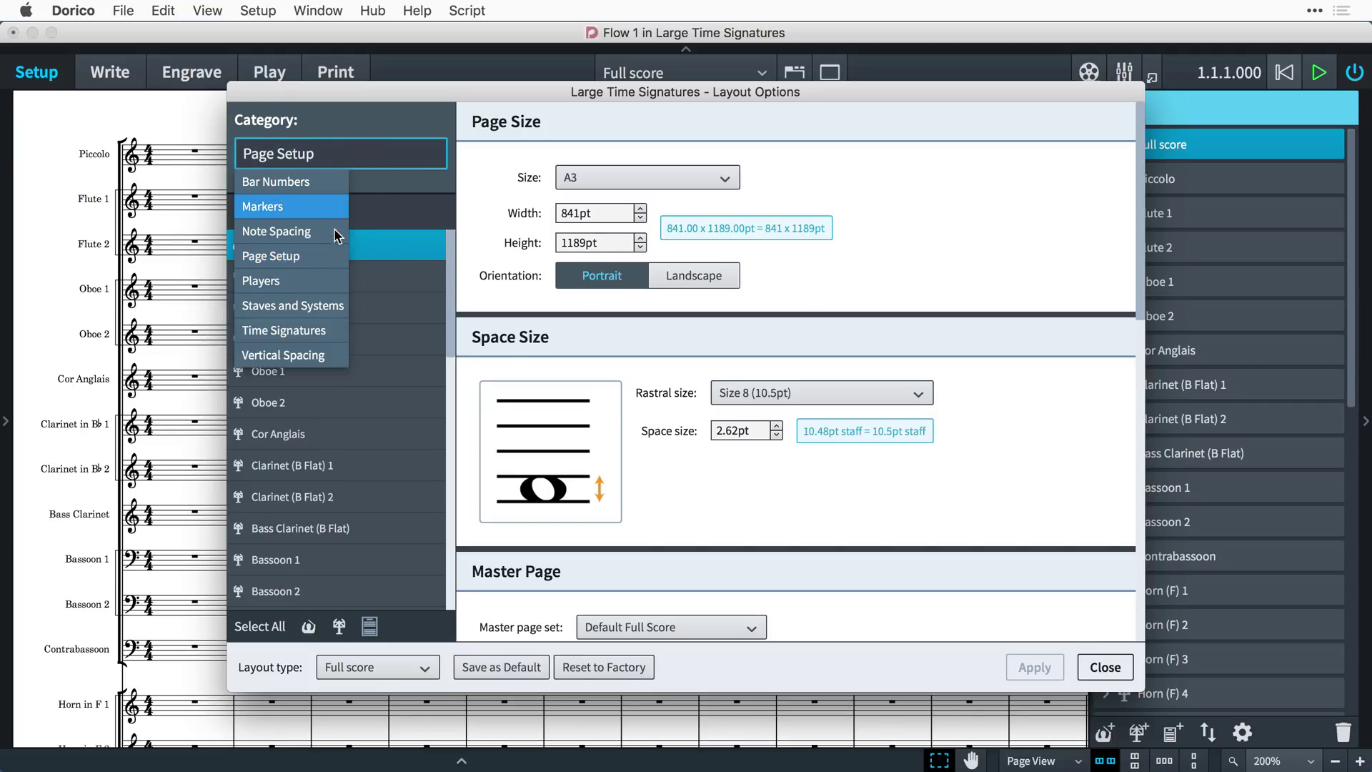
Step: Under Time Signatures, settle on Show once per bracket after briefly trying system object positions
{"action": "left_click", "coordinate": [336, 332]}
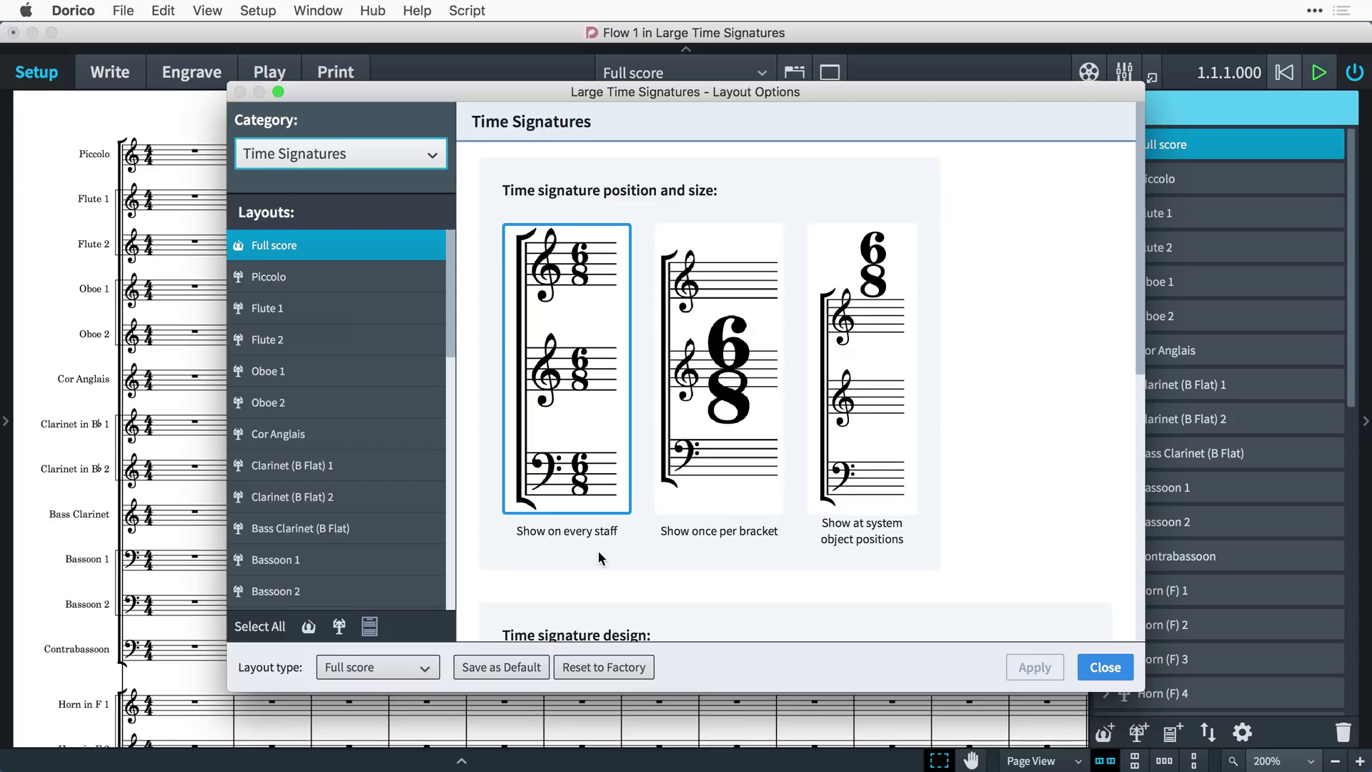
{"action": "left_click", "coordinate": [725, 490]}
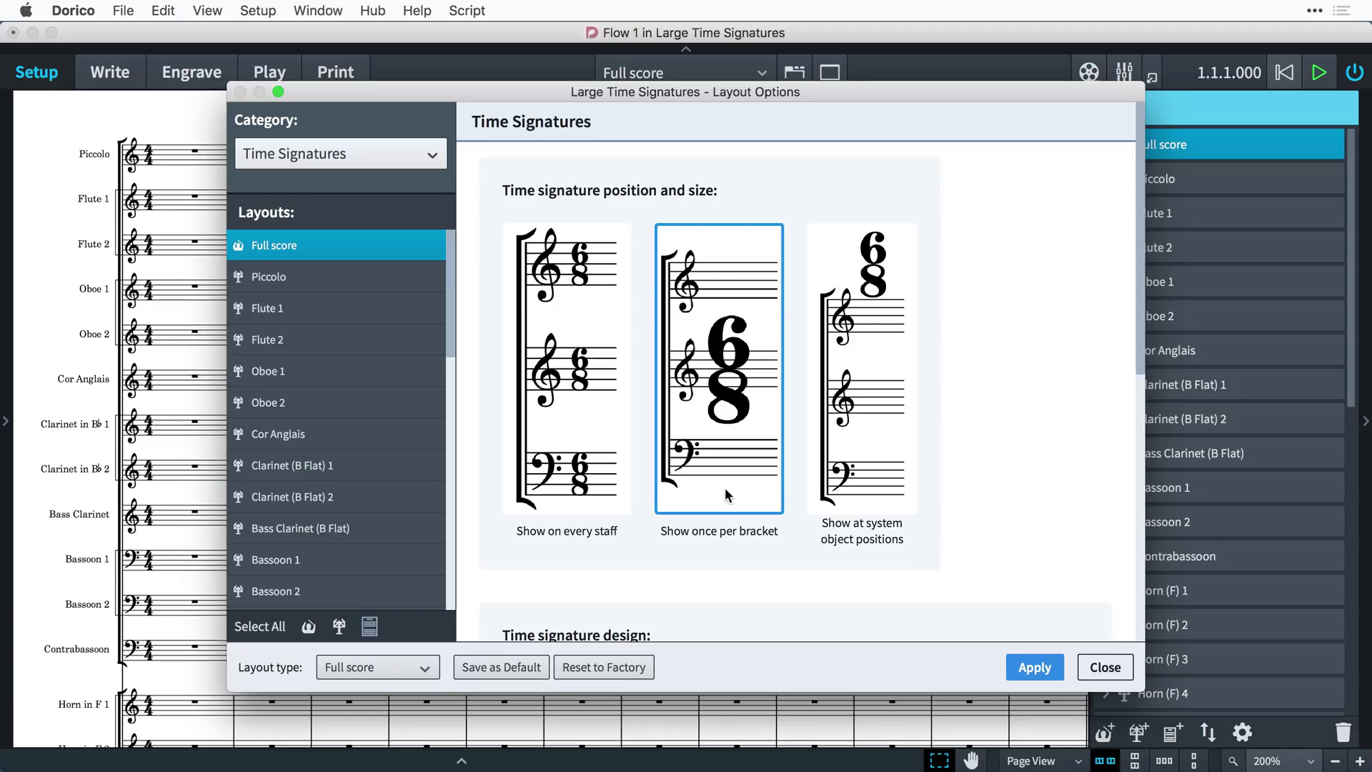
{"action": "left_click", "coordinate": [877, 444]}
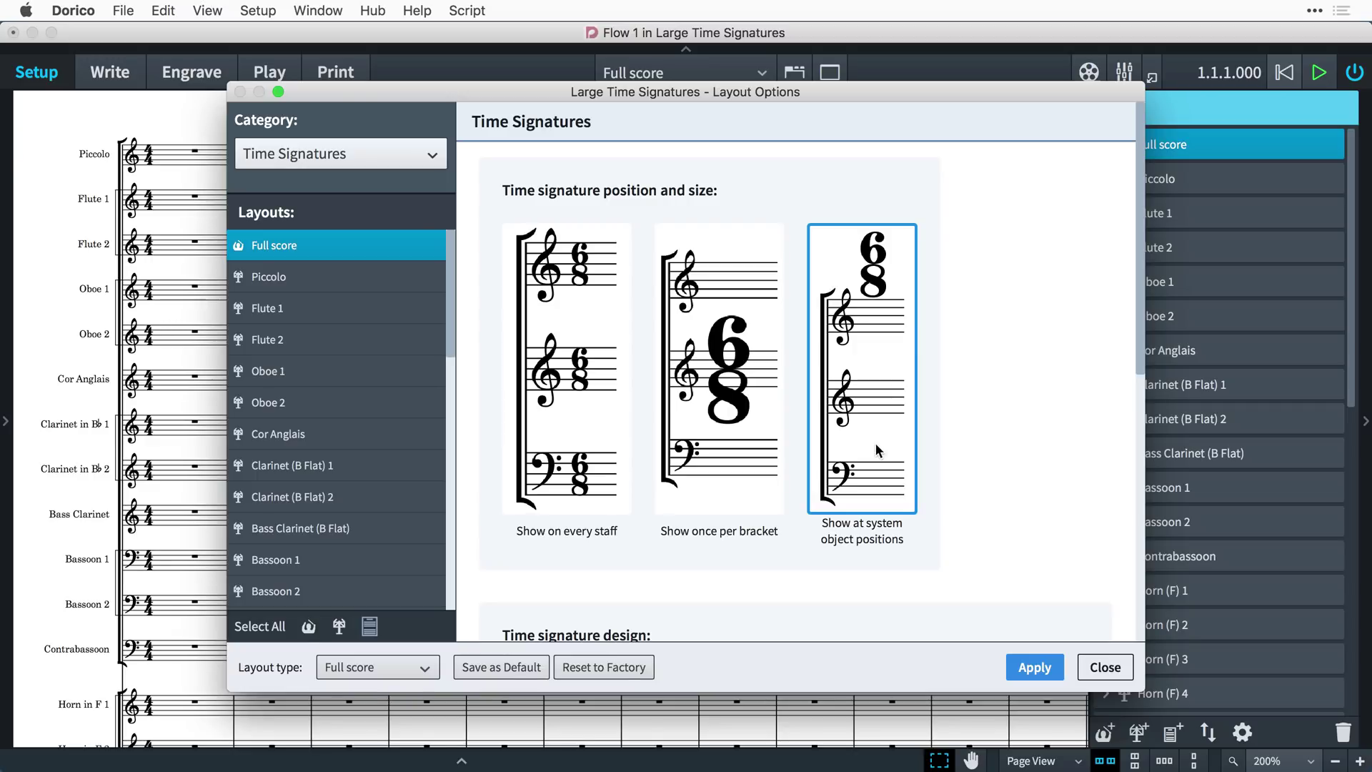
{"action": "left_click", "coordinate": [733, 467]}
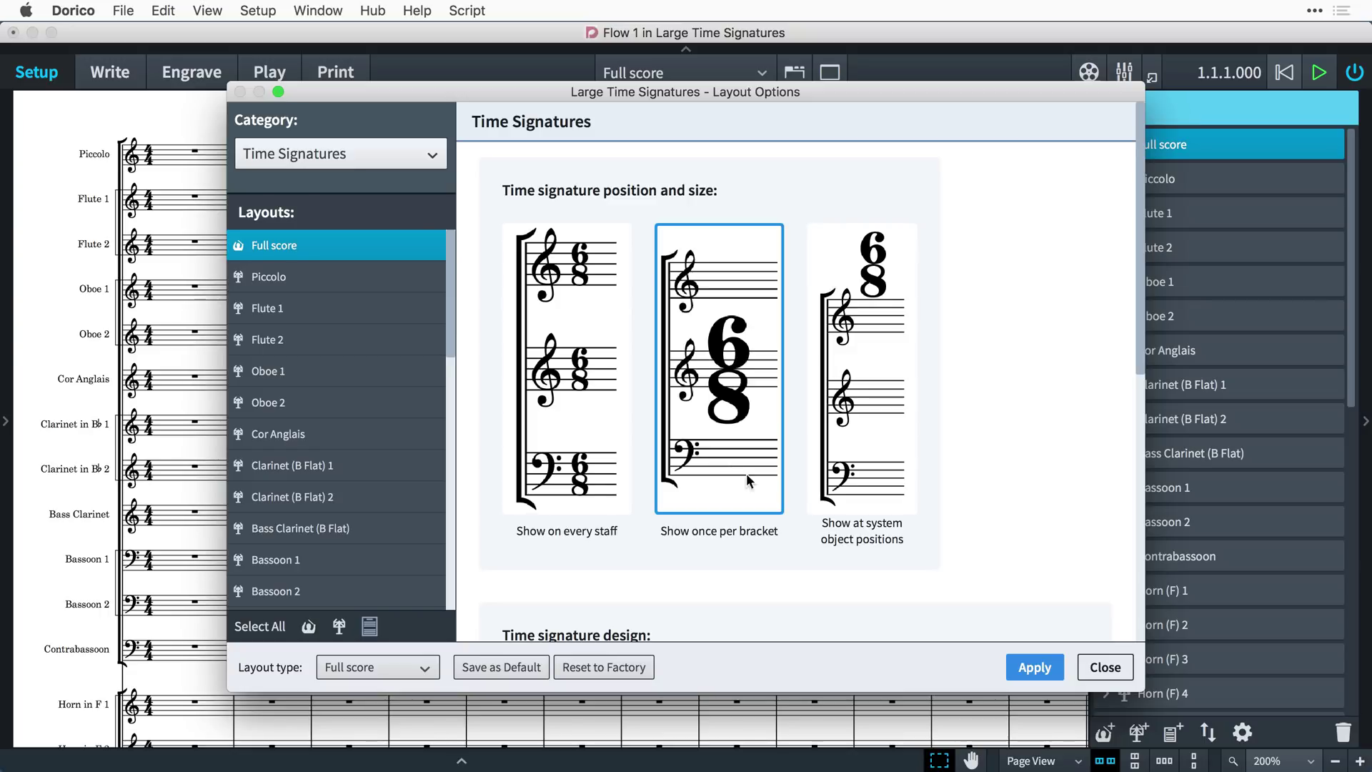
Step: Apply once-per-bracket placement and scroll the score to check the large 4/4 signatures
{"action": "left_click", "coordinate": [1022, 666]}
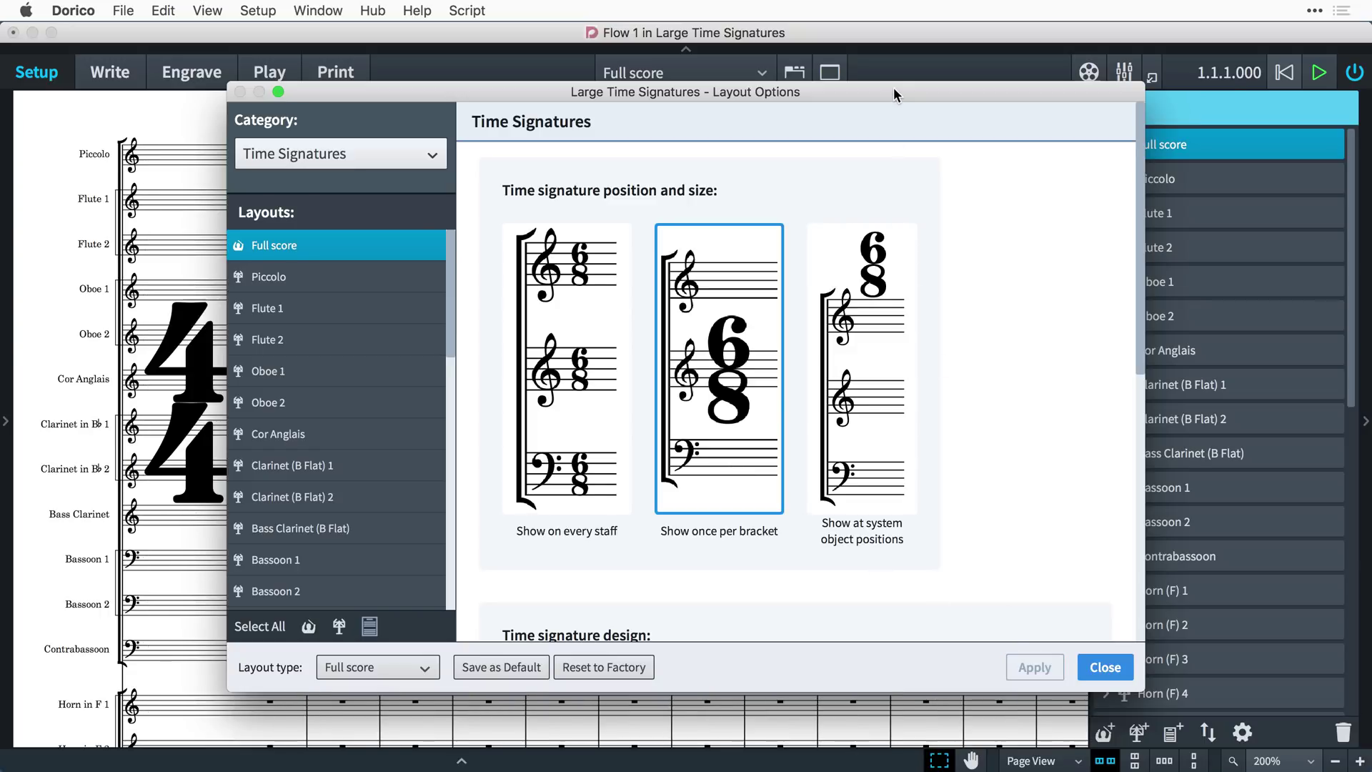
{"action": "left_click_drag", "start_coordinate": [904, 91], "coordinate": [1075, 89]}
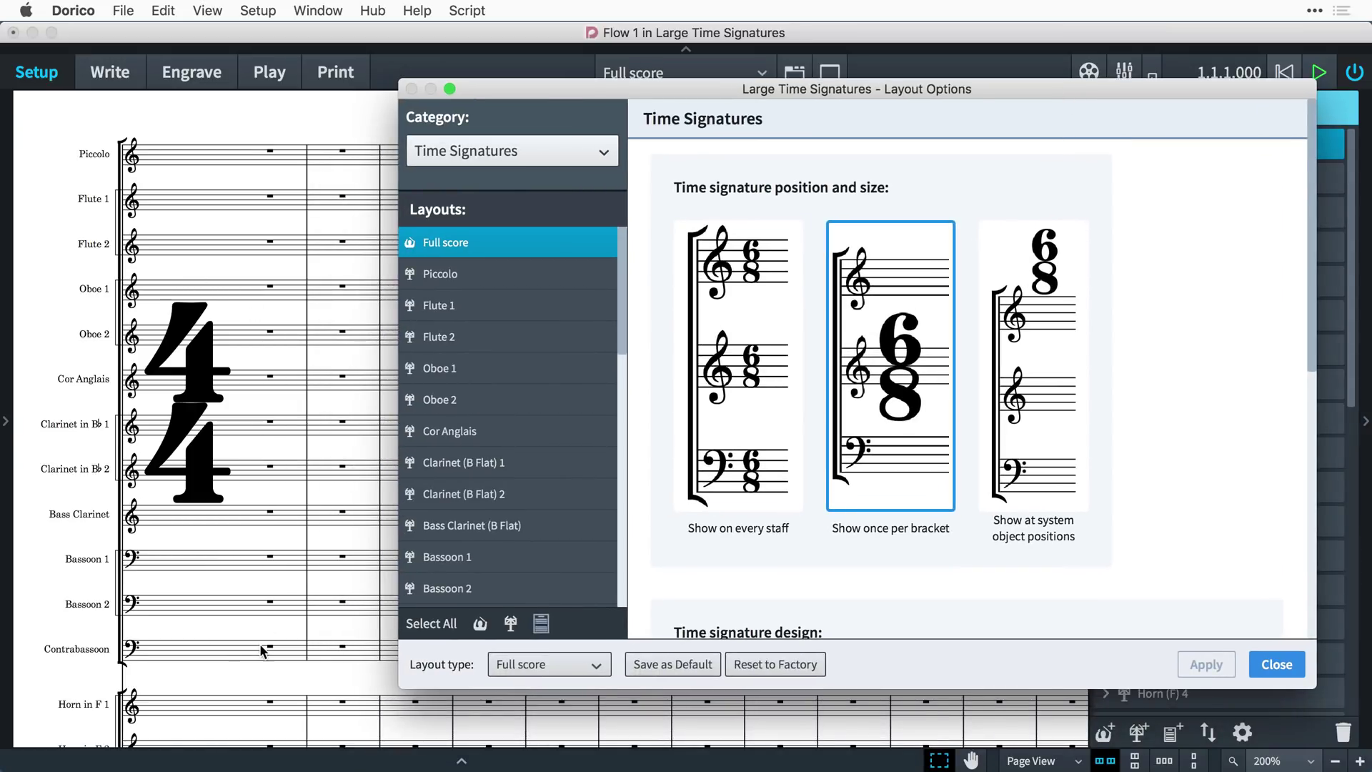
{"action": "scroll", "coordinate": [290, 464], "scroll_direction": "down", "scroll_amount": 15}
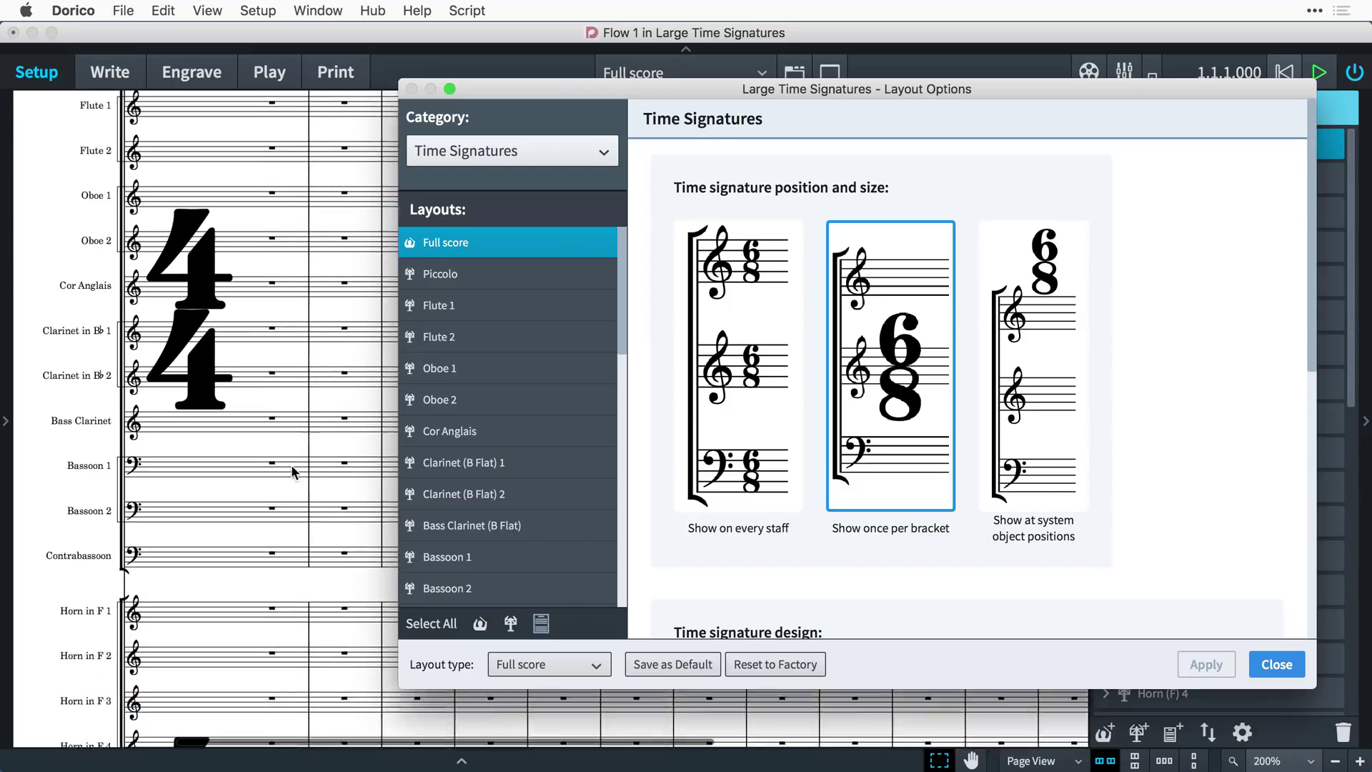
{"action": "scroll", "coordinate": [292, 471], "scroll_direction": "down", "scroll_amount": 5}
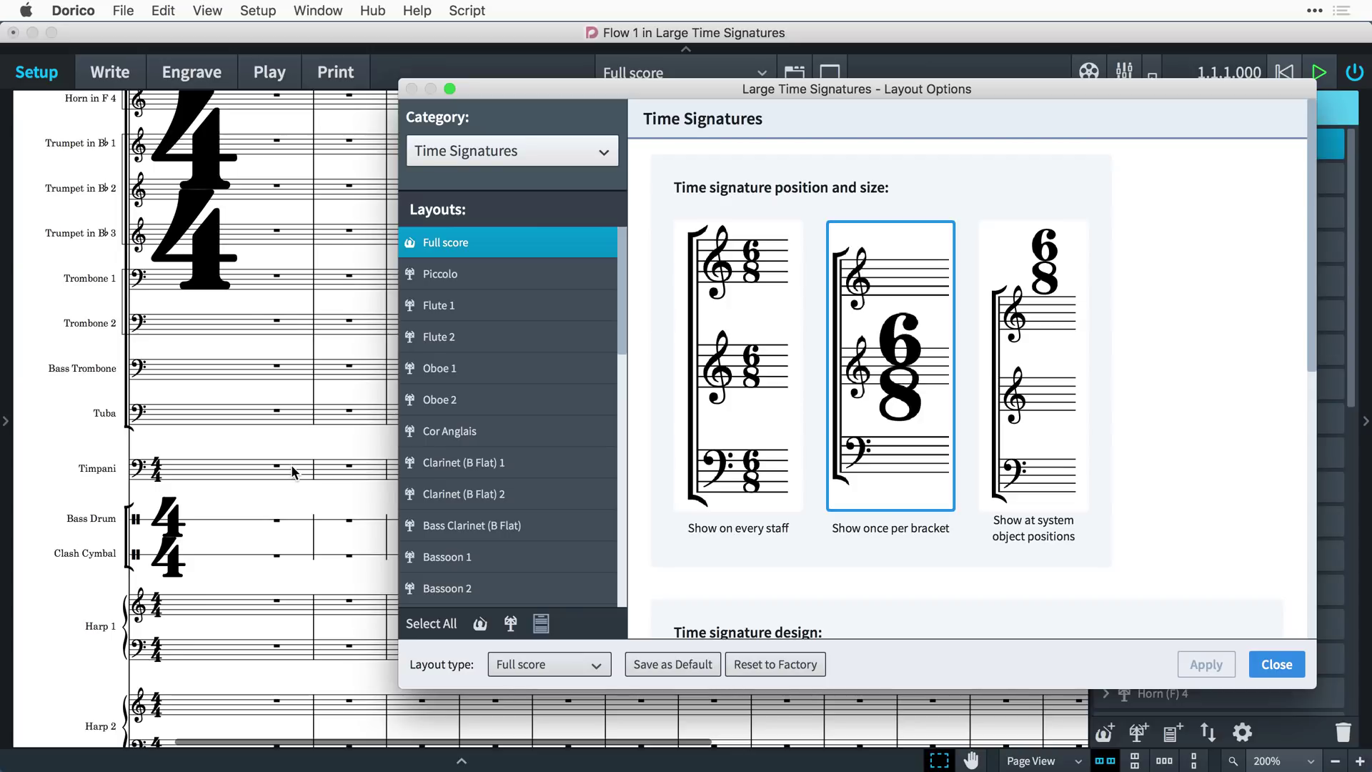
{"action": "scroll", "coordinate": [293, 472], "scroll_direction": "up", "scroll_amount": 3}
{"action": "scroll", "coordinate": [290, 464], "scroll_direction": "up", "scroll_amount": 3}
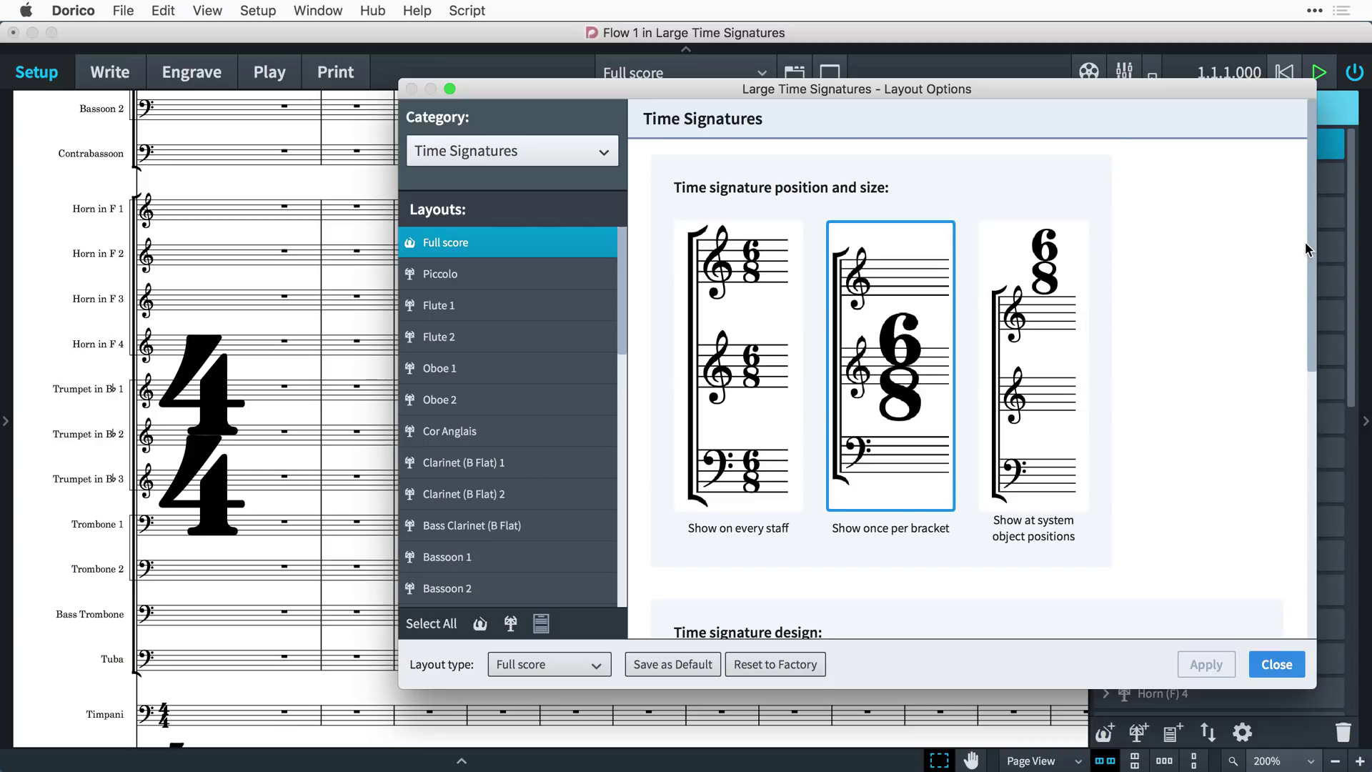
Step: Apply the Narrow, serif time signature design to the full score
{"action": "left_click_drag", "start_coordinate": [1307, 242], "coordinate": [1306, 486]}
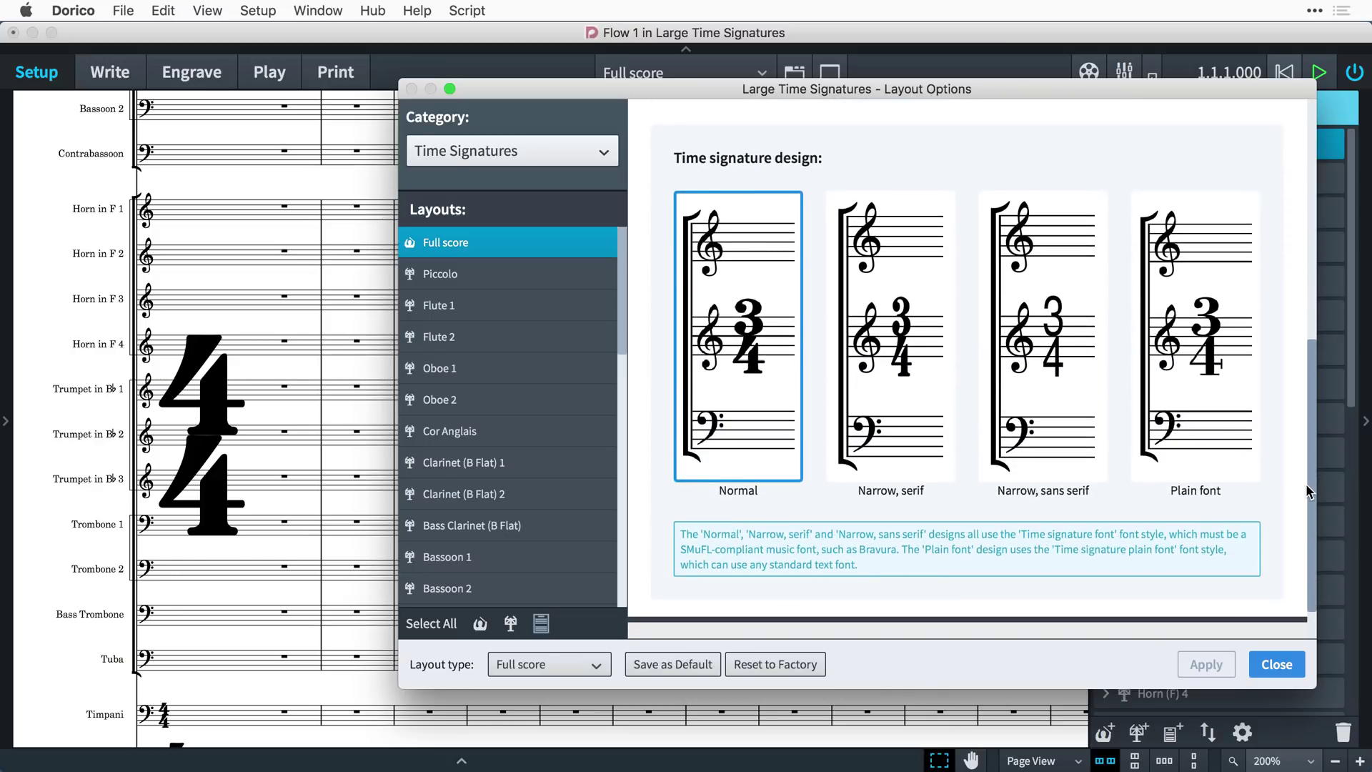
{"action": "left_click", "coordinate": [908, 425]}
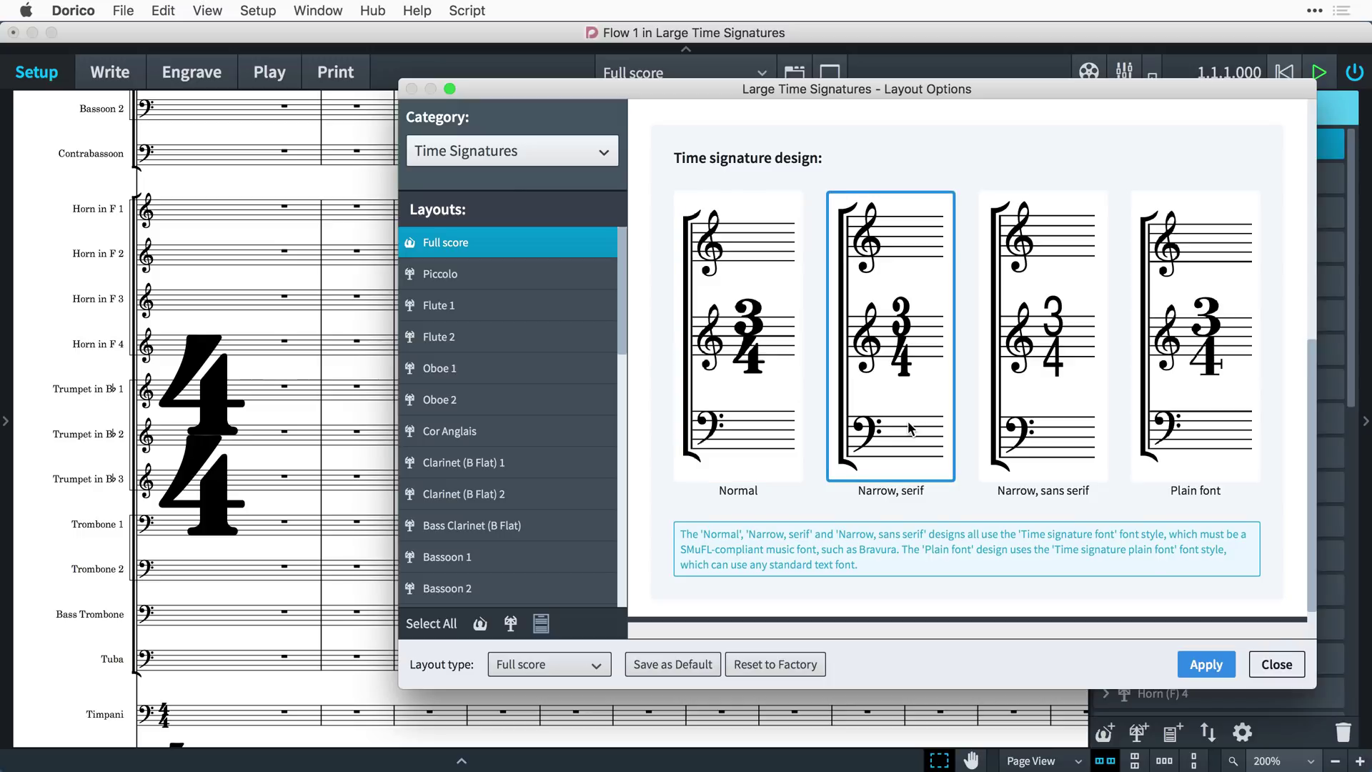
{"action": "left_click", "coordinate": [1191, 663]}
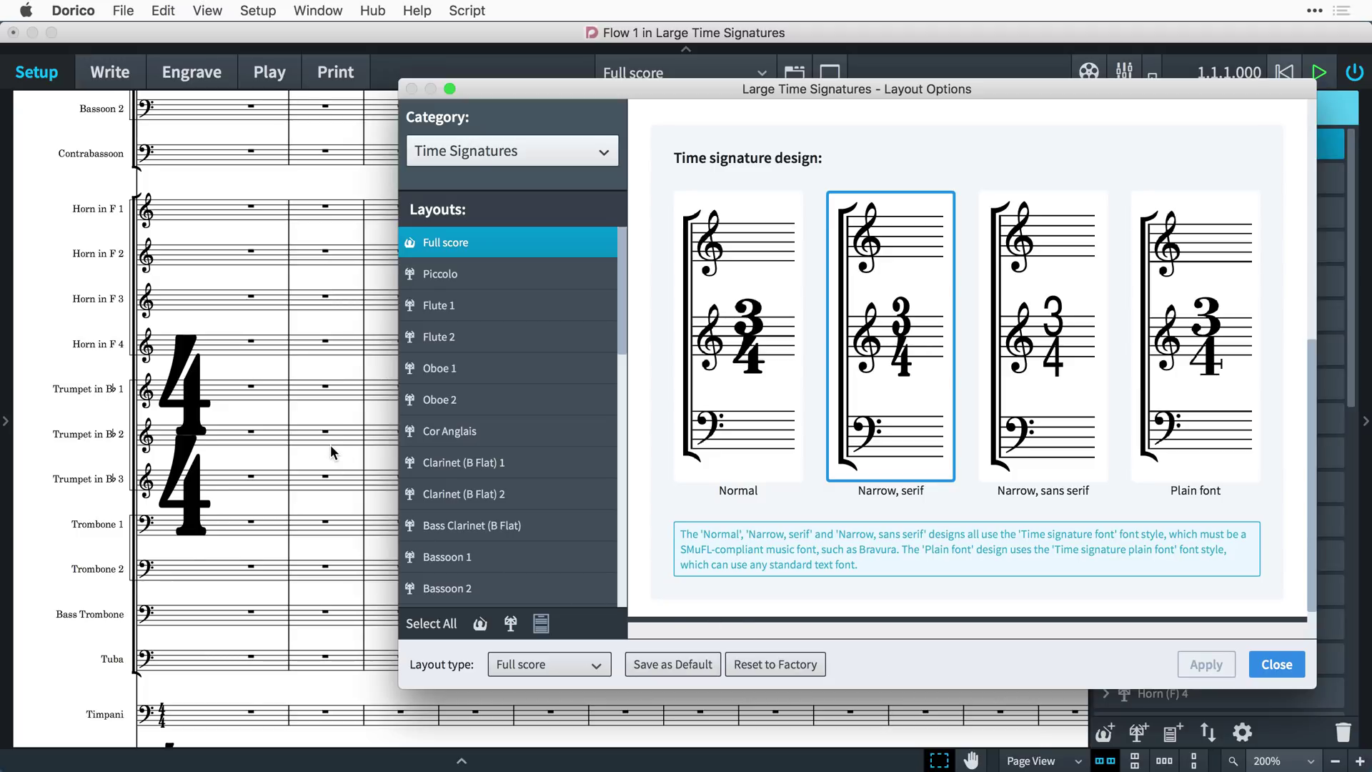
Step: Apply the Narrow, sans serif design instead, then select Plain font
{"action": "scroll", "coordinate": [330, 445], "scroll_direction": "up", "scroll_amount": 10}
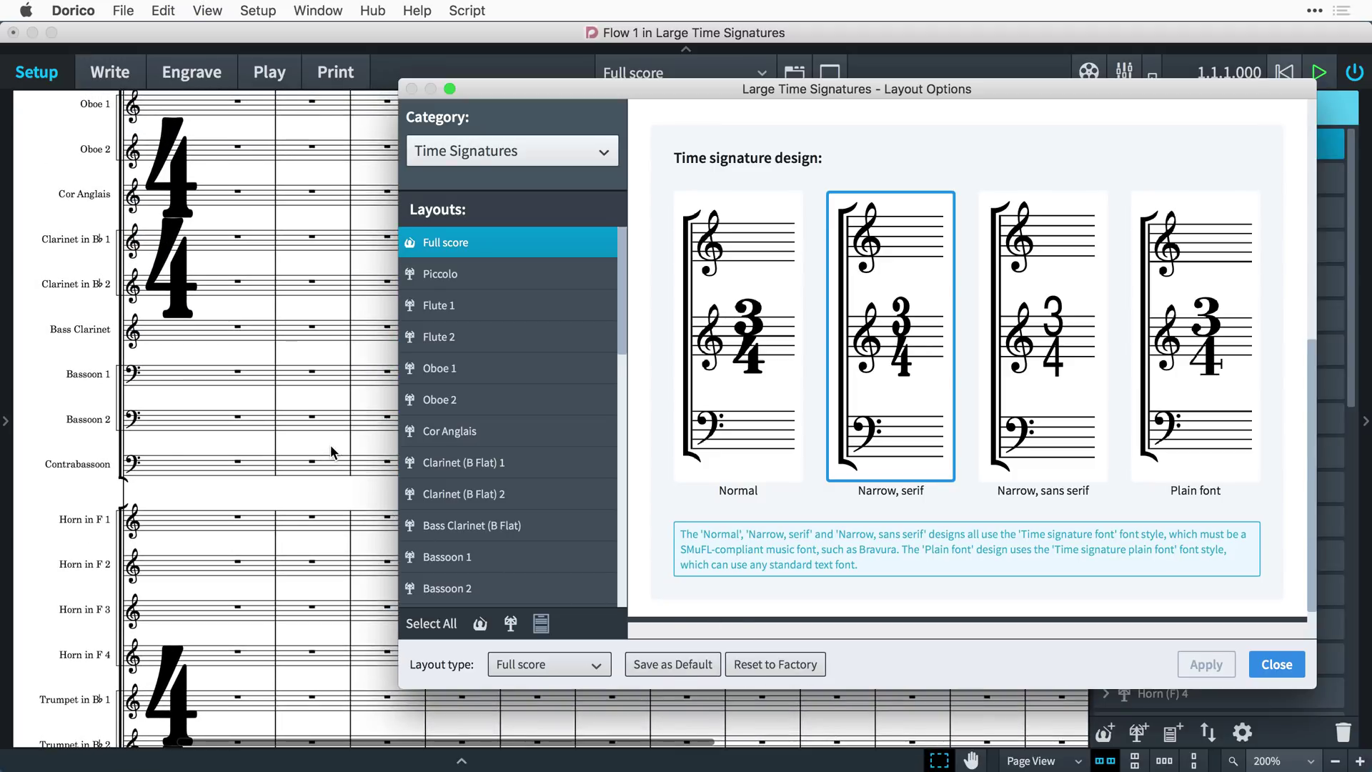
{"action": "left_click", "coordinate": [1058, 390]}
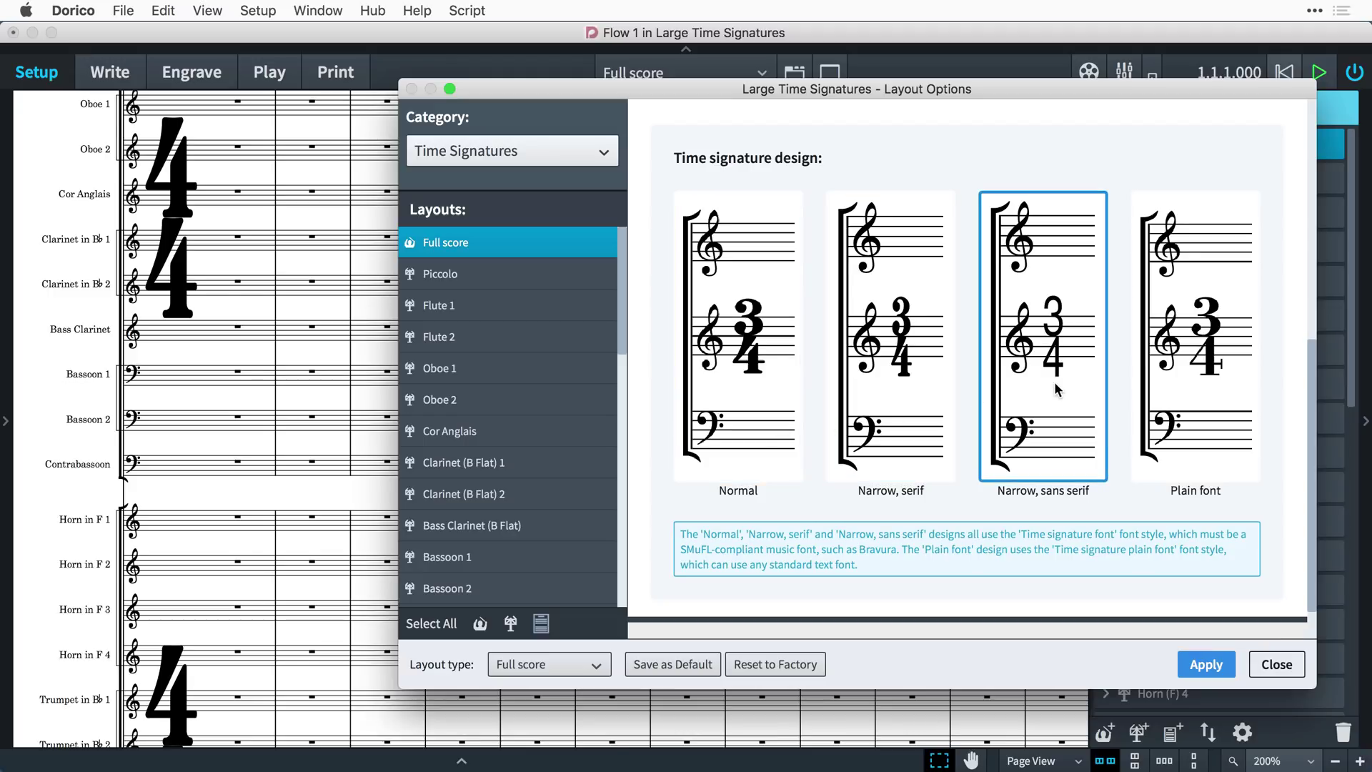
{"action": "left_click", "coordinate": [1202, 665]}
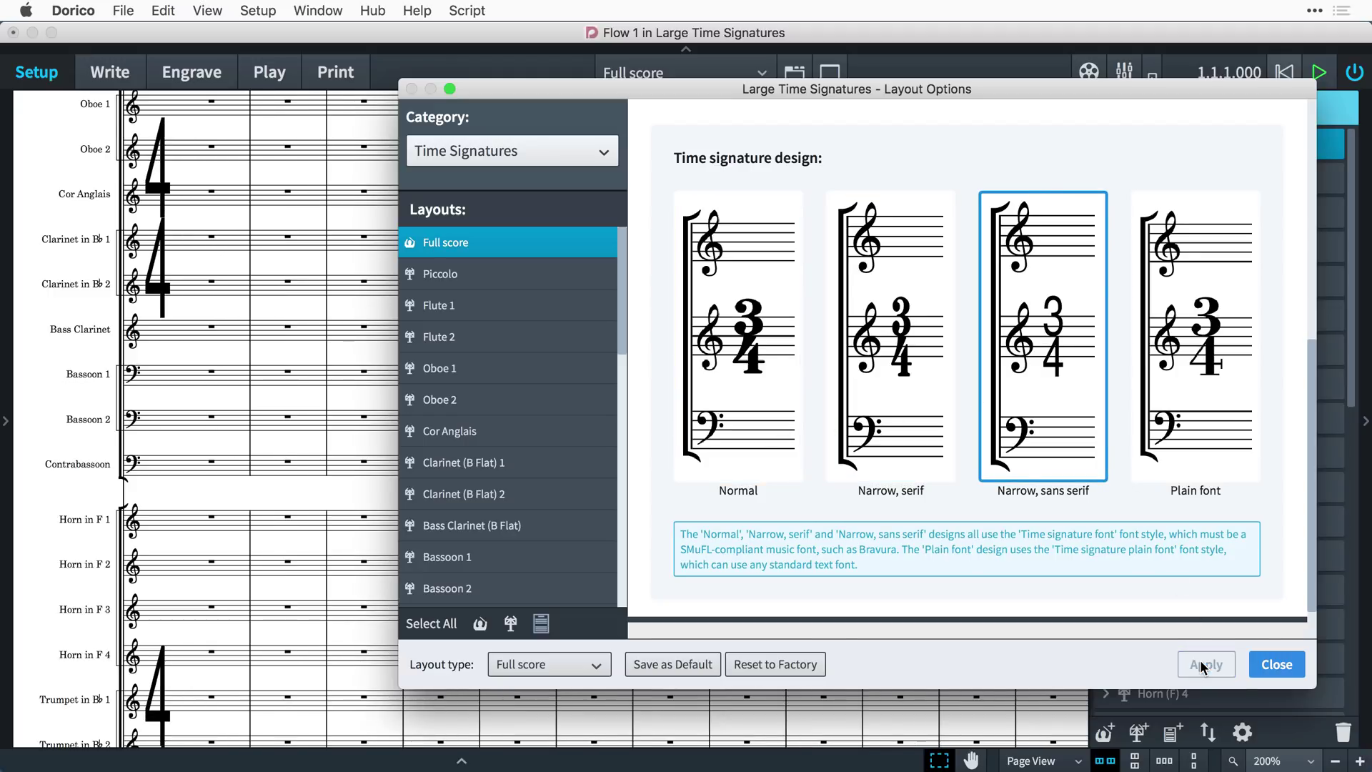
{"action": "left_click", "coordinate": [1218, 447]}
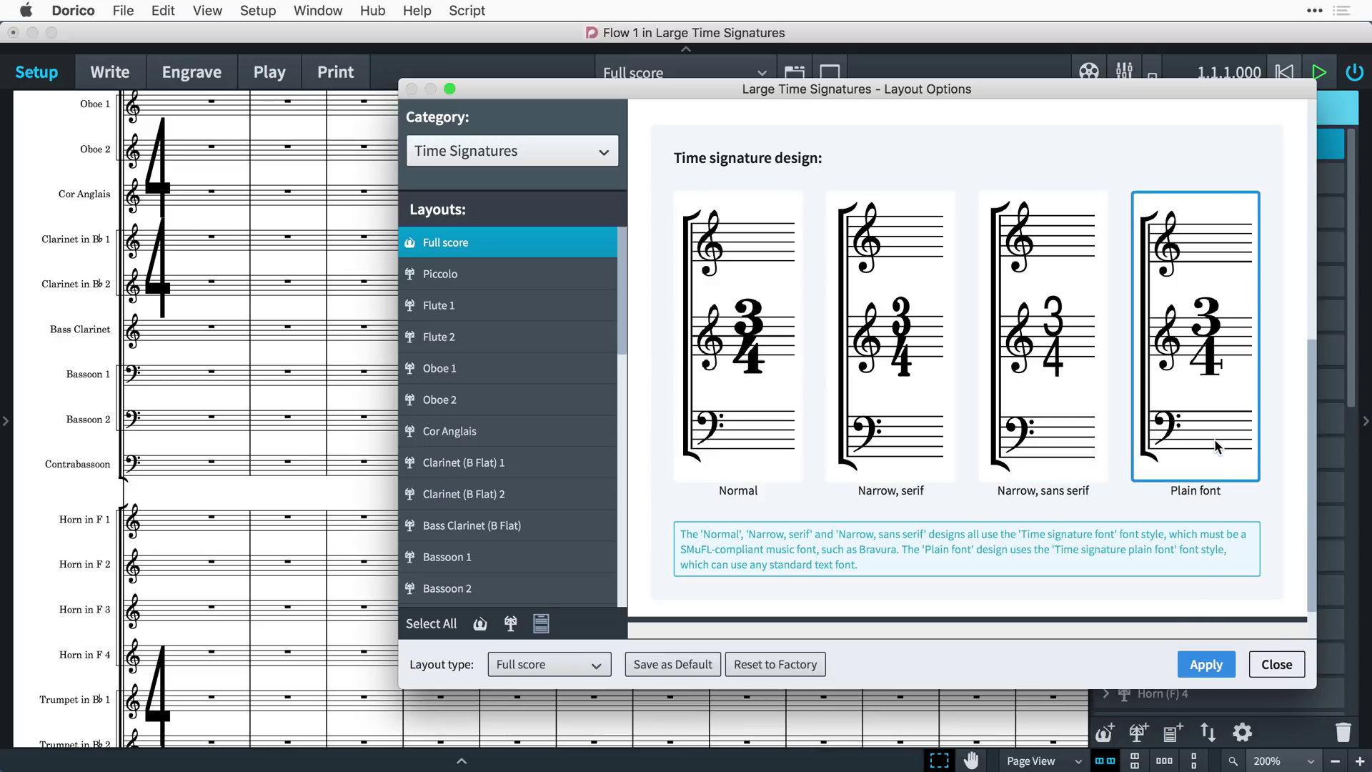
Step: Apply the Plain font time signature design and close Layout Options
{"action": "left_click", "coordinate": [1219, 665]}
{"action": "left_click", "coordinate": [1276, 665]}
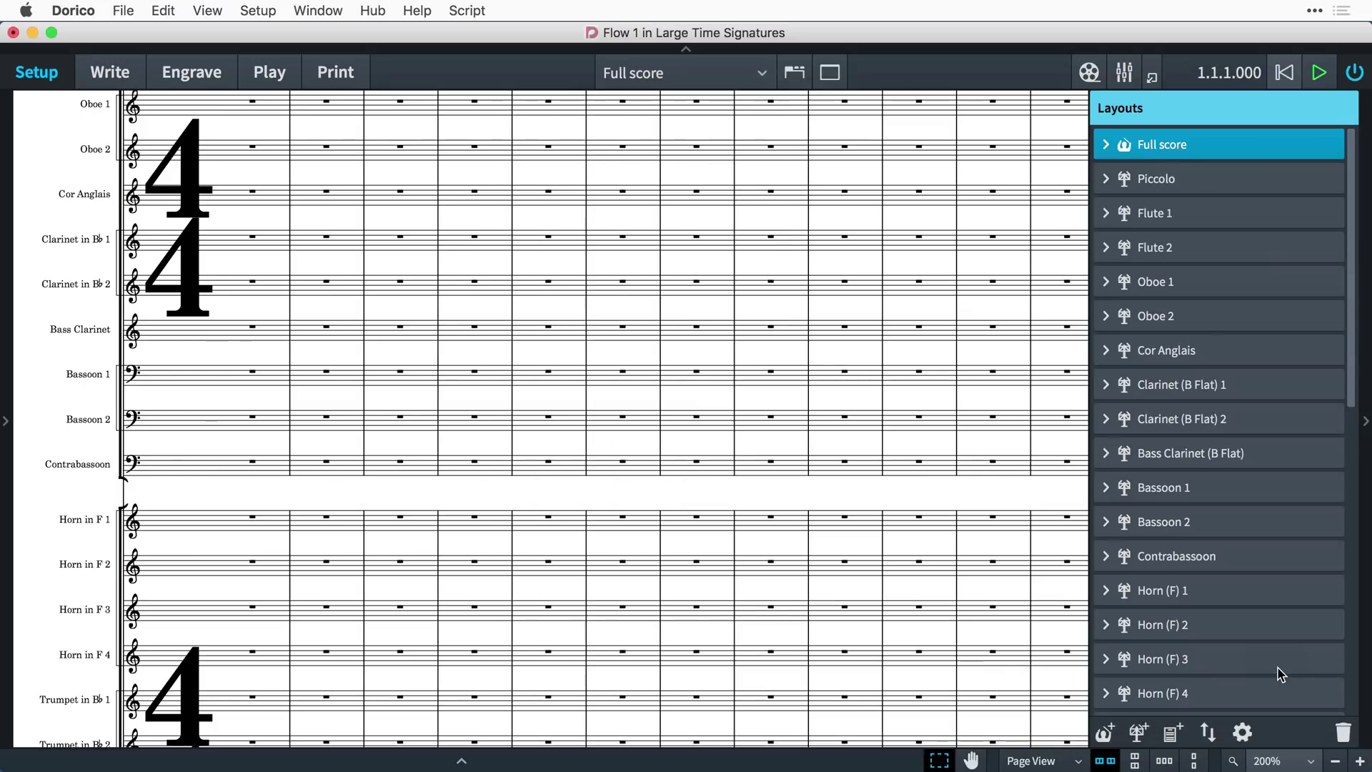
{"action": "left_click", "coordinate": [193, 72]}
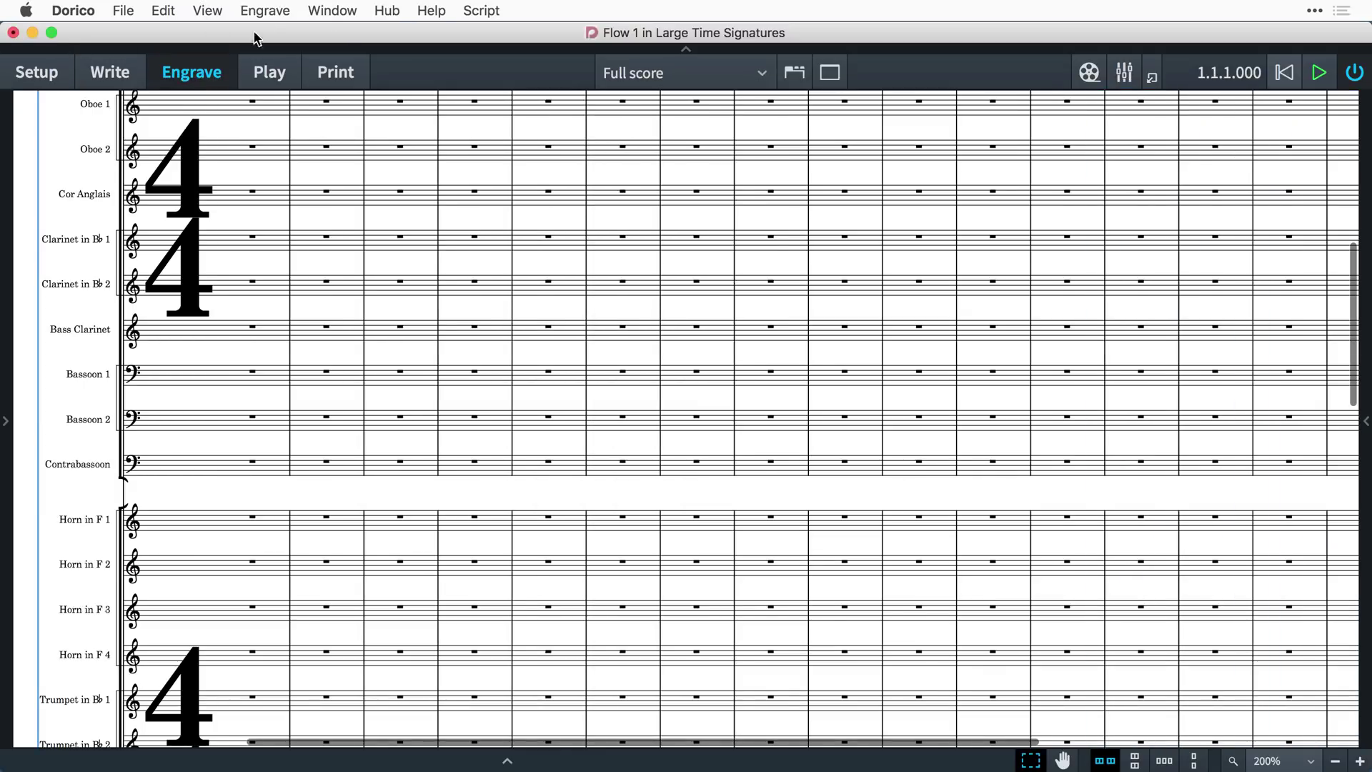
Step: Set the Time Signature Plain Font style's font family to AnavioCondensedW01-CnRg
{"action": "left_click", "coordinate": [264, 10]}
{"action": "left_click", "coordinate": [318, 52]}
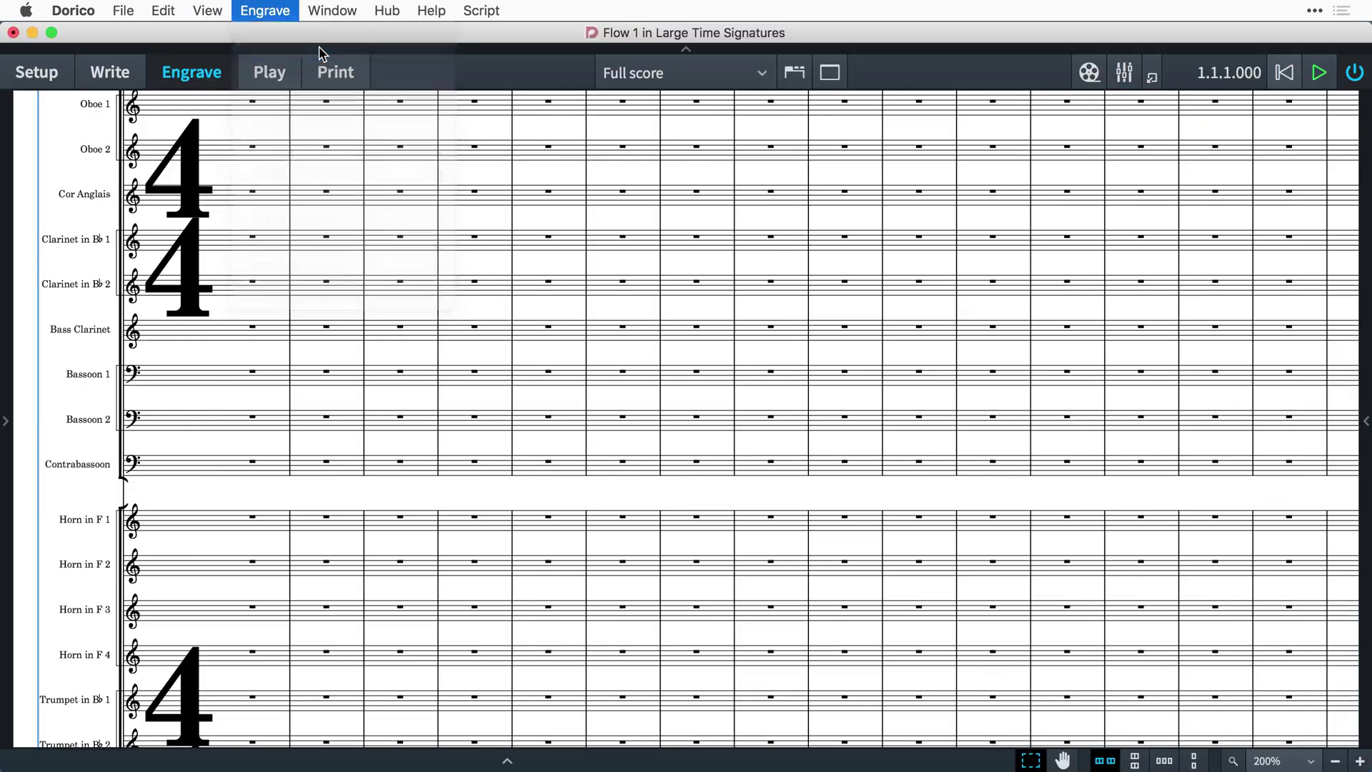
{"action": "left_click", "coordinate": [648, 235]}
{"action": "scroll", "coordinate": [647, 239], "scroll_direction": "down", "scroll_amount": 10}
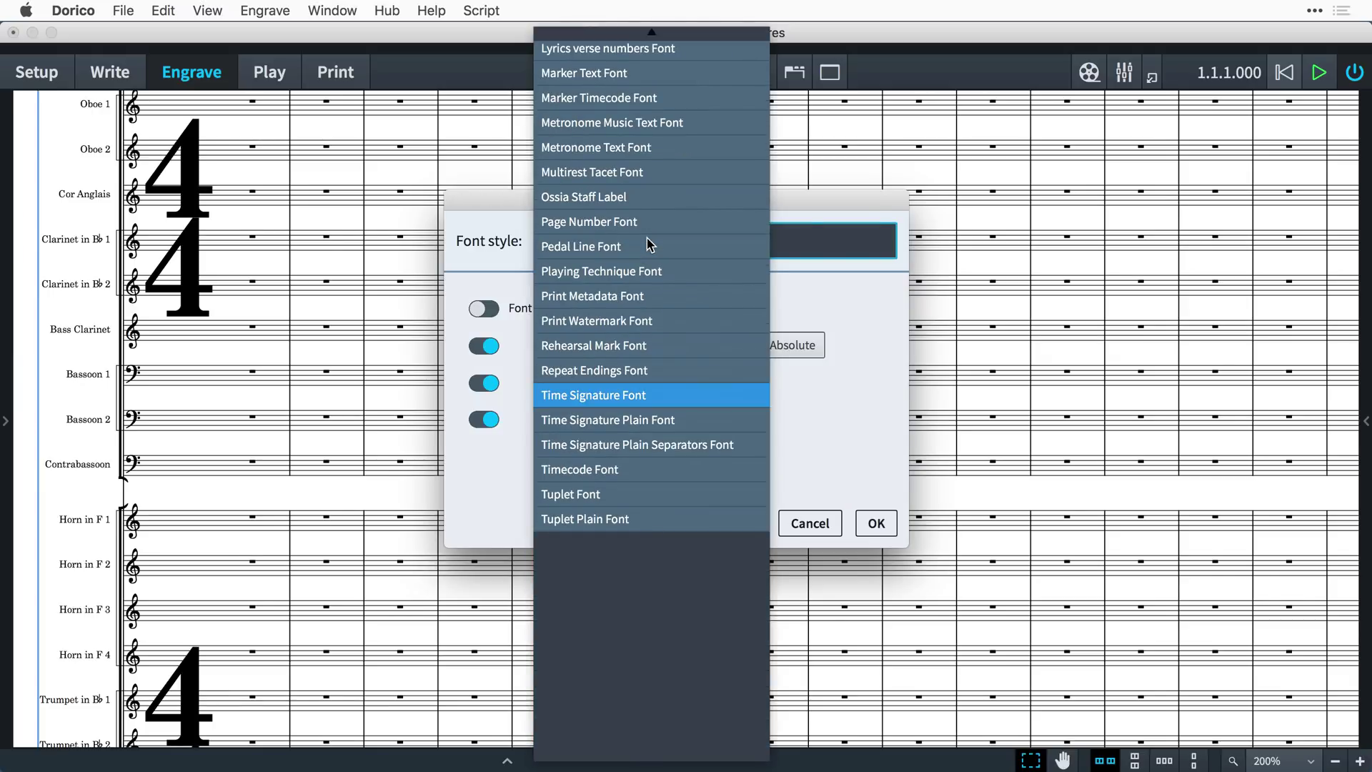
{"action": "left_click", "coordinate": [695, 425]}
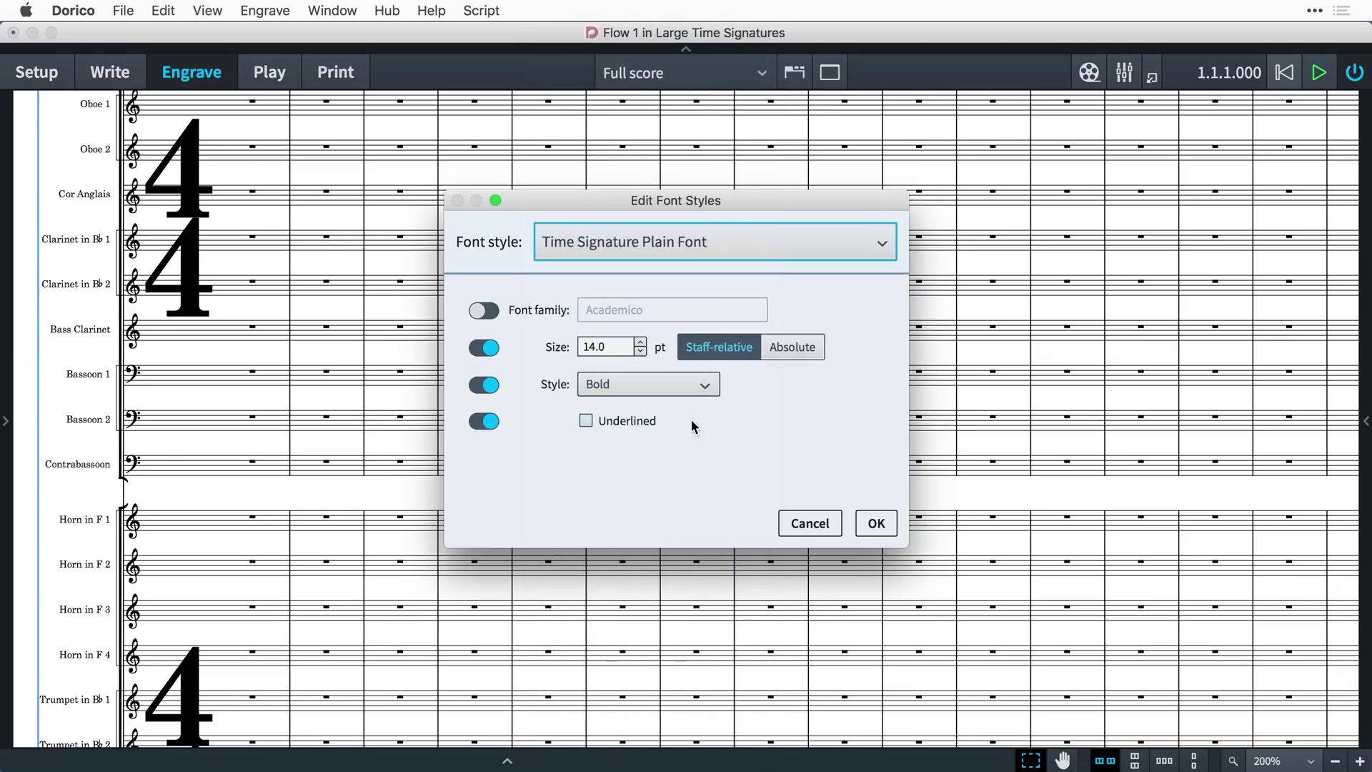
{"action": "left_click", "coordinate": [485, 312]}
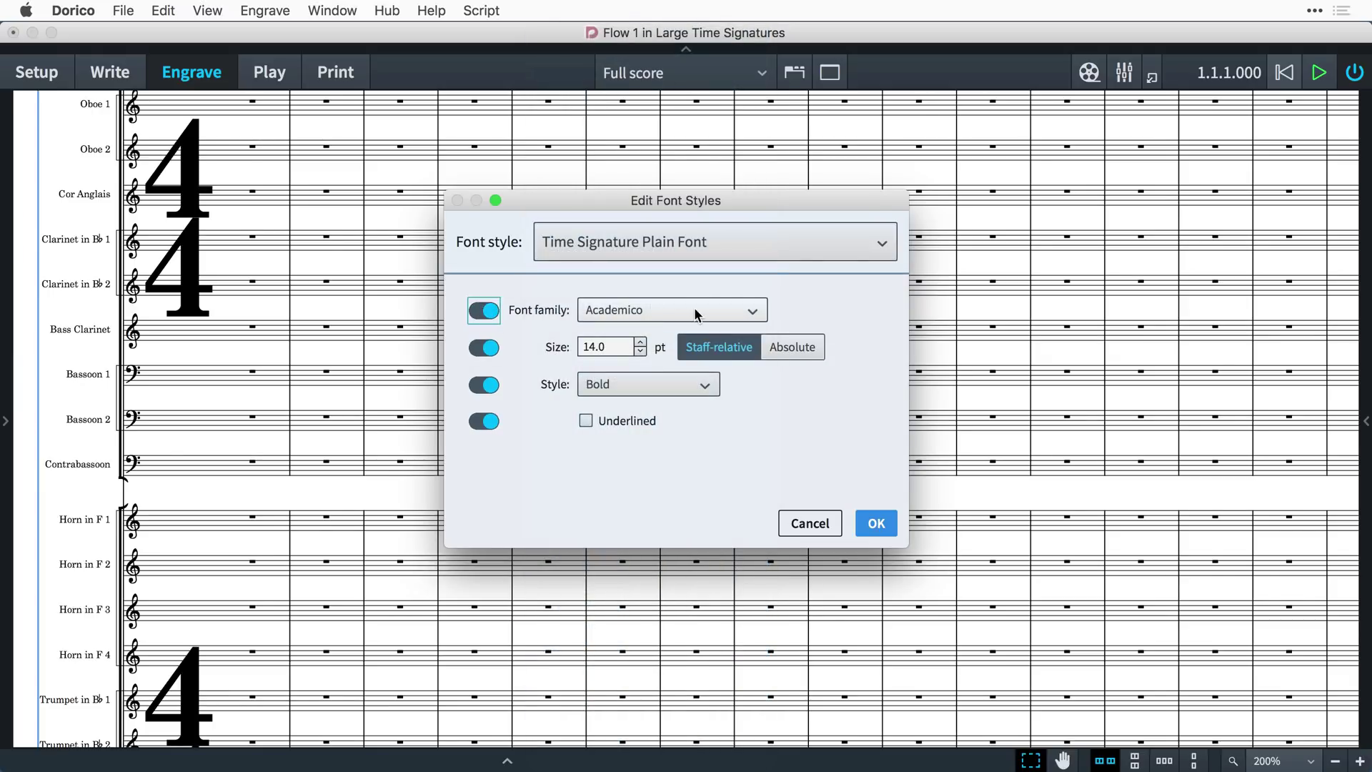
{"action": "left_click", "coordinate": [695, 312]}
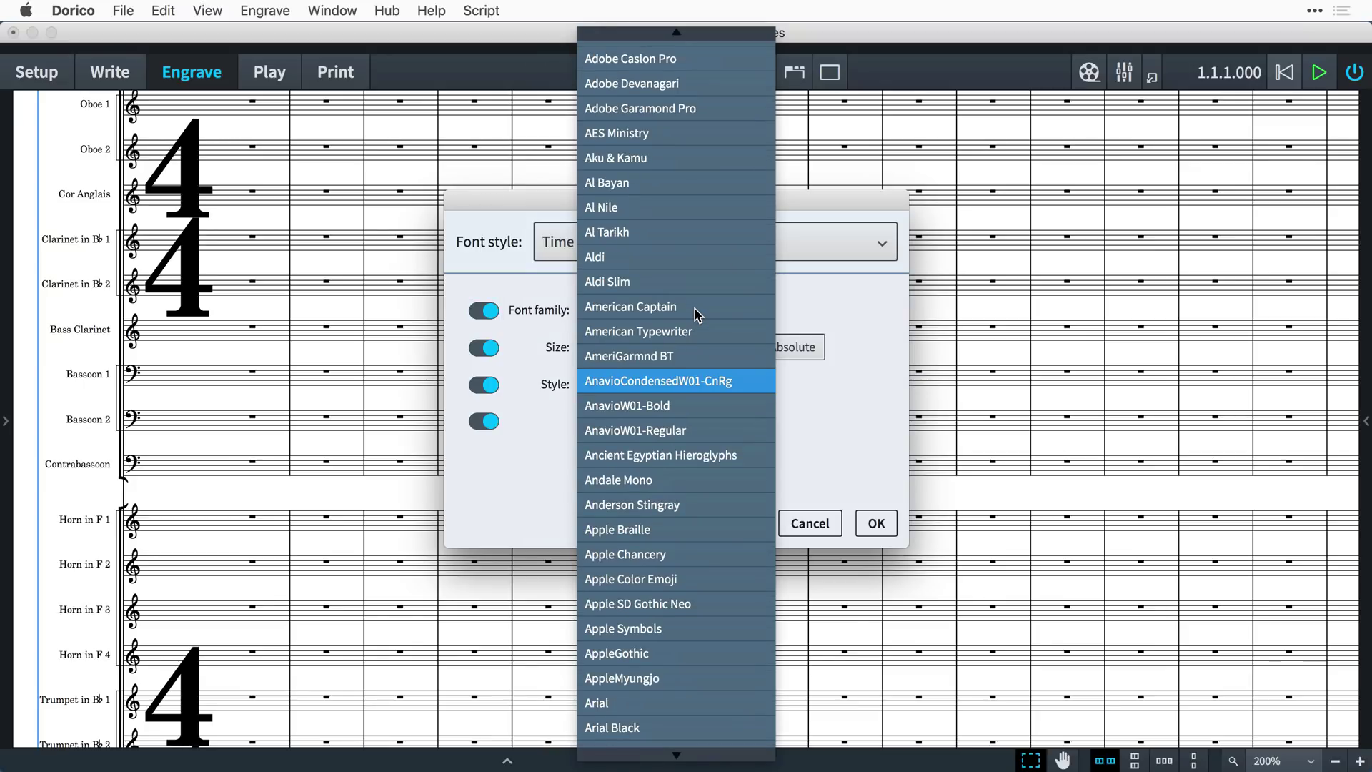
{"action": "left_click", "coordinate": [713, 381]}
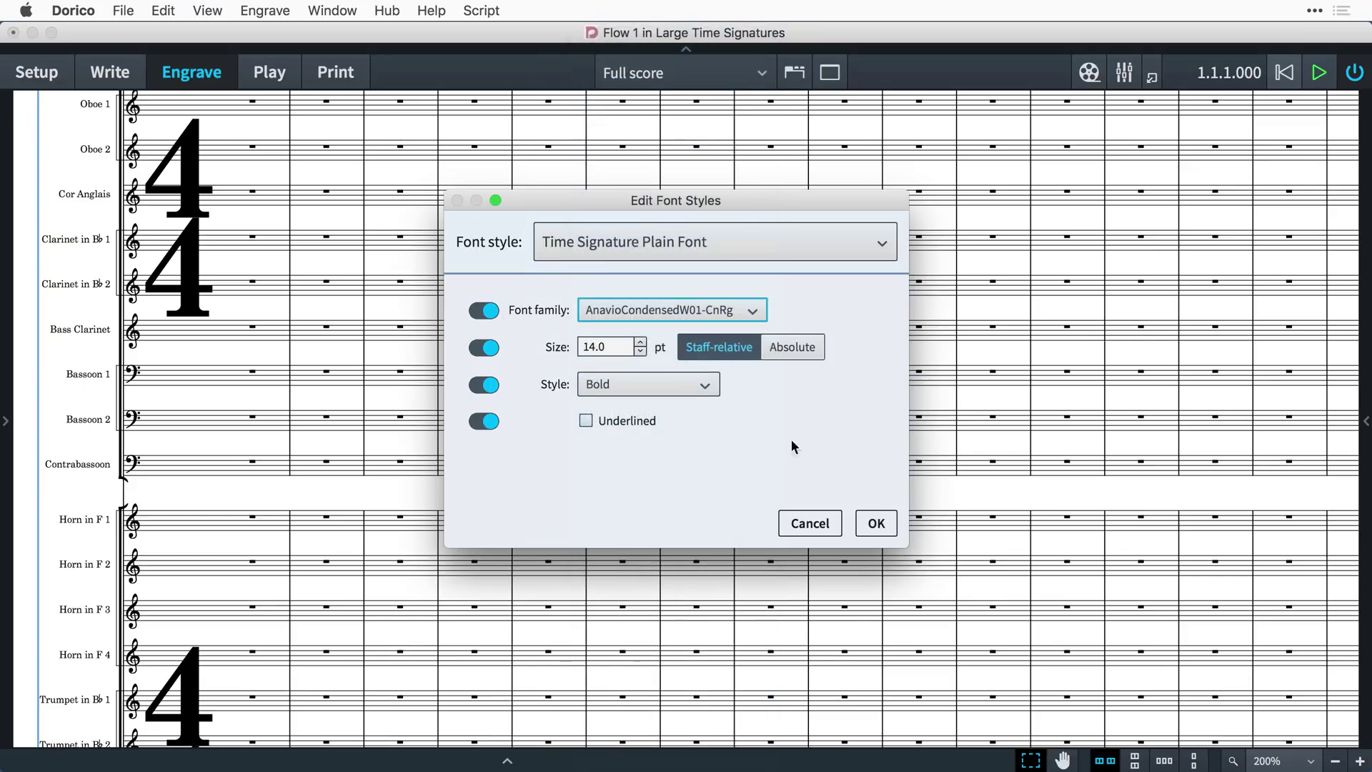
{"action": "left_click", "coordinate": [879, 528]}
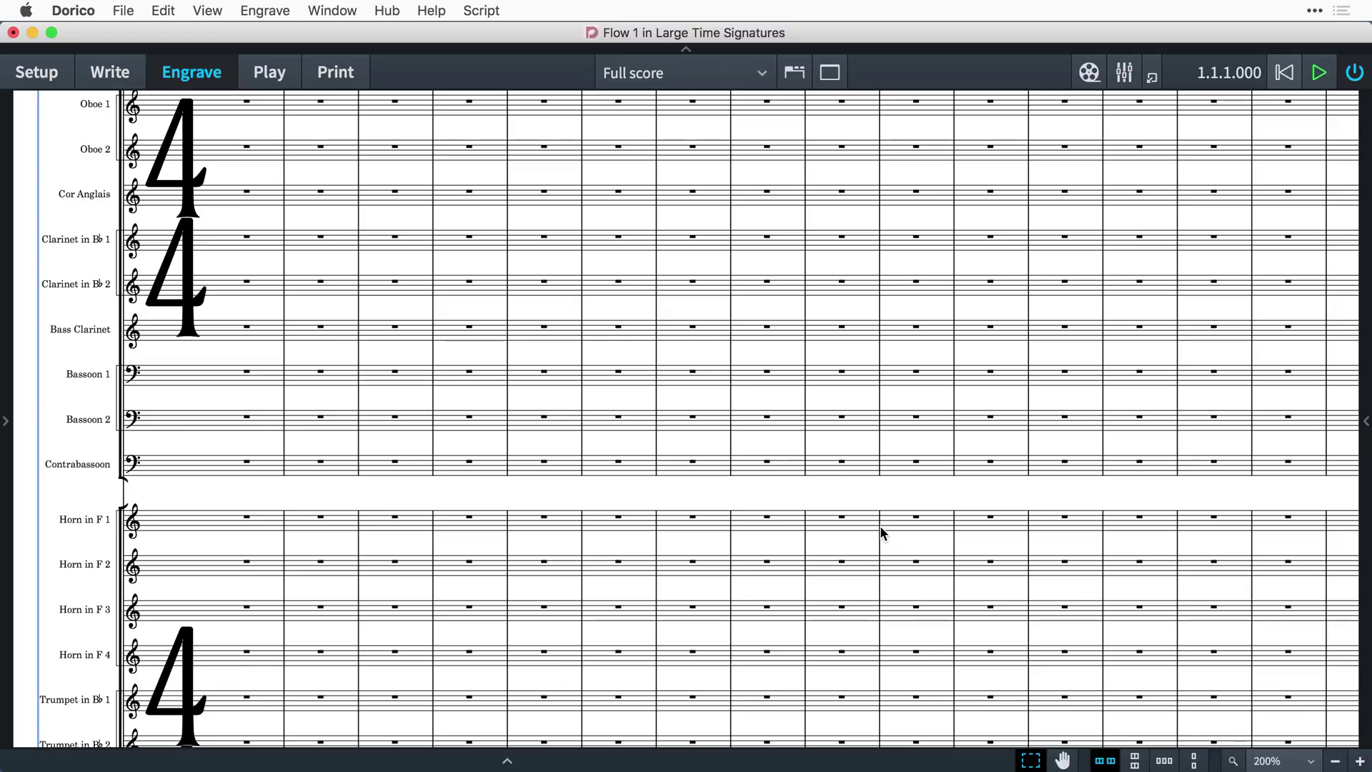
Step: Back in Setup, apply the Narrow, sans serif design to the full score's time signatures
{"action": "scroll", "coordinate": [881, 528], "scroll_direction": "down", "scroll_amount": 5}
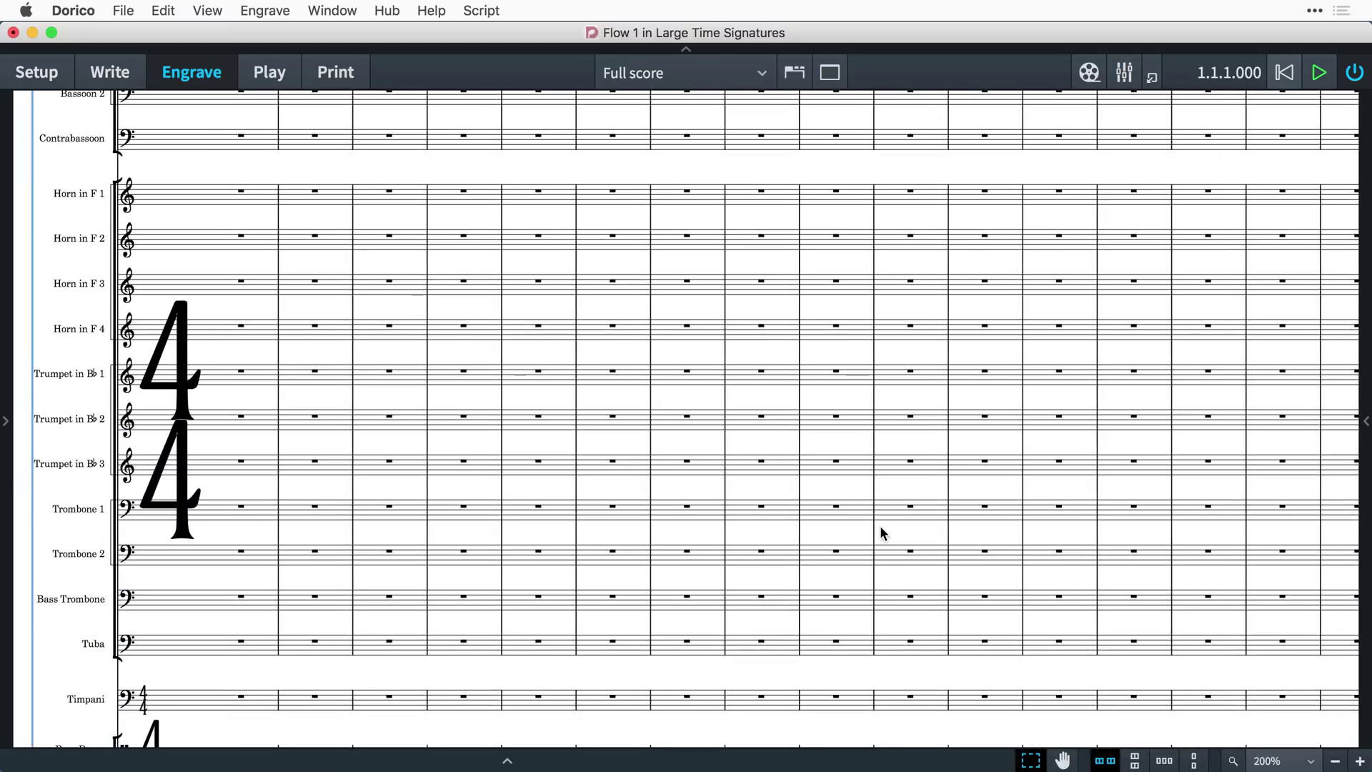
{"action": "key", "text": "super+1"}
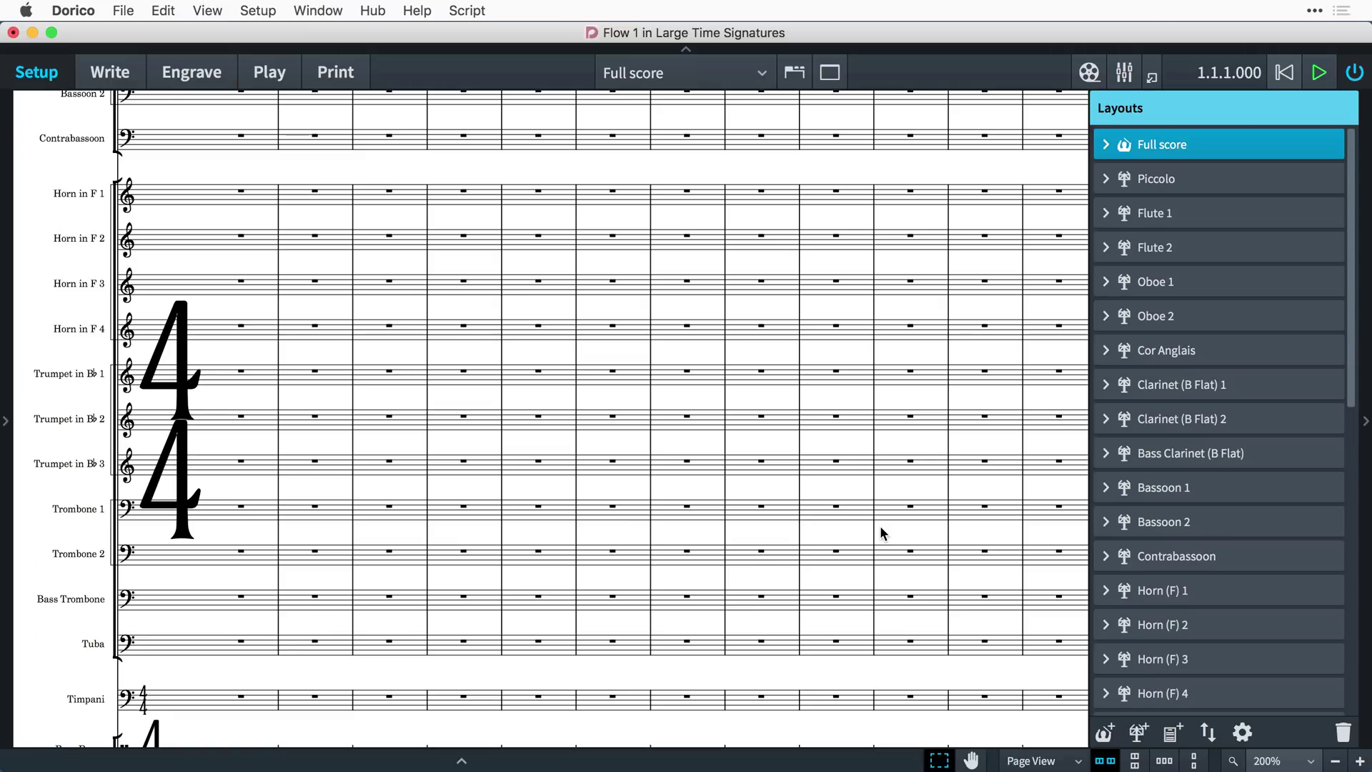
{"action": "scroll", "coordinate": [880, 526], "scroll_direction": "down", "scroll_amount": 8}
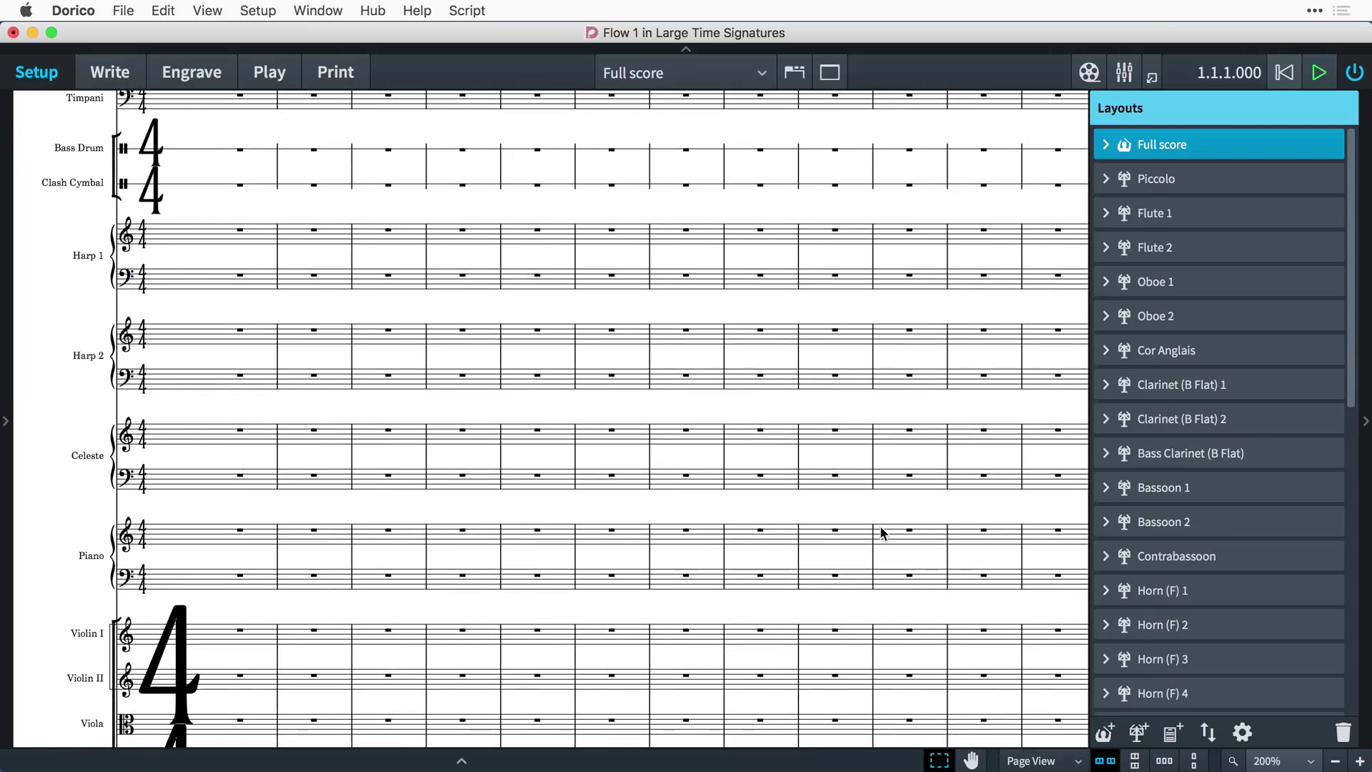
{"action": "key", "text": "super+shift+l"}
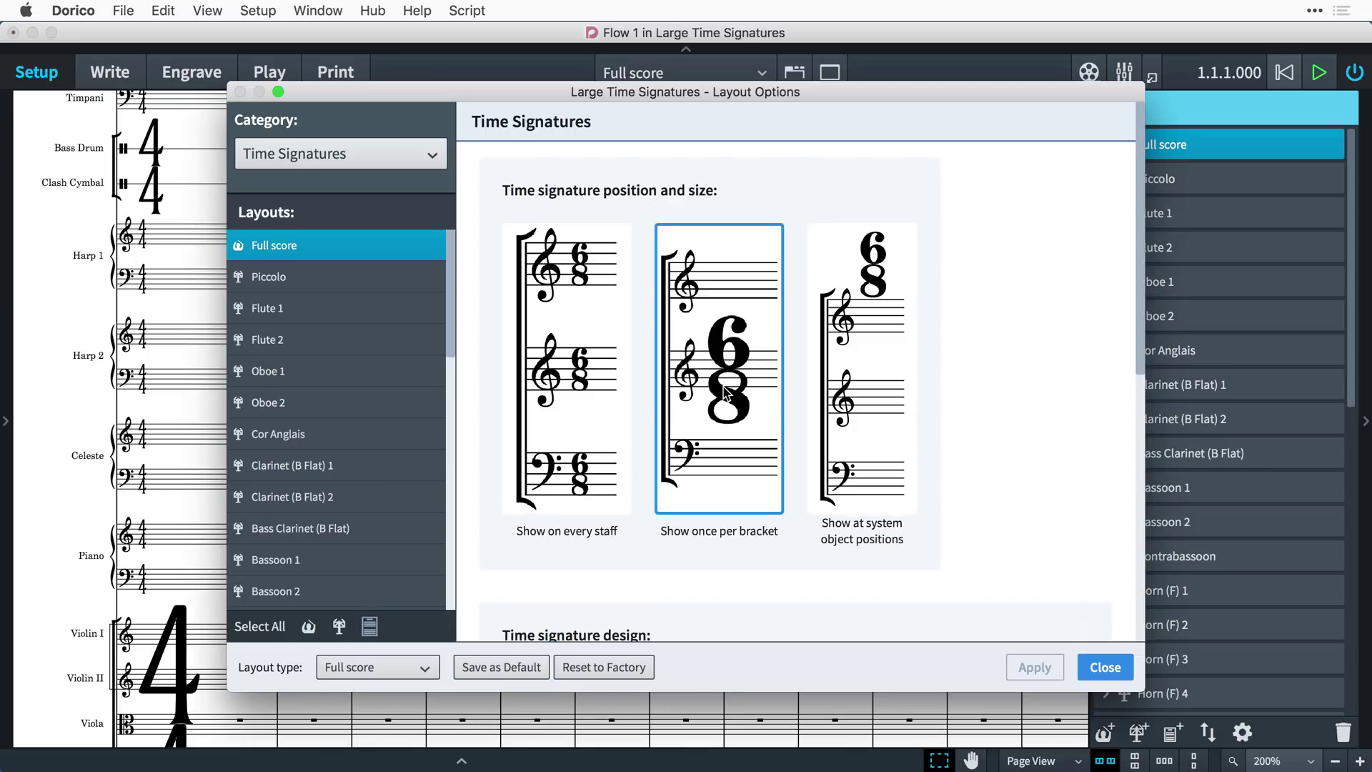
{"action": "scroll", "coordinate": [725, 392], "scroll_direction": "down", "scroll_amount": 5}
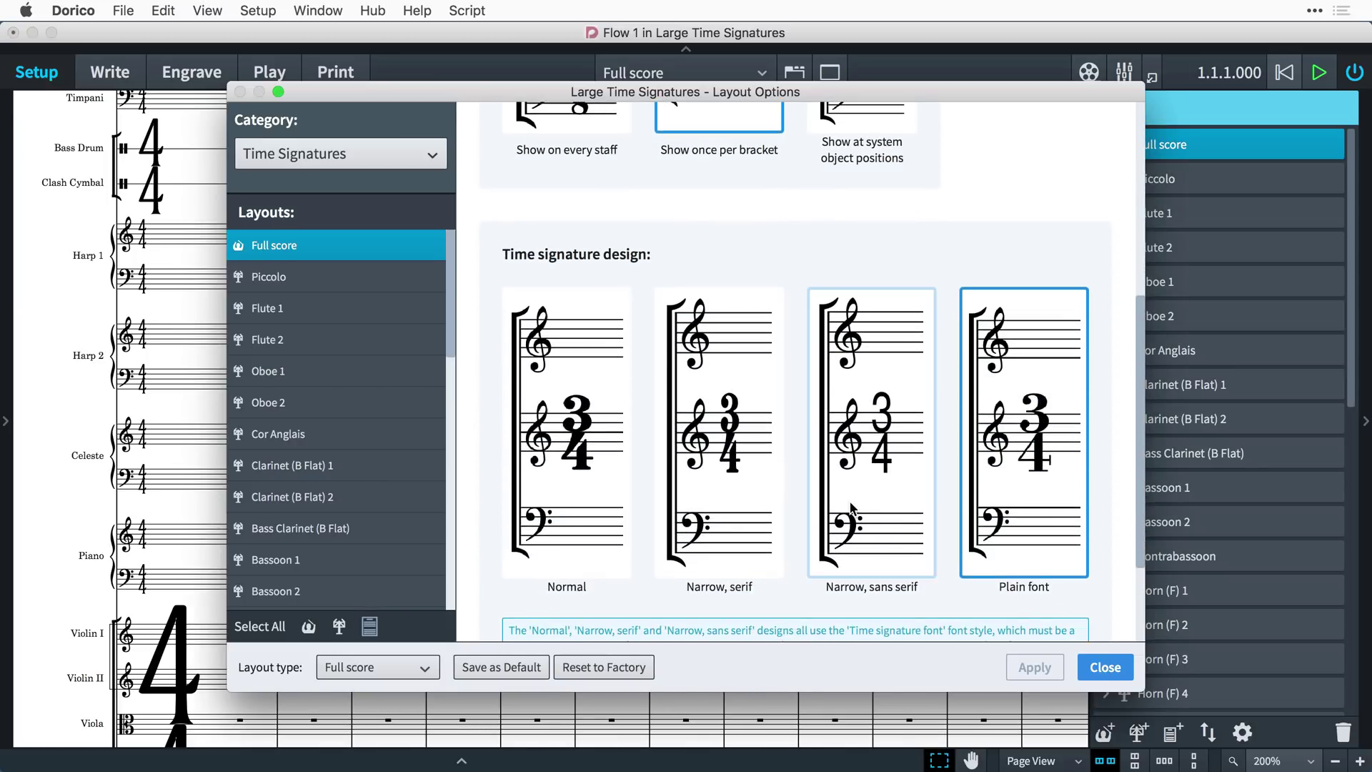
{"action": "left_click", "coordinate": [850, 509]}
{"action": "left_click", "coordinate": [1043, 669]}
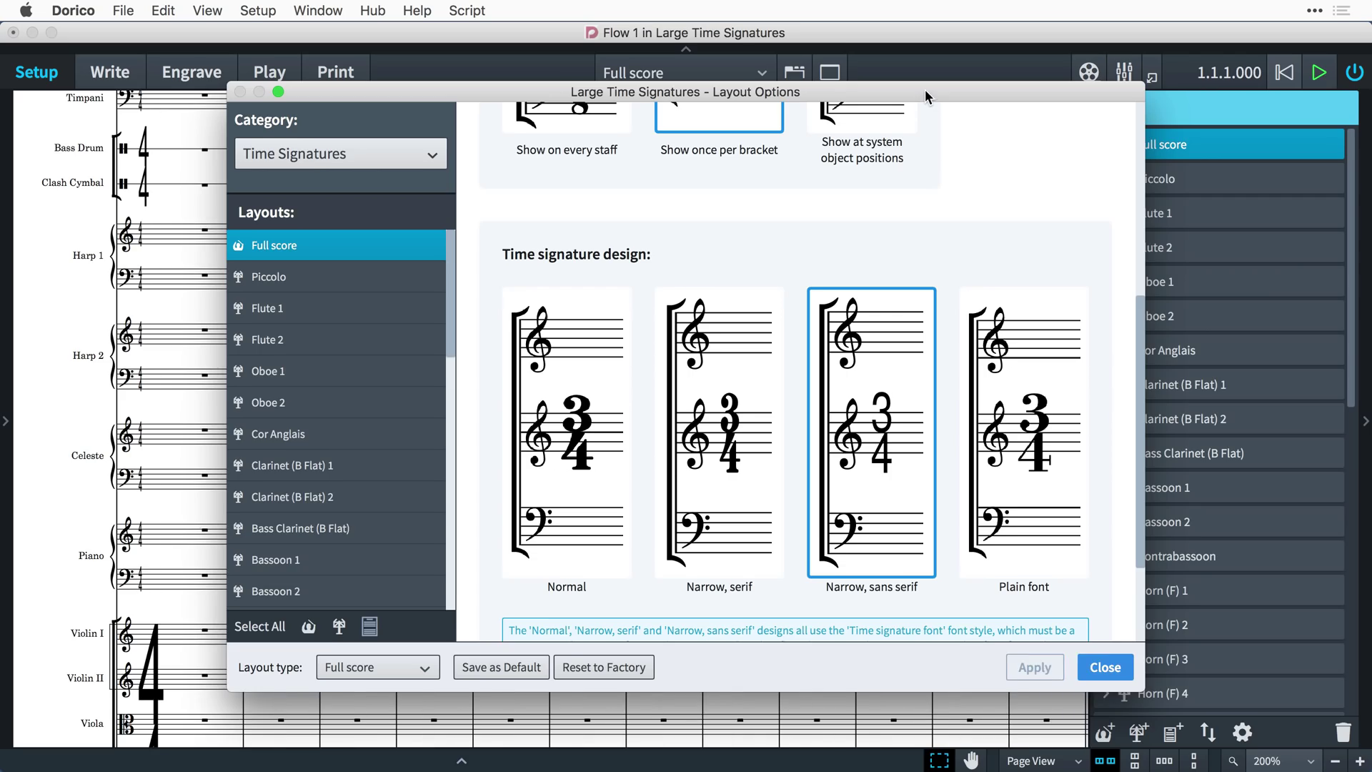
{"action": "left_click_drag", "start_coordinate": [925, 89], "coordinate": [1075, 99]}
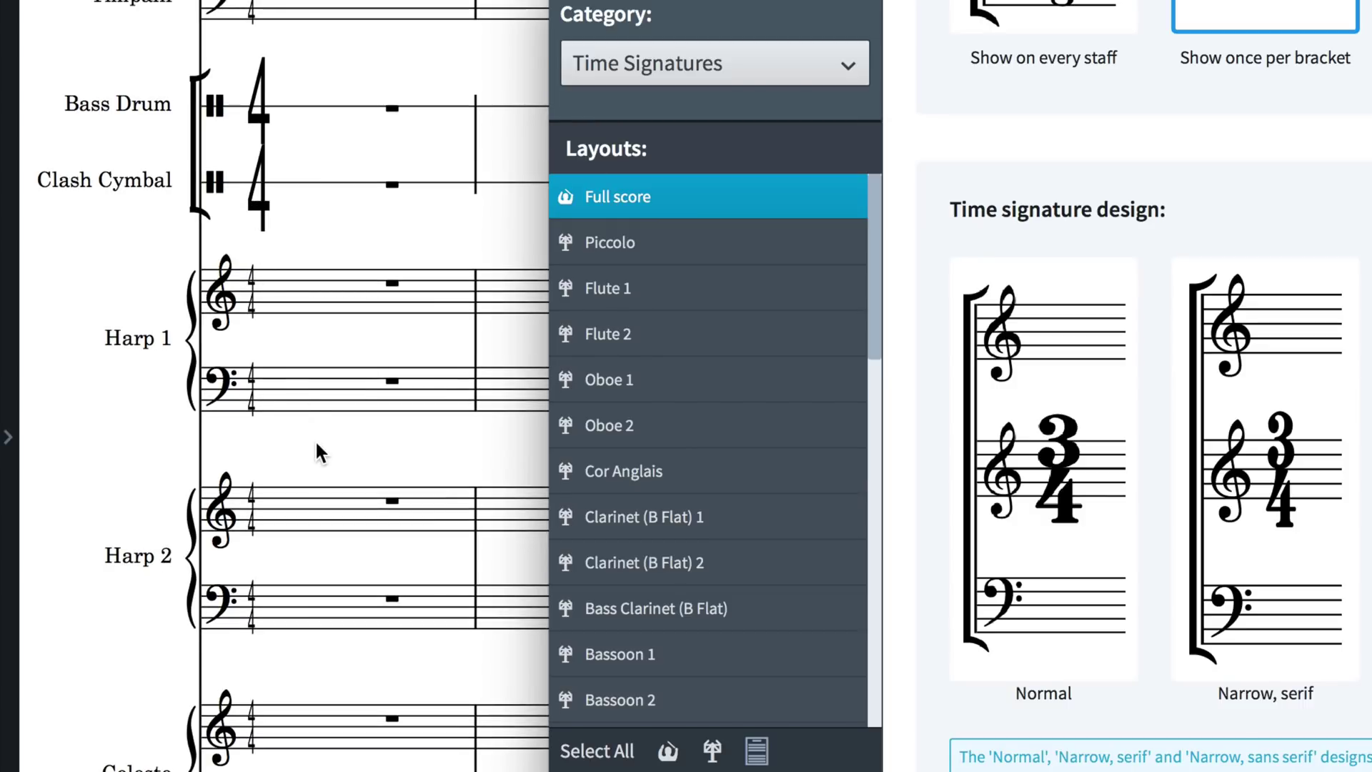
{"action": "scroll", "coordinate": [318, 452], "scroll_direction": "down", "scroll_amount": 5}
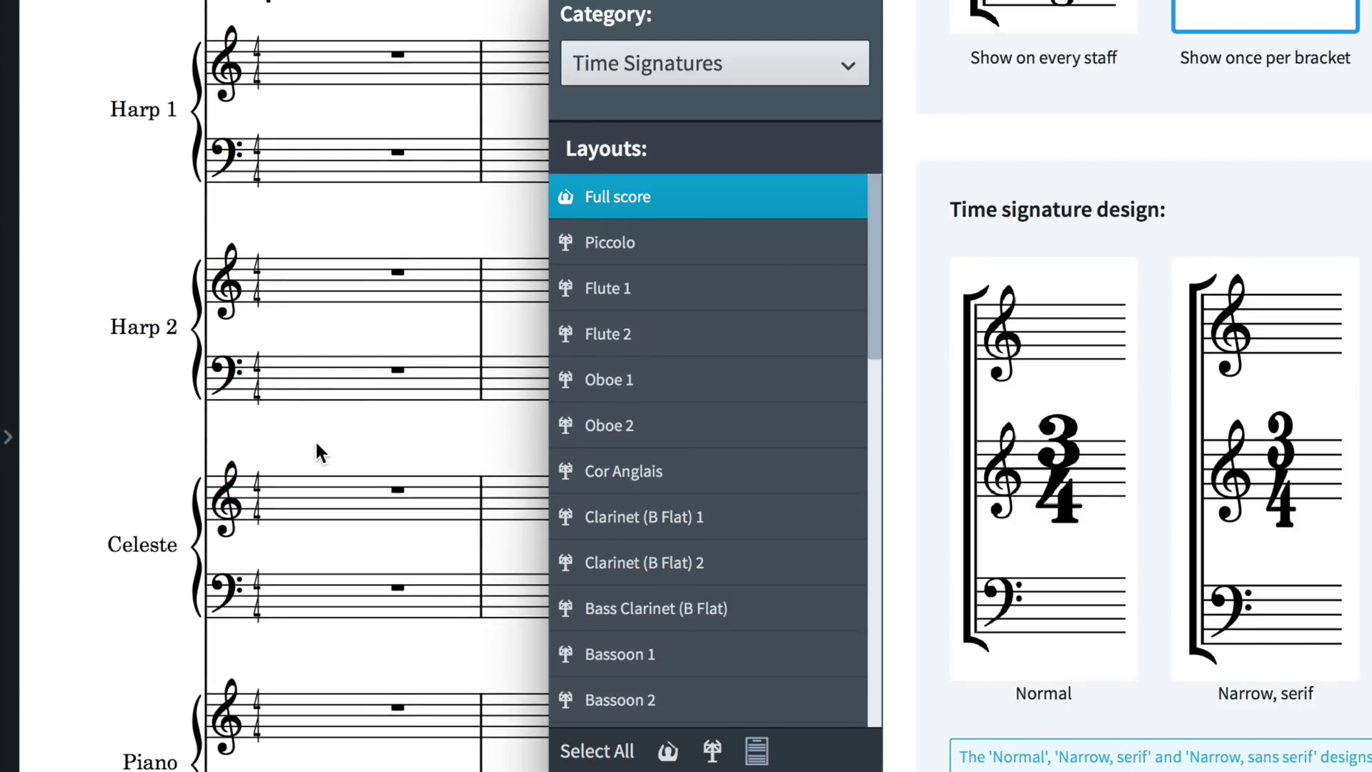
{"action": "scroll", "coordinate": [318, 452], "scroll_direction": "down", "scroll_amount": 7}
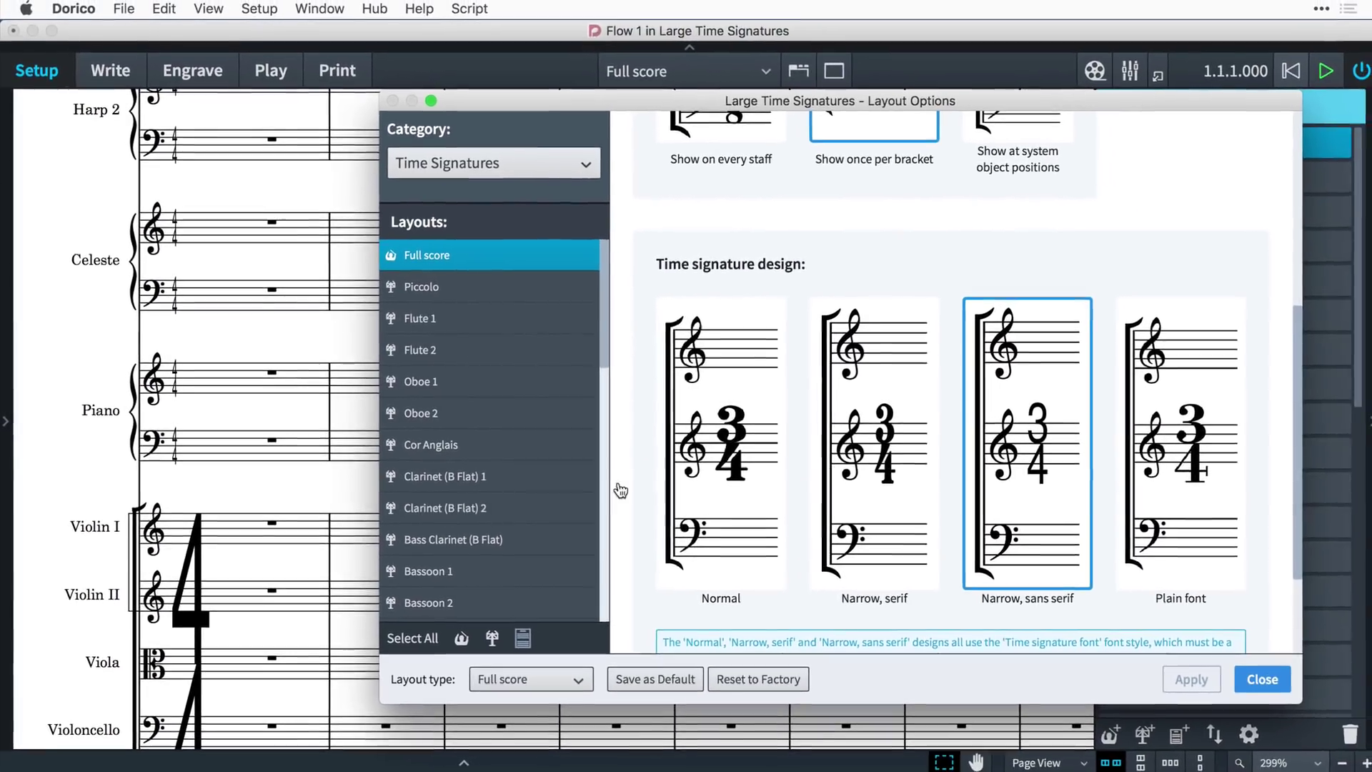
Step: Close Layout Options and bring up Engraving Options at Time Signatures Centered on Brackets
{"action": "left_click", "coordinate": [1288, 685]}
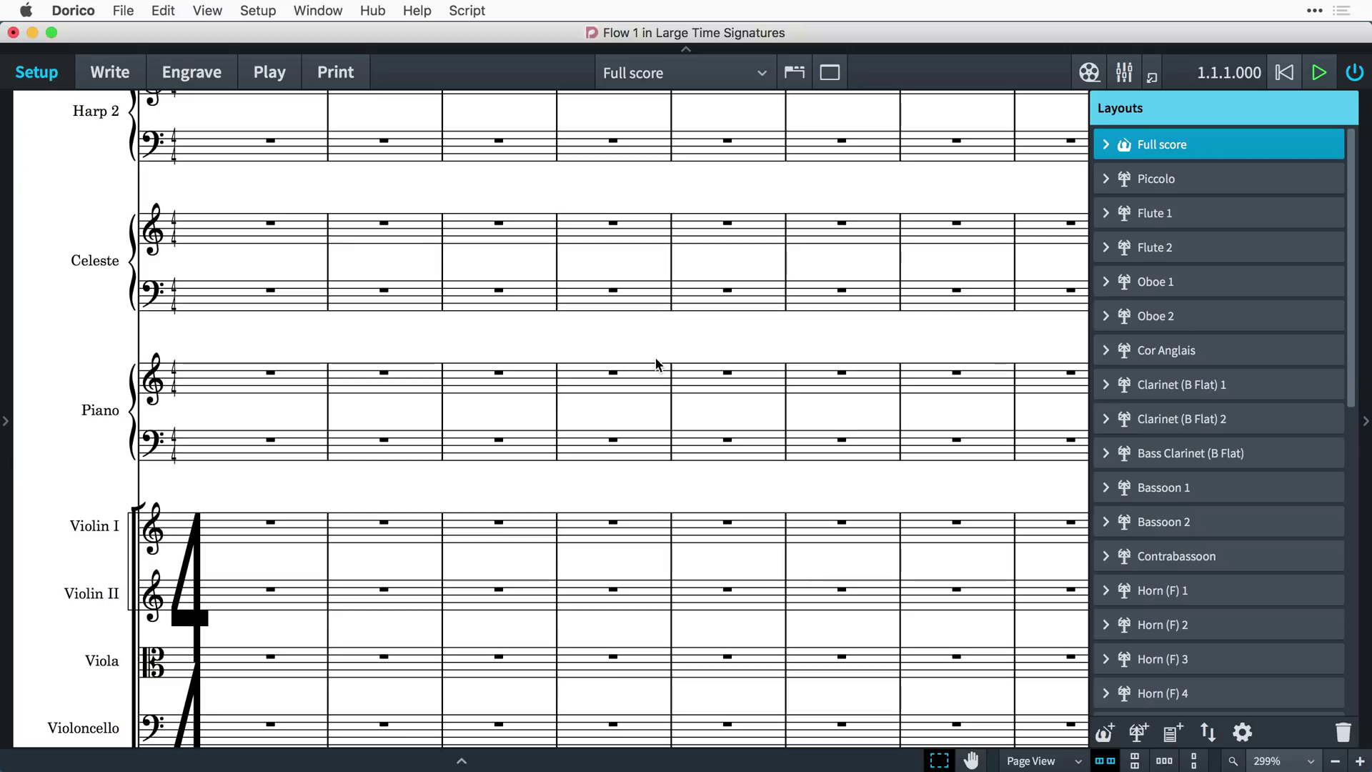
{"action": "key", "text": "super+shift+e"}
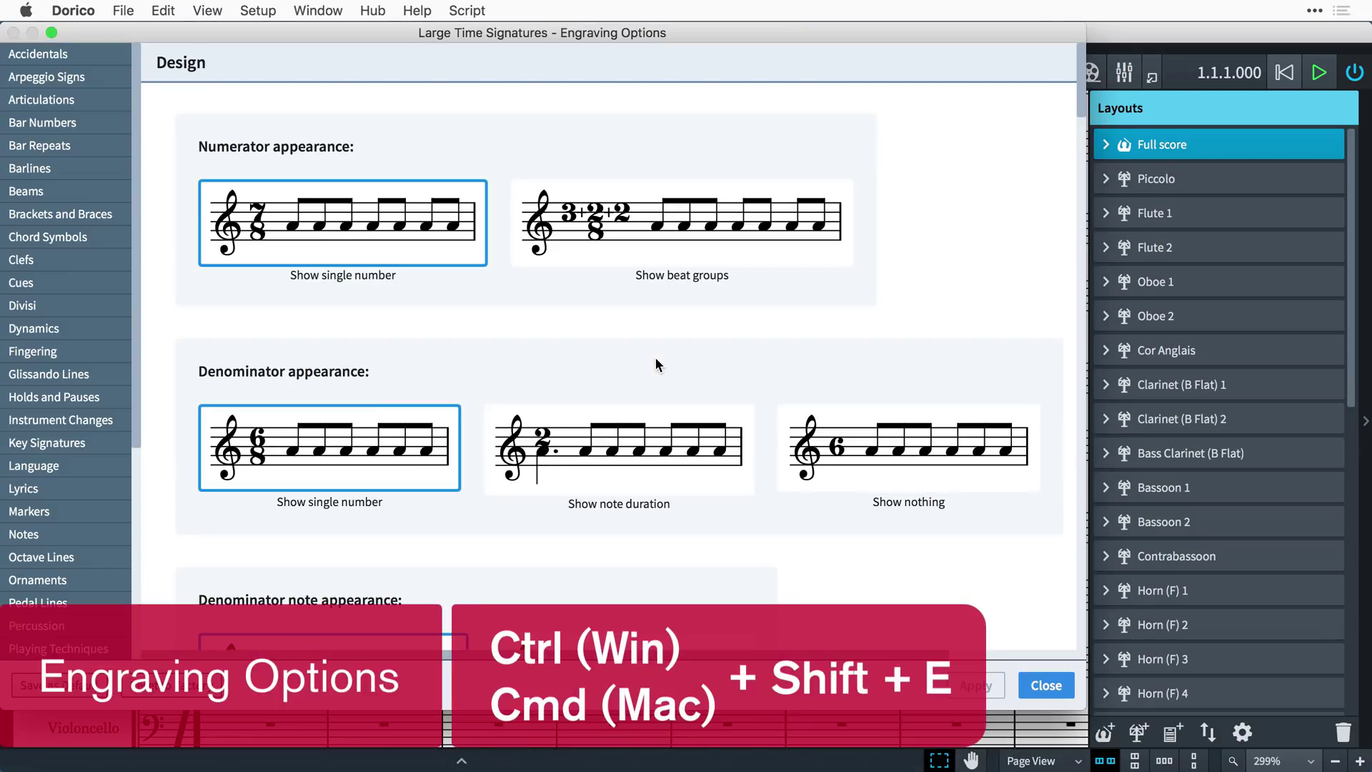
{"action": "left_click_drag", "start_coordinate": [260, 29], "coordinate": [496, 55]}
{"action": "left_click_drag", "start_coordinate": [374, 242], "coordinate": [378, 468]}
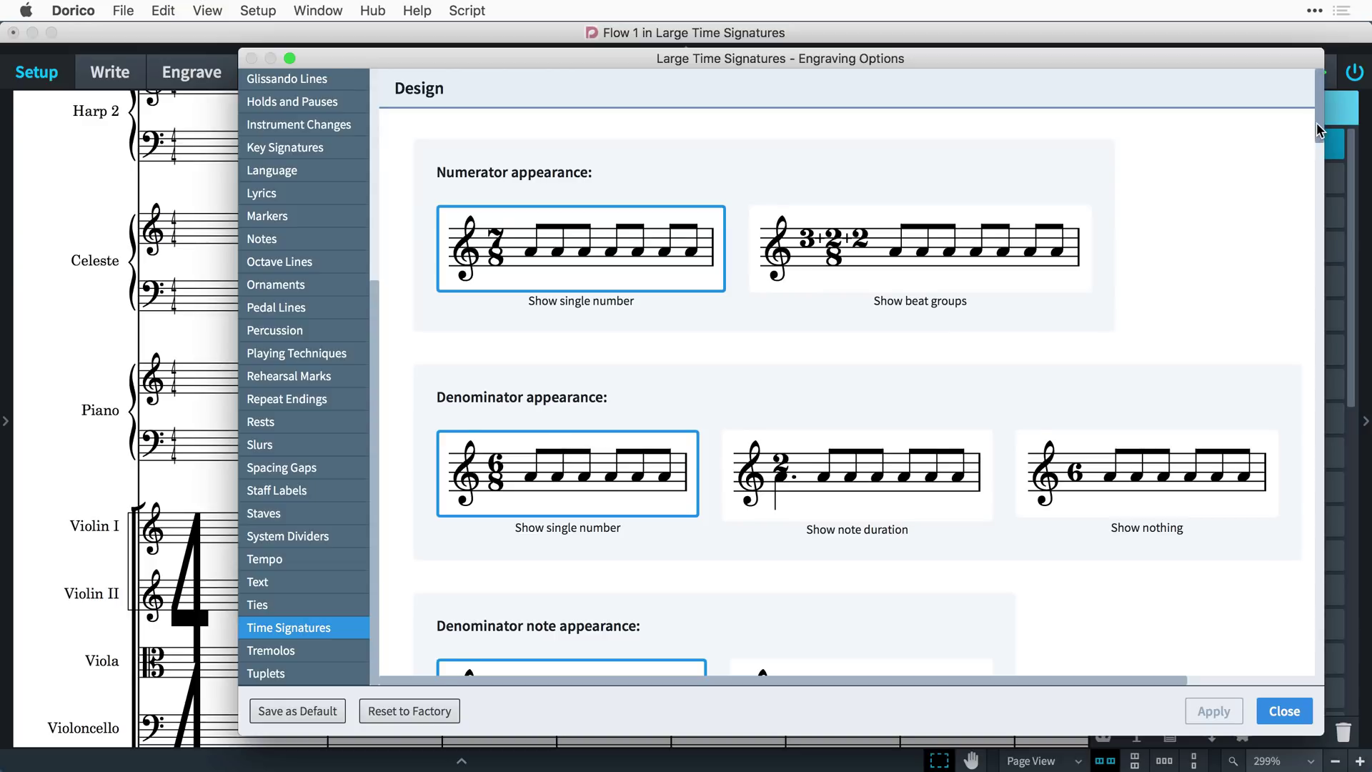
{"action": "left_click_drag", "start_coordinate": [1316, 122], "coordinate": [1289, 440]}
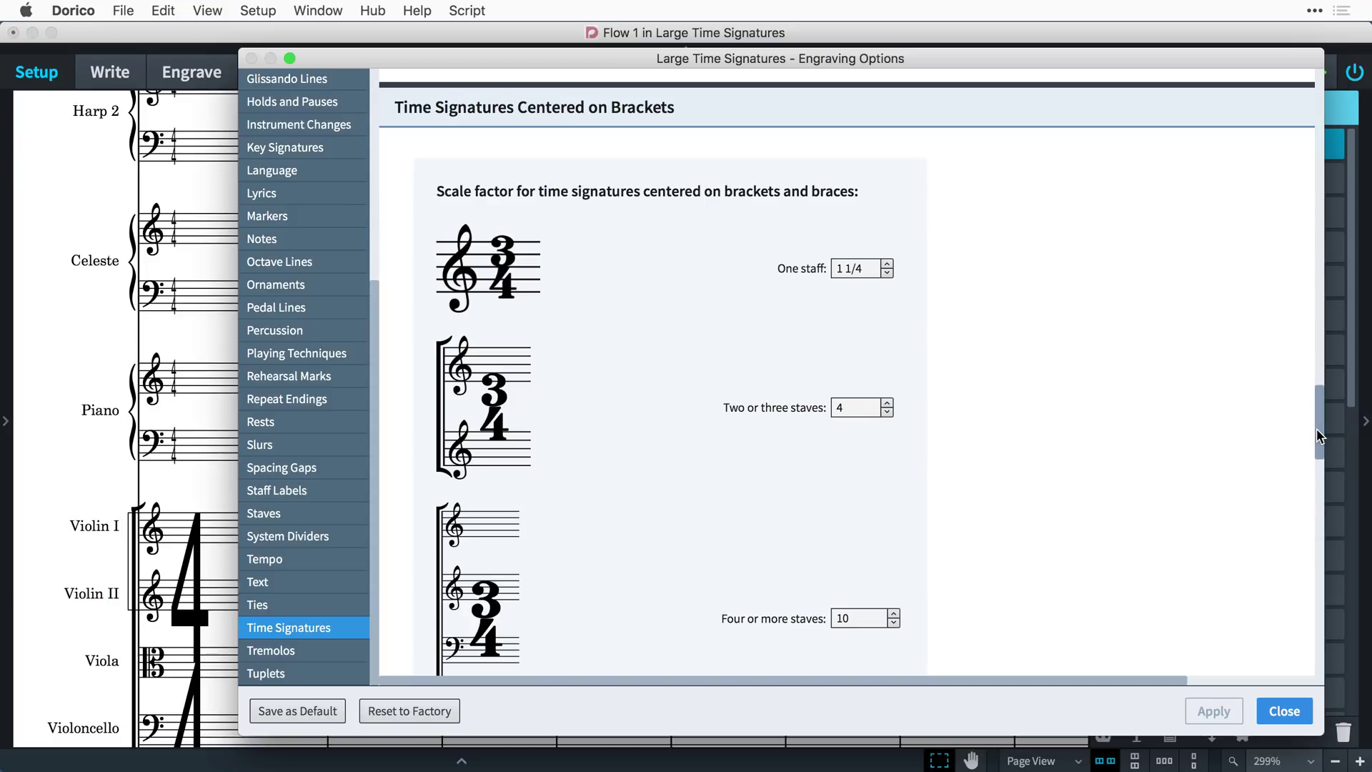
{"action": "left_click_drag", "start_coordinate": [1317, 429], "coordinate": [1236, 461]}
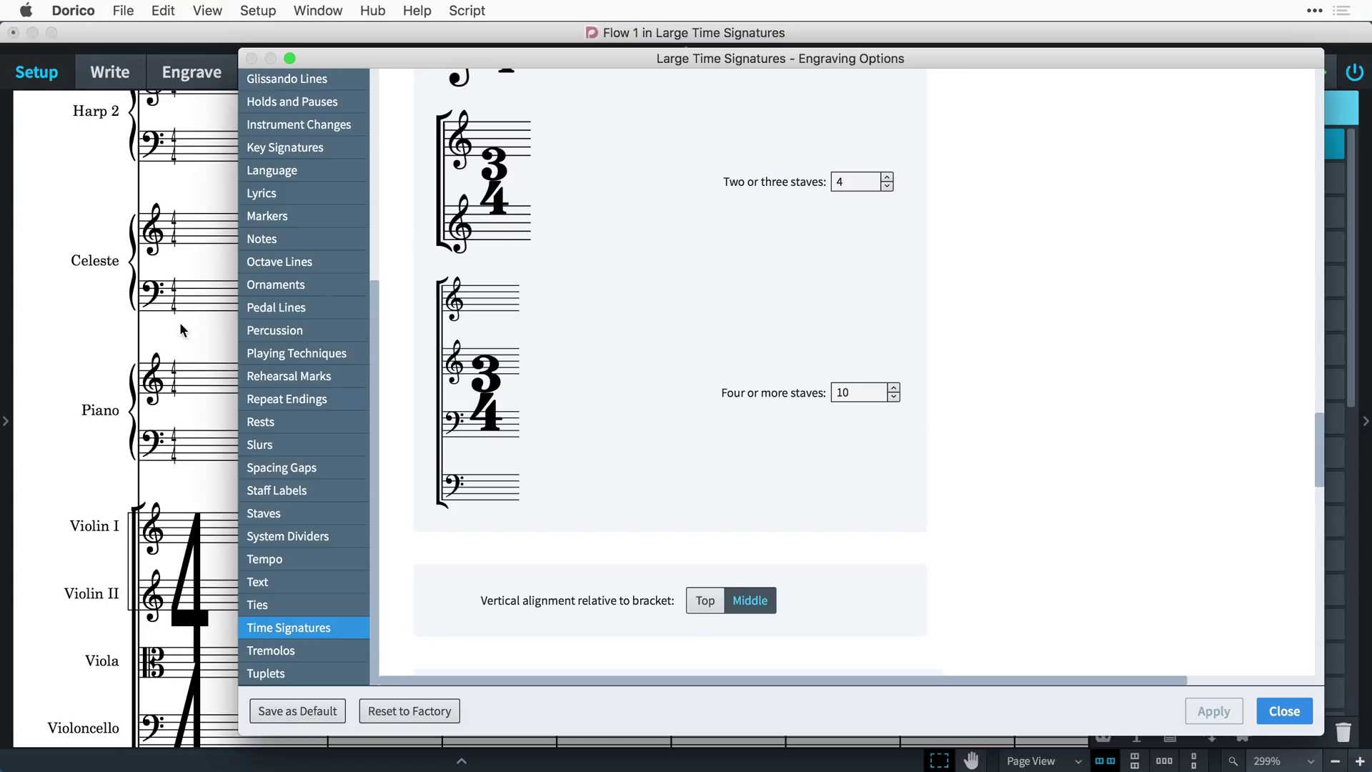
Step: Set bracket-centred time signatures' vertical alignment to Top and apply it
{"action": "scroll", "coordinate": [179, 318], "scroll_direction": "up", "scroll_amount": 10}
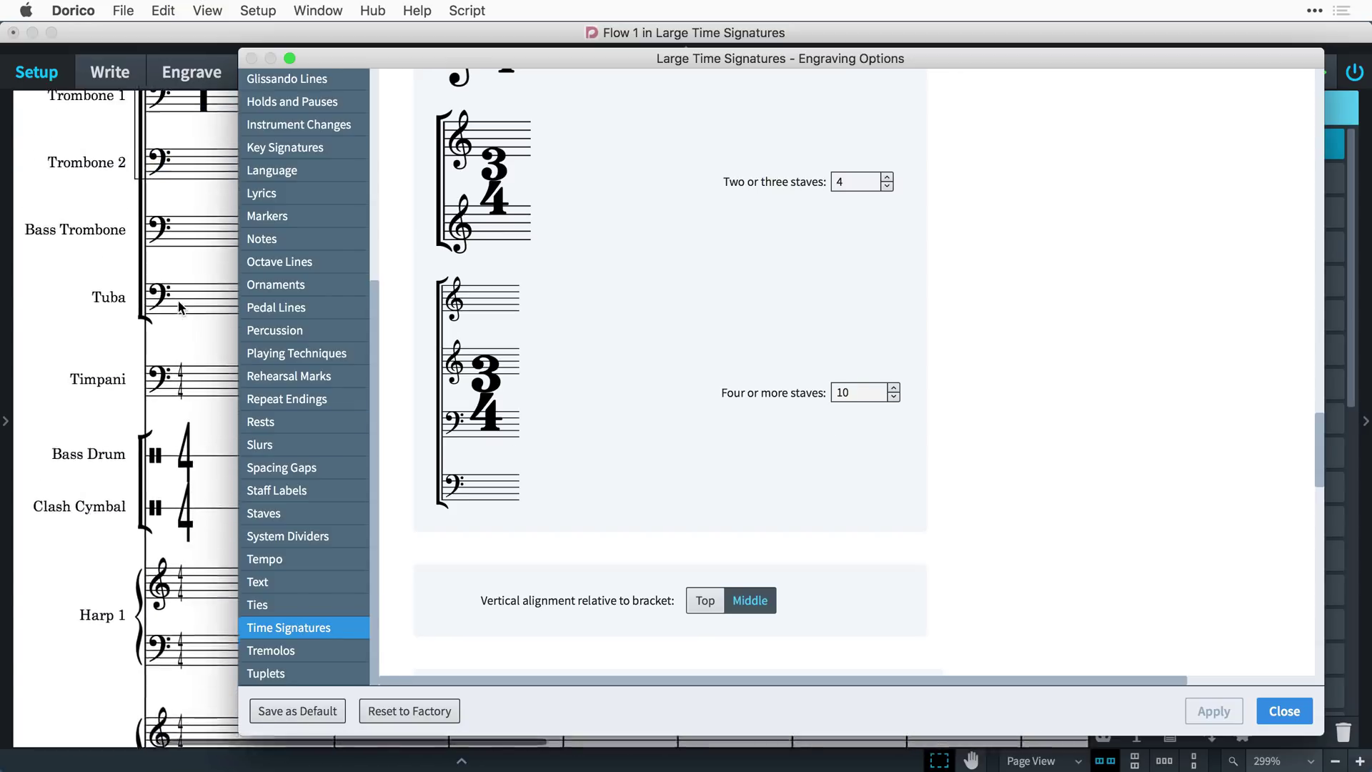
{"action": "scroll", "coordinate": [177, 300], "scroll_direction": "up", "scroll_amount": 5}
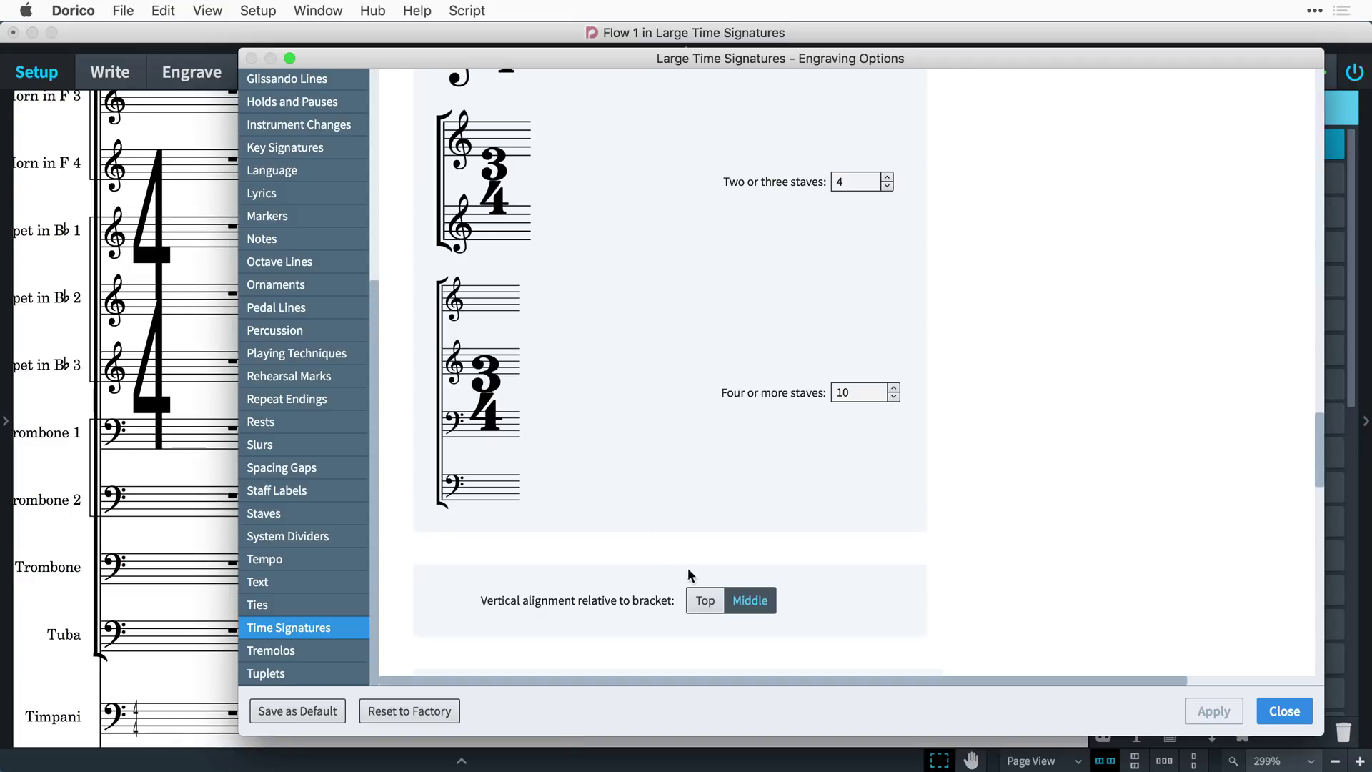
{"action": "left_click", "coordinate": [704, 599]}
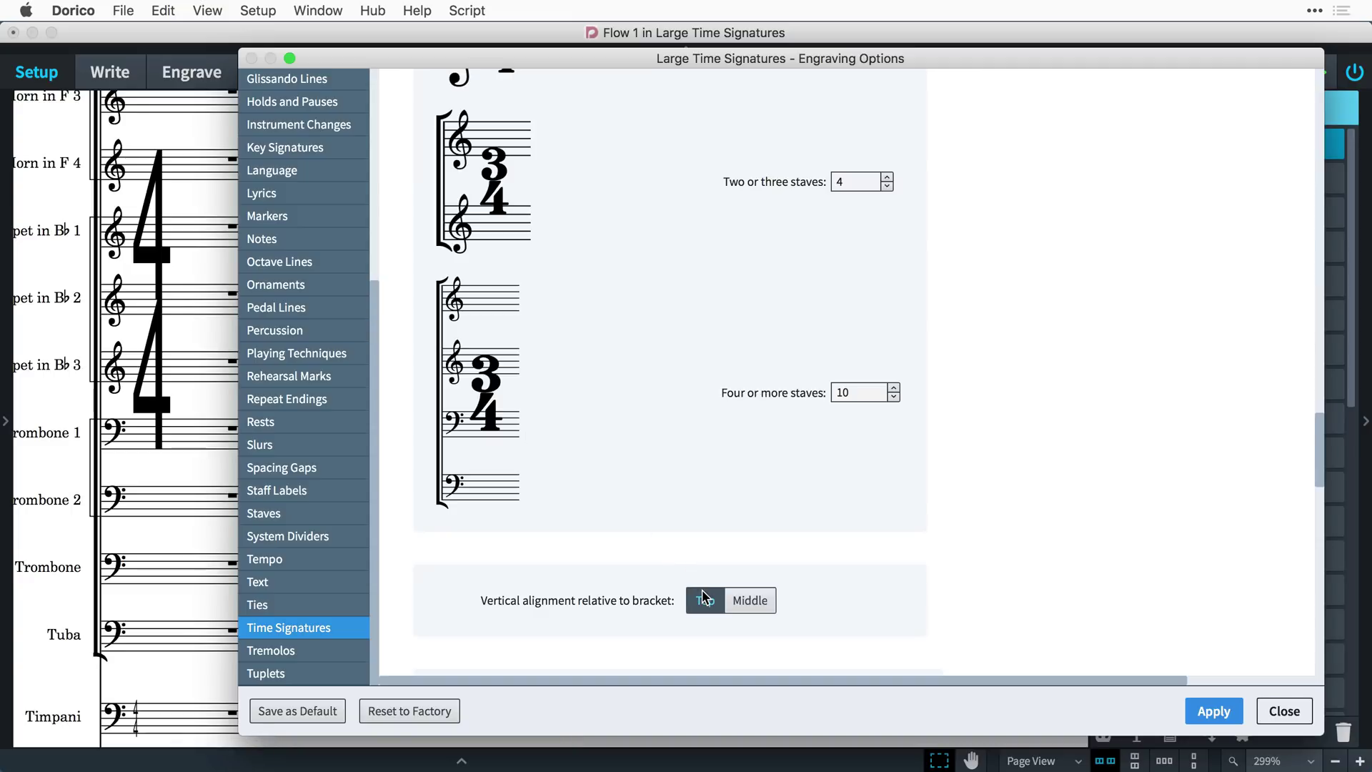
{"action": "left_click", "coordinate": [1213, 710]}
Step: Treat instruments between brass and strings as a single bracket and apply
{"action": "scroll", "coordinate": [164, 366], "scroll_direction": "up", "scroll_amount": 3}
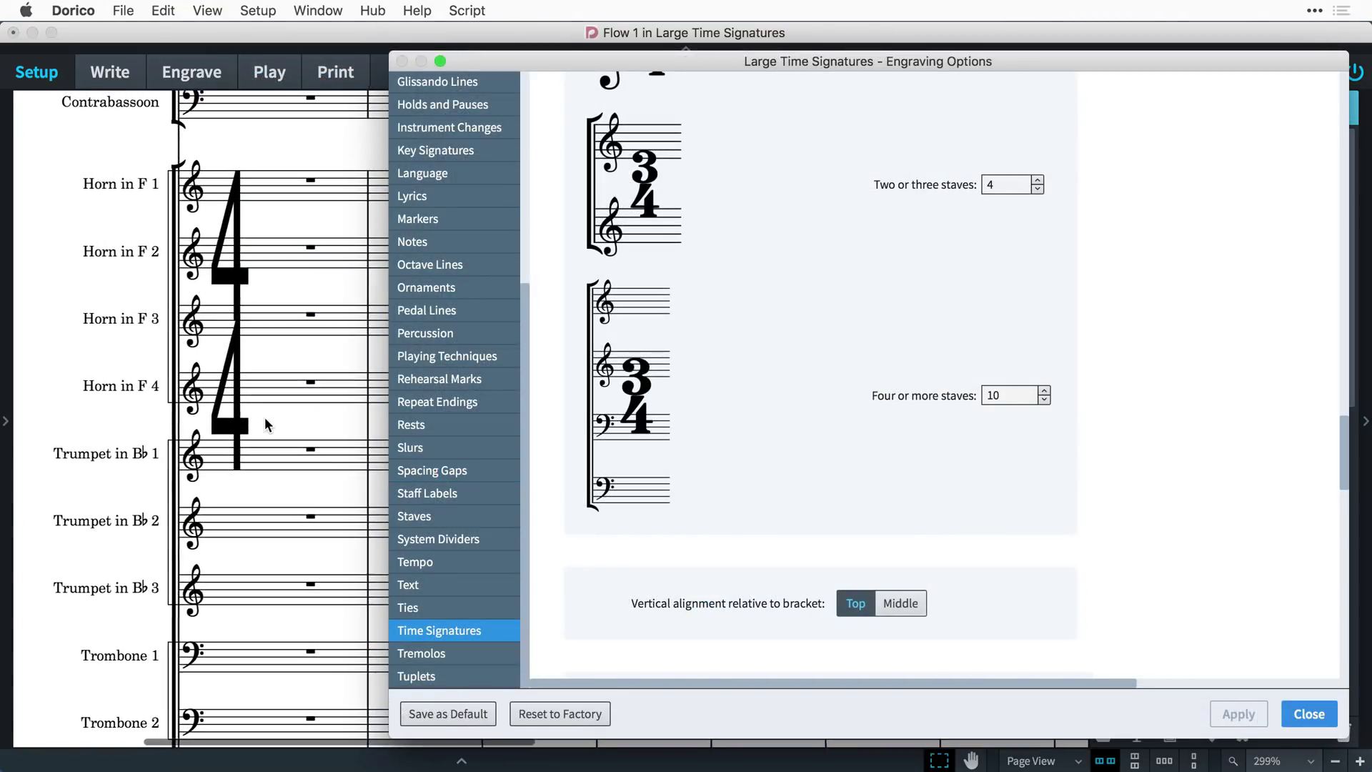
{"action": "scroll", "coordinate": [265, 419], "scroll_direction": "left", "scroll_amount": 1}
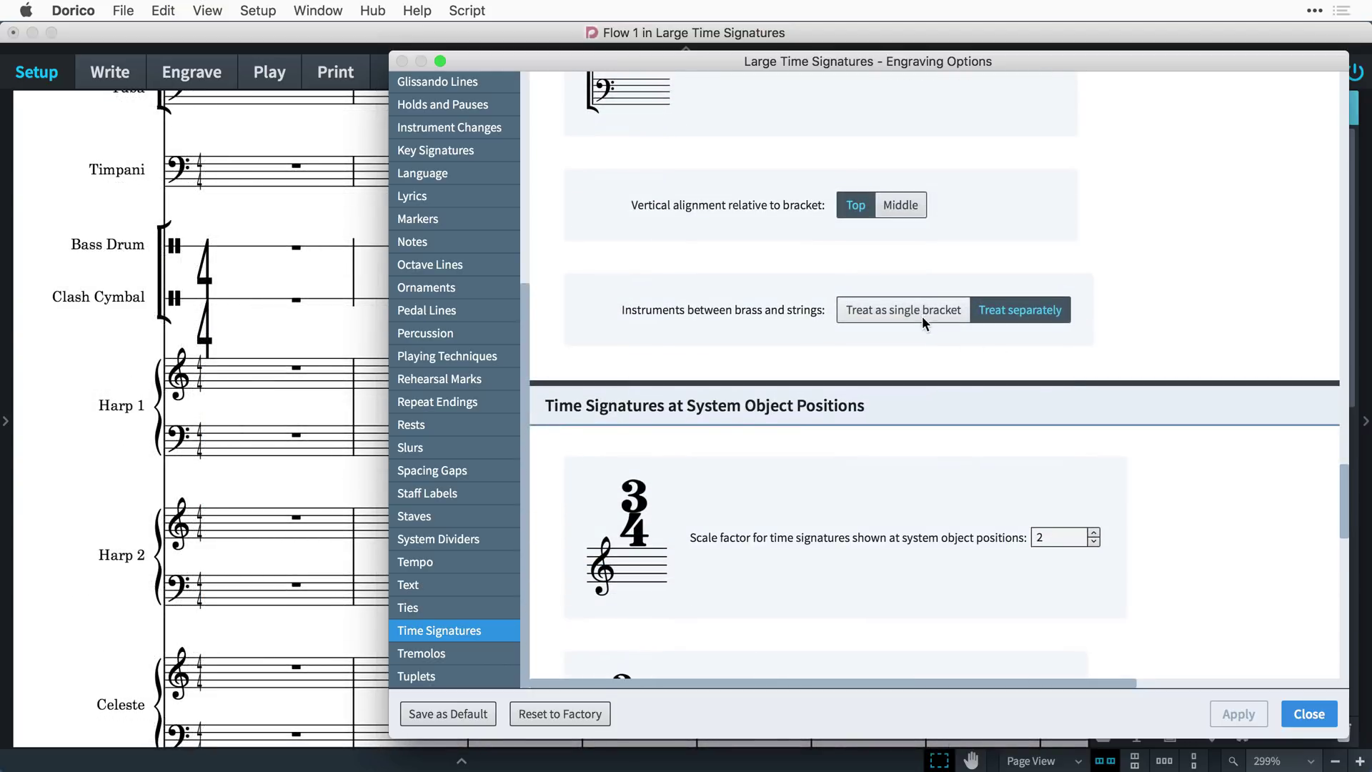
{"action": "left_click", "coordinate": [922, 317]}
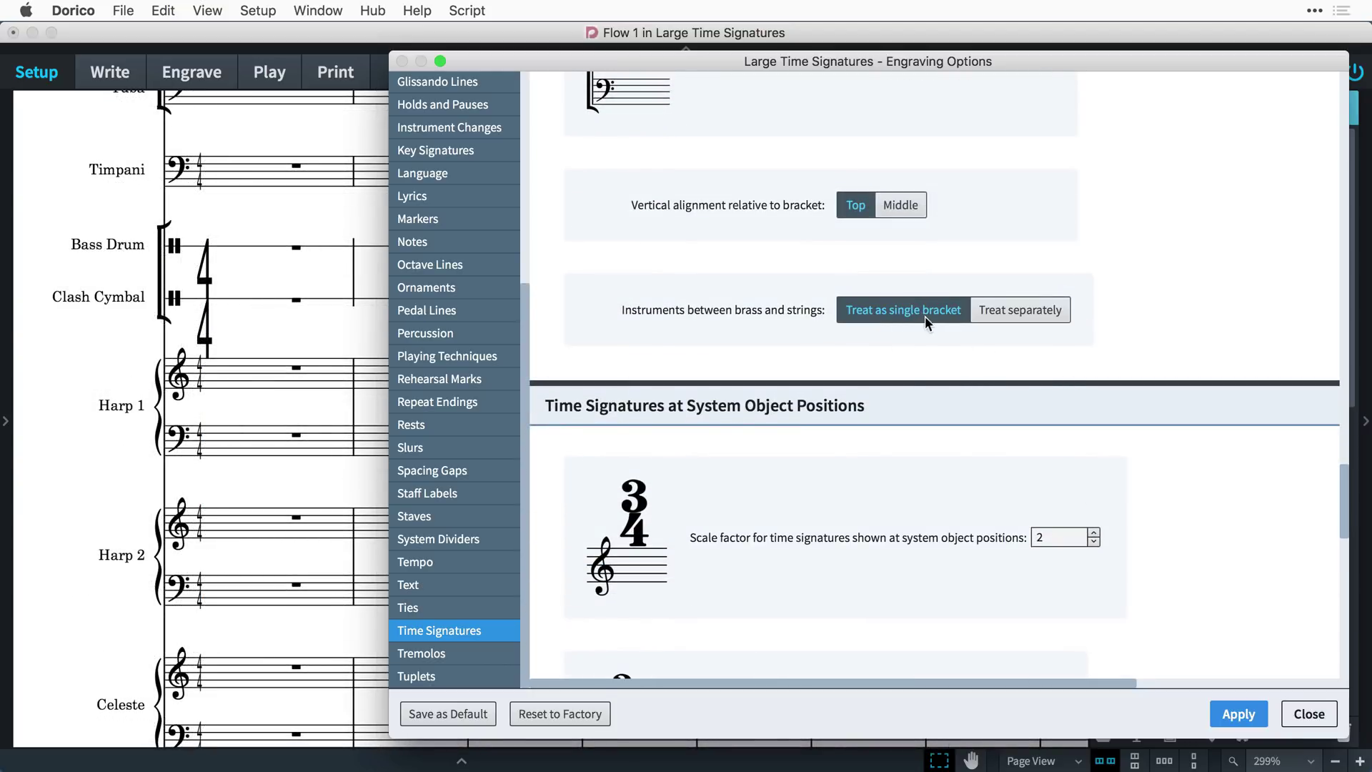
{"action": "left_click", "coordinate": [1234, 716]}
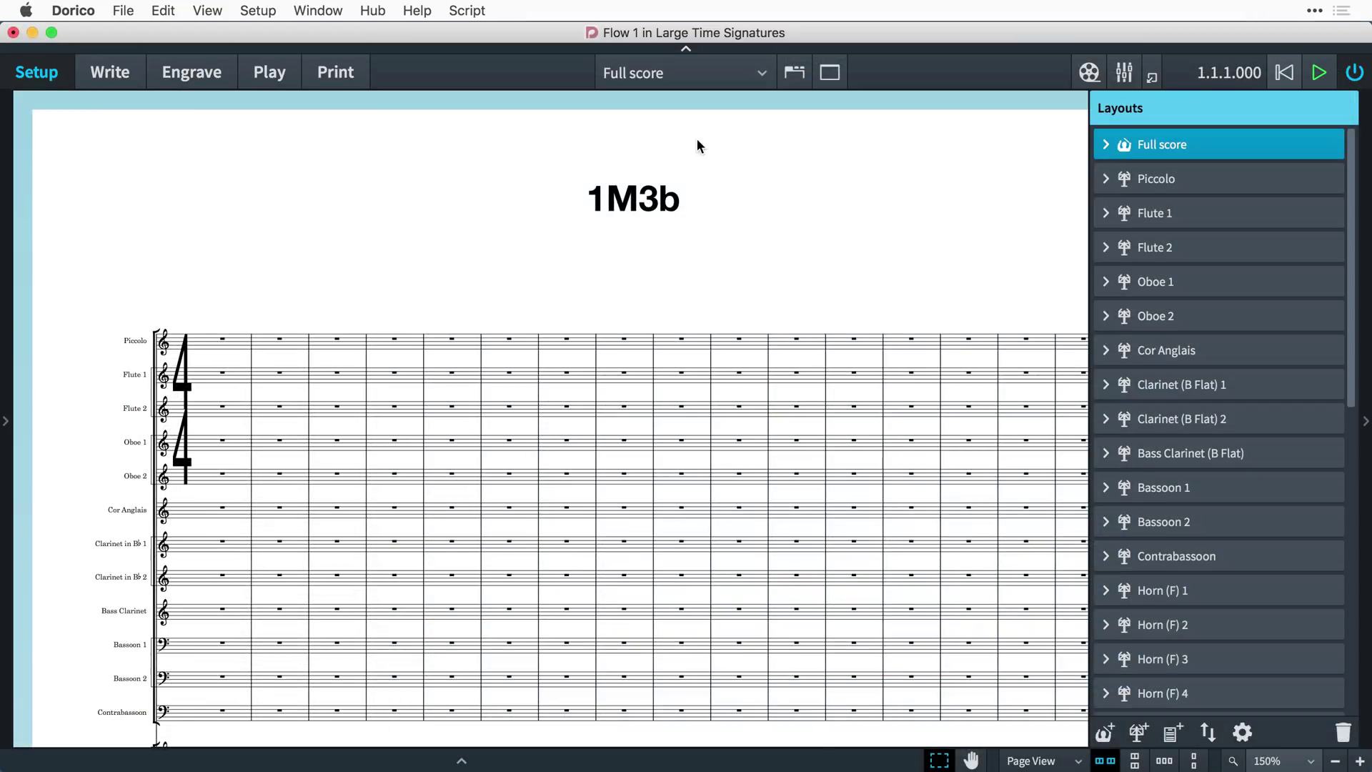
Step: Give the Flute 1 part layout the Plain font time signature design and zoom in
{"action": "left_click", "coordinate": [699, 79]}
{"action": "left_click", "coordinate": [698, 88]}
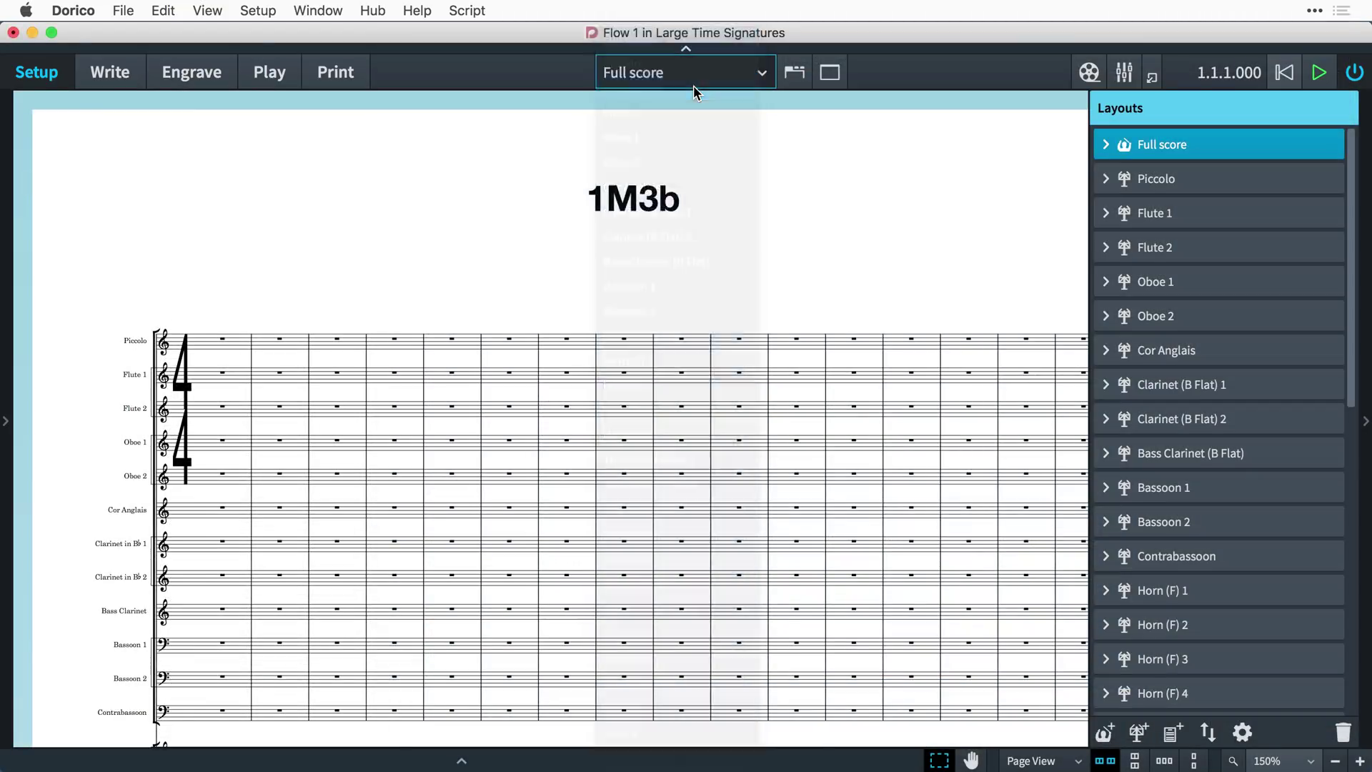
{"action": "scroll", "coordinate": [237, 402], "scroll_direction": "up", "scroll_amount": 5}
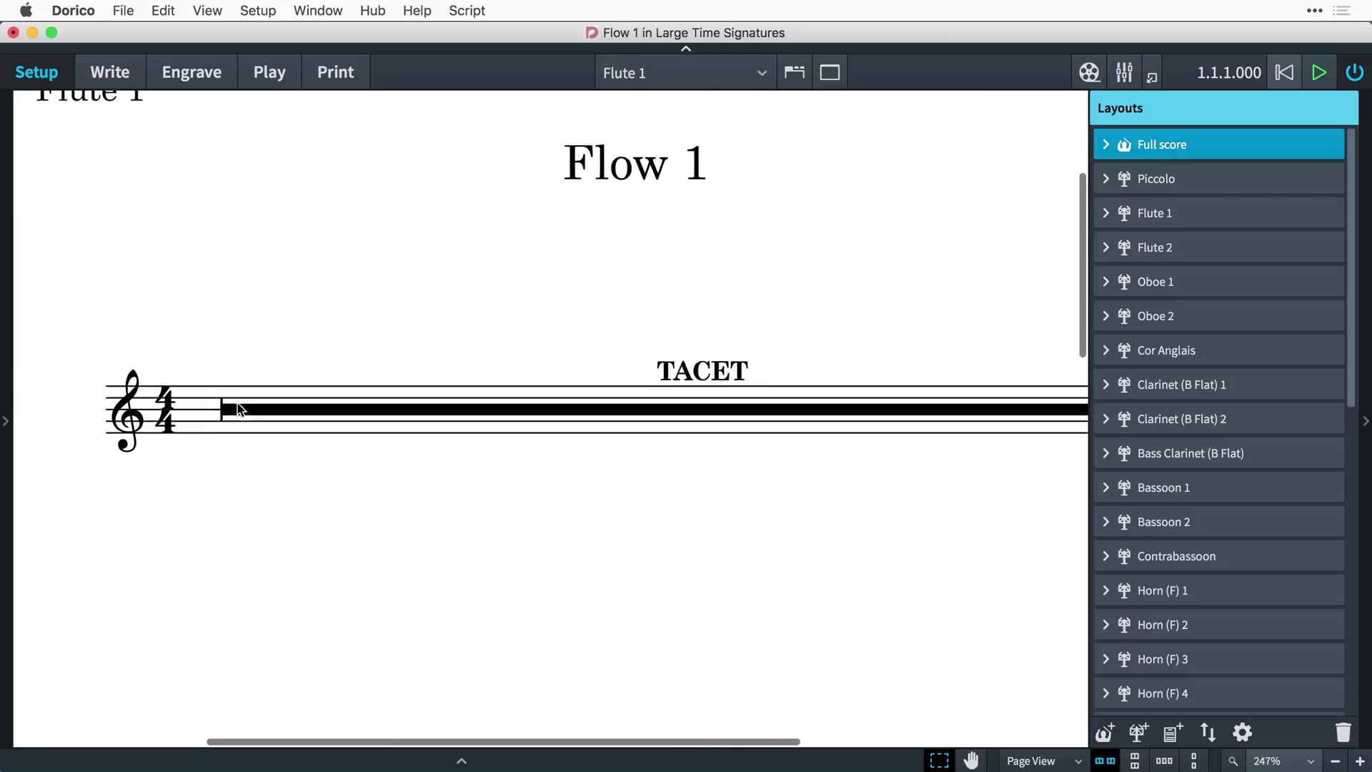
{"action": "key", "text": "super+shift+l"}
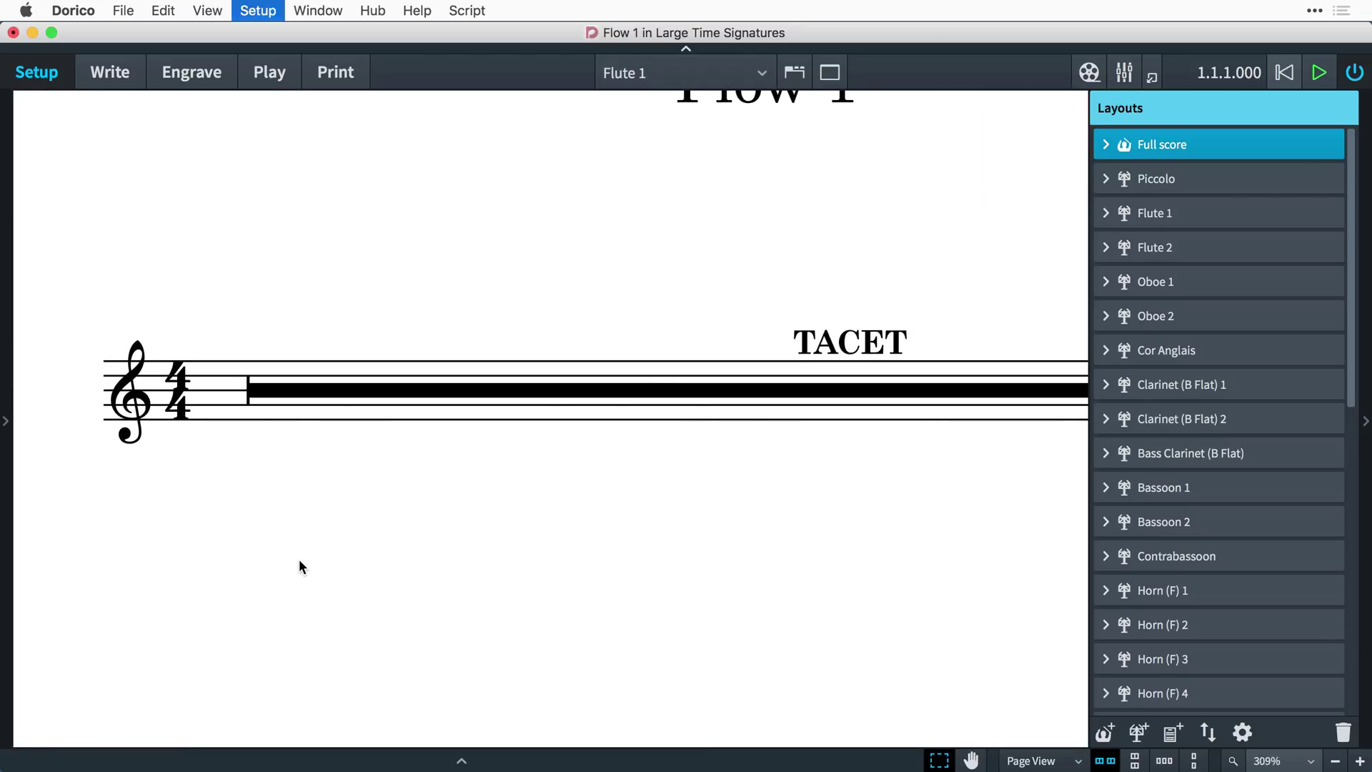
{"action": "left_click", "coordinate": [317, 311]}
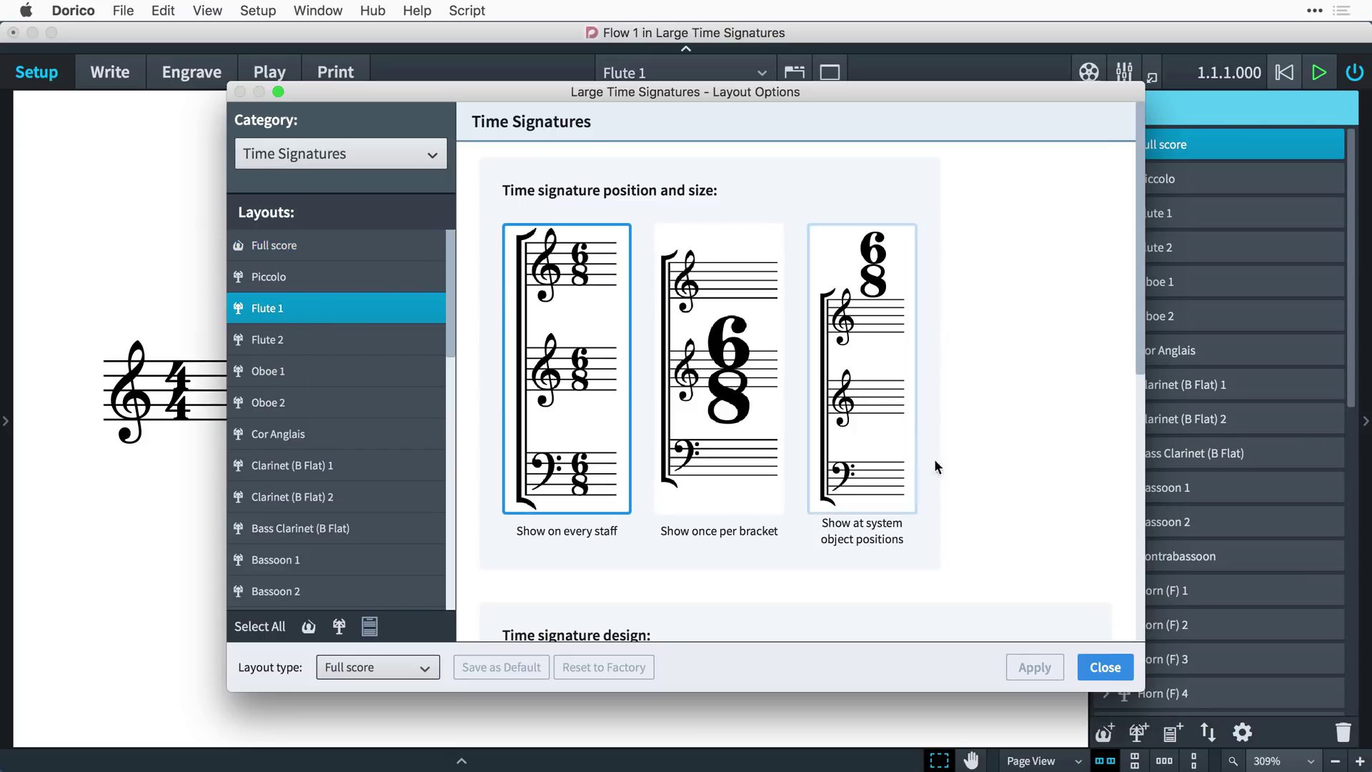
{"action": "scroll", "coordinate": [986, 526], "scroll_direction": "down", "scroll_amount": 5}
{"action": "left_click", "coordinate": [987, 533]}
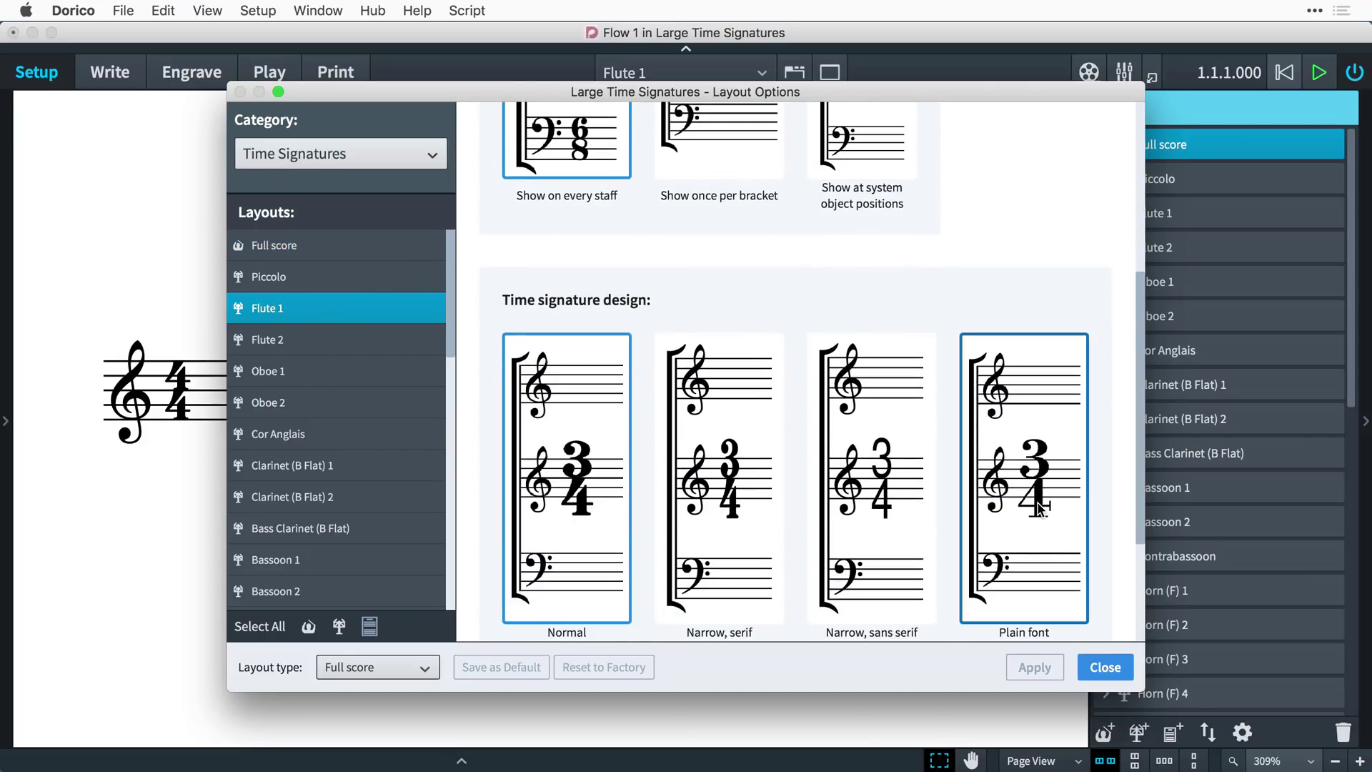
{"action": "left_click", "coordinate": [1039, 670]}
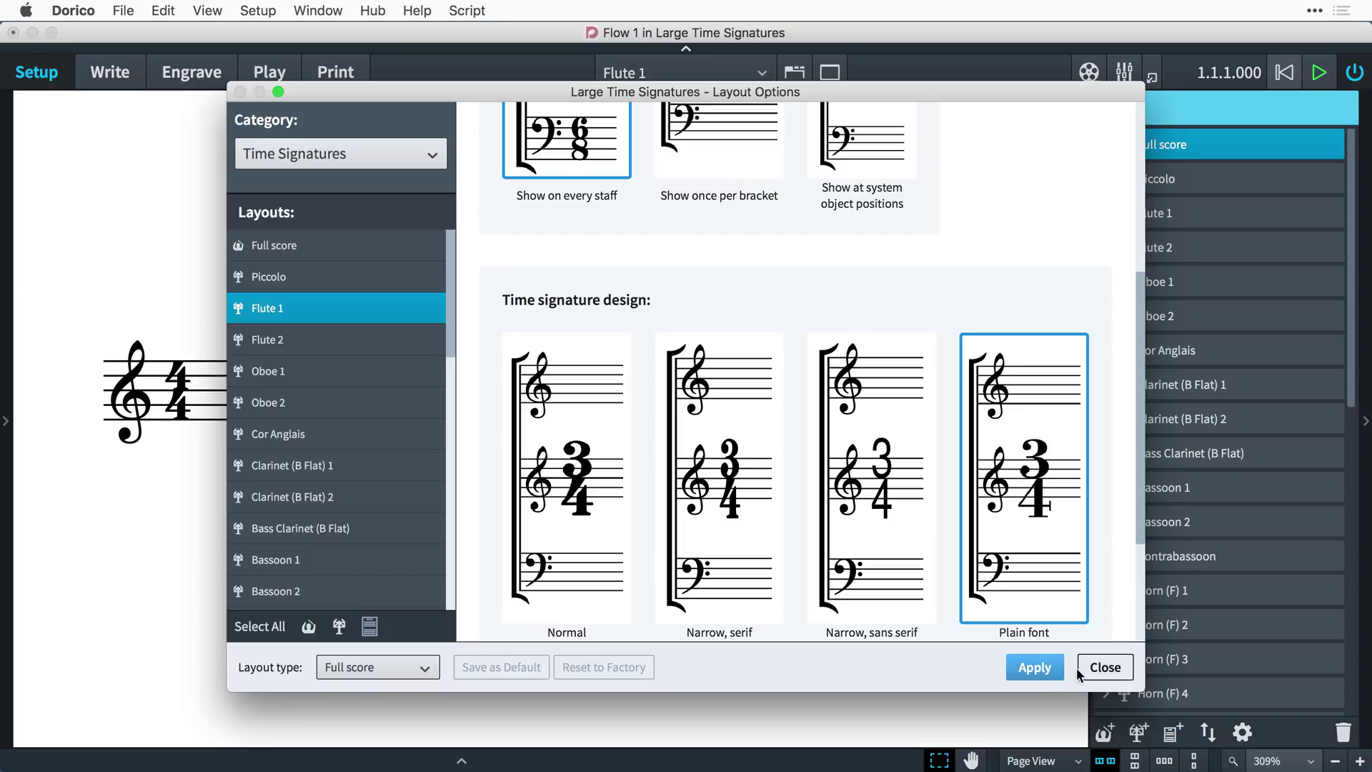
{"action": "left_click", "coordinate": [1094, 668]}
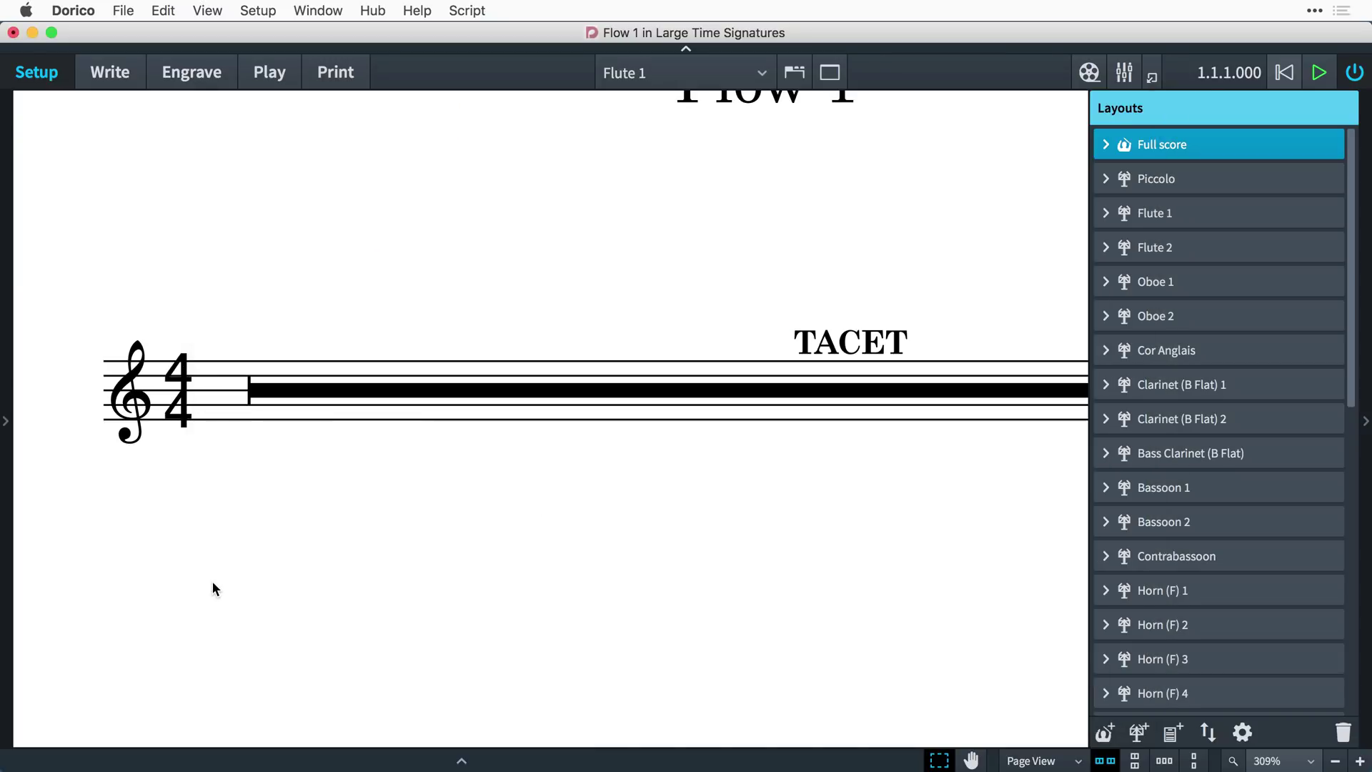
{"action": "key", "text": "super+equal"}
{"action": "key", "text": "super+equal"}
{"action": "key", "text": "super+equal"}
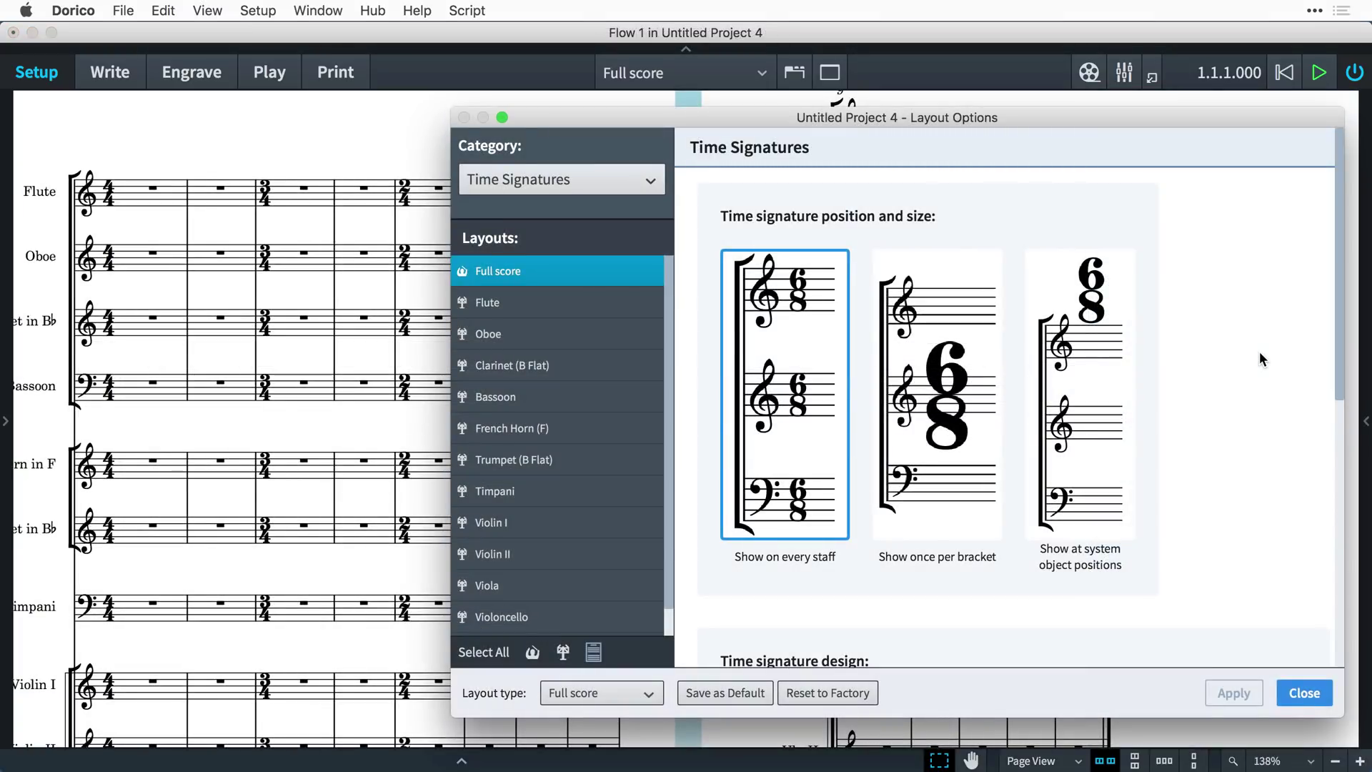
Step: Set Time Signatures to 'Show at system object positions' with the 'Narrow, serif' design, and apply
{"action": "left_click", "coordinate": [1096, 399]}
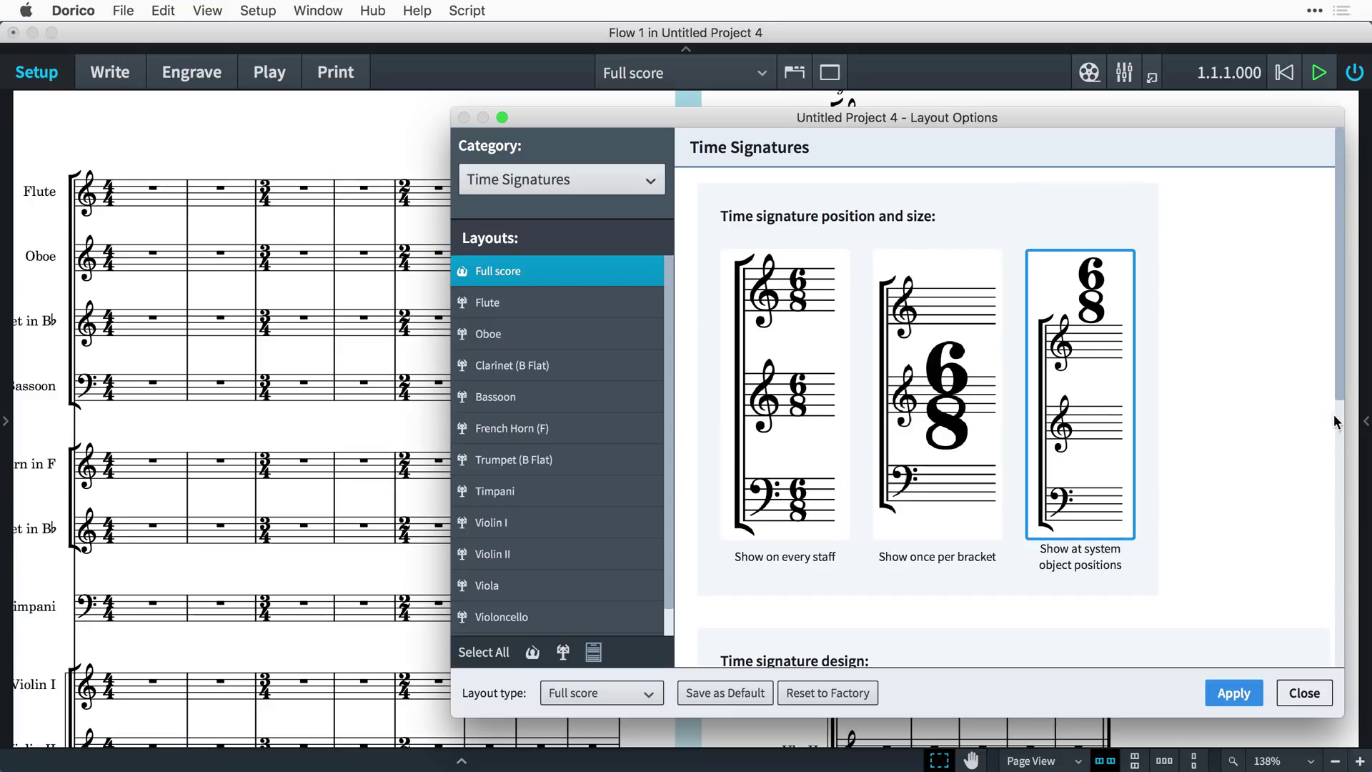
{"action": "left_click_drag", "start_coordinate": [1335, 381], "coordinate": [1339, 610]}
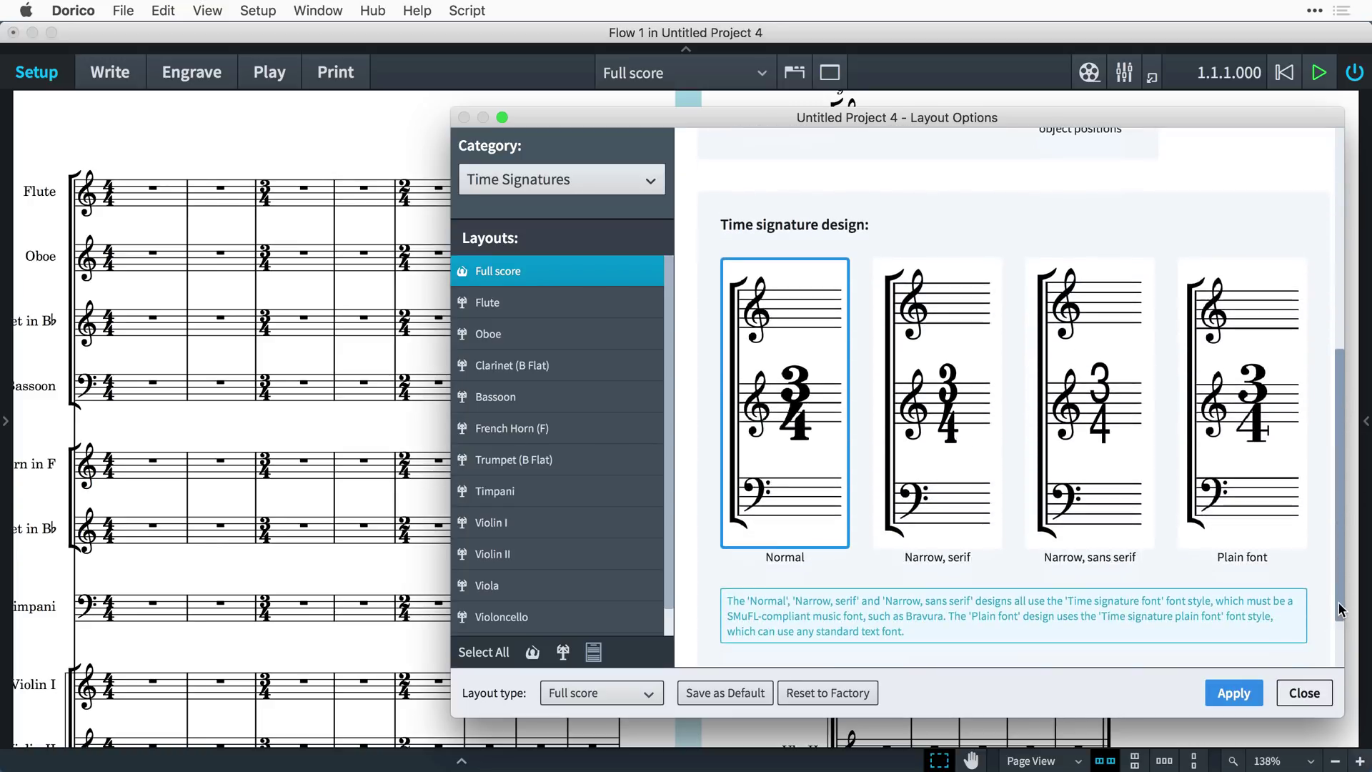
{"action": "left_click", "coordinate": [989, 455]}
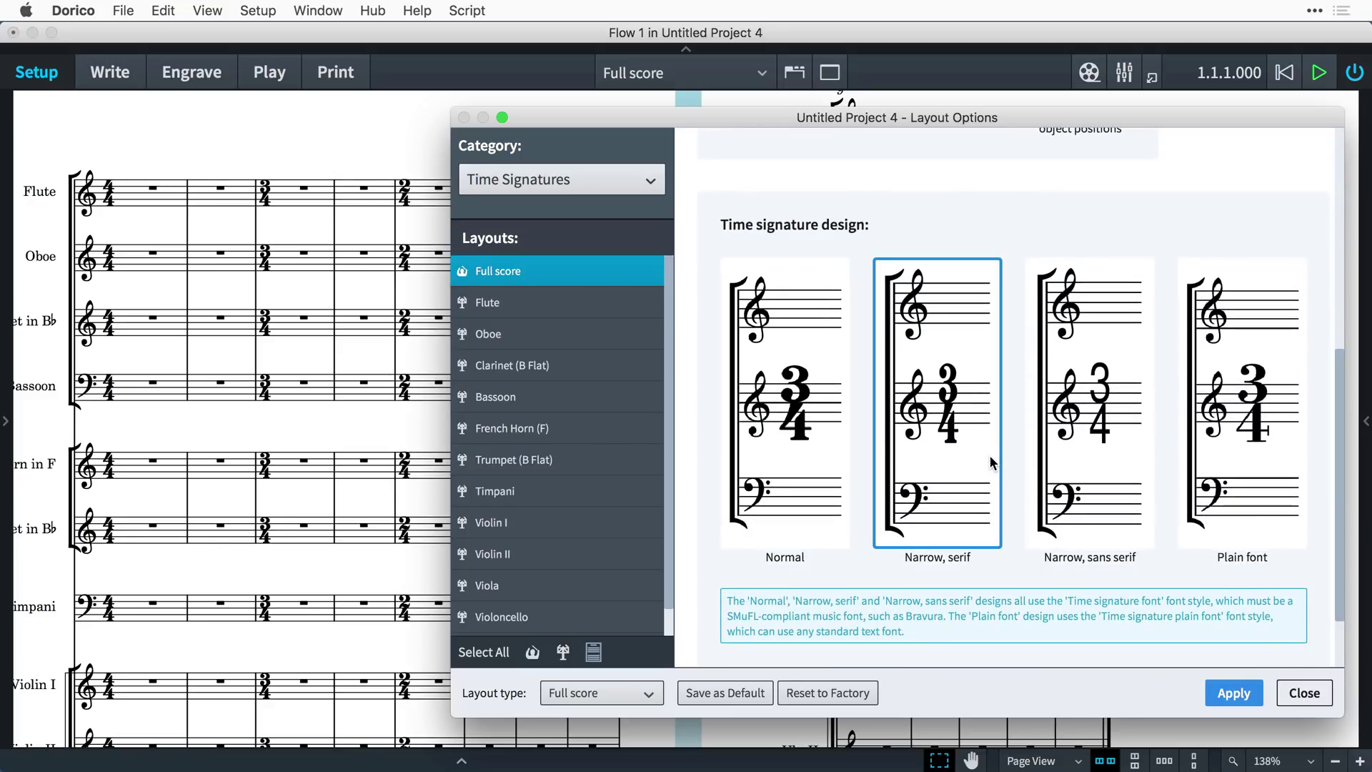
{"action": "left_click", "coordinate": [1238, 694]}
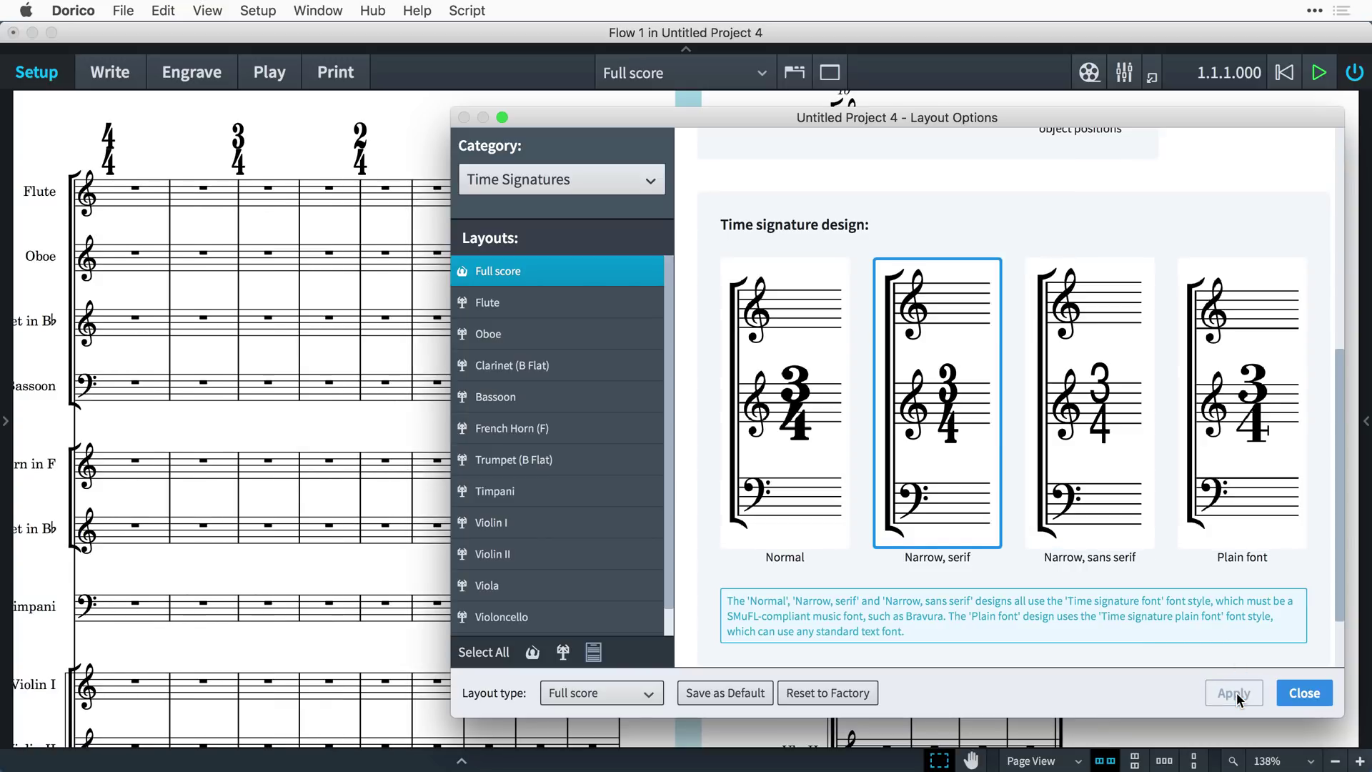
{"action": "key", "text": "Return"}
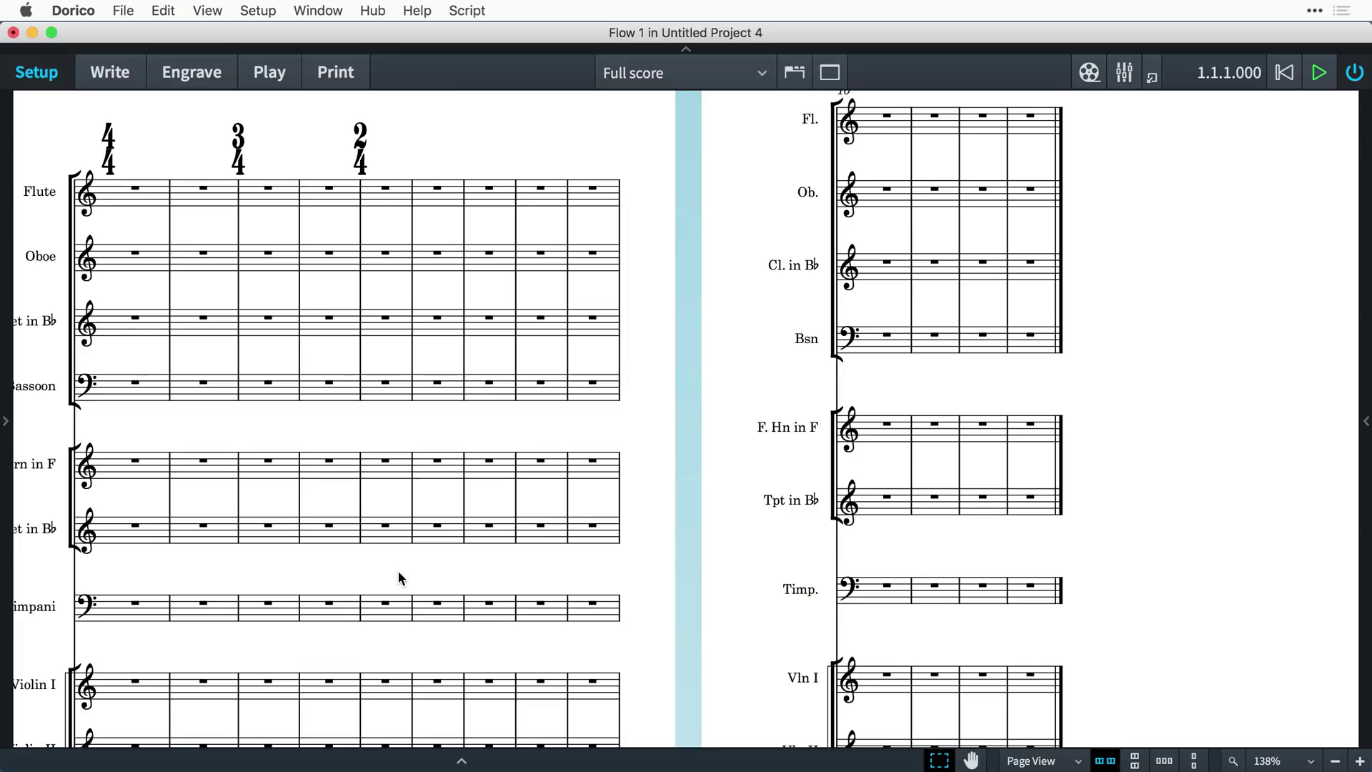
{"action": "scroll", "coordinate": [398, 577], "scroll_direction": "left", "scroll_amount": 5}
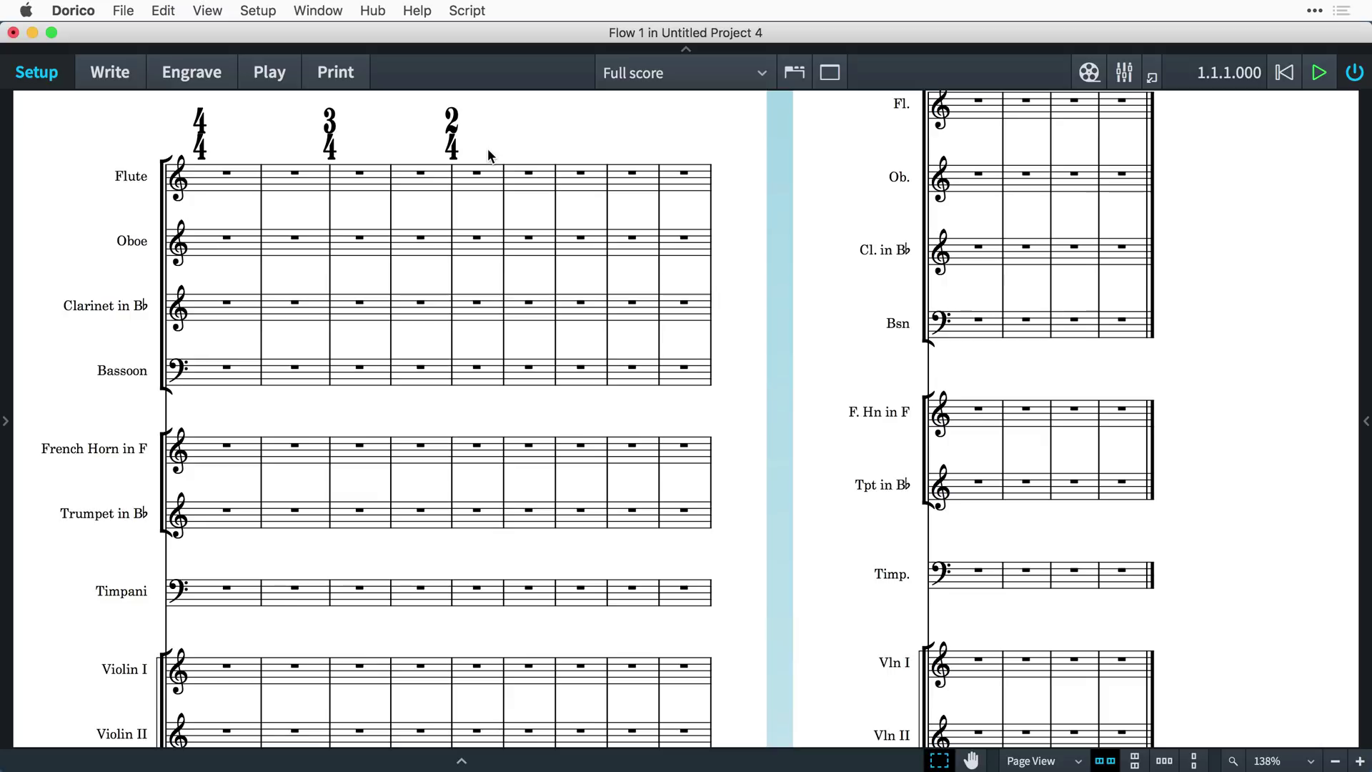
Step: In Layout Options' Staves and Systems category, tick Strings under System Objects and apply
{"action": "key", "text": "super+shift+l"}
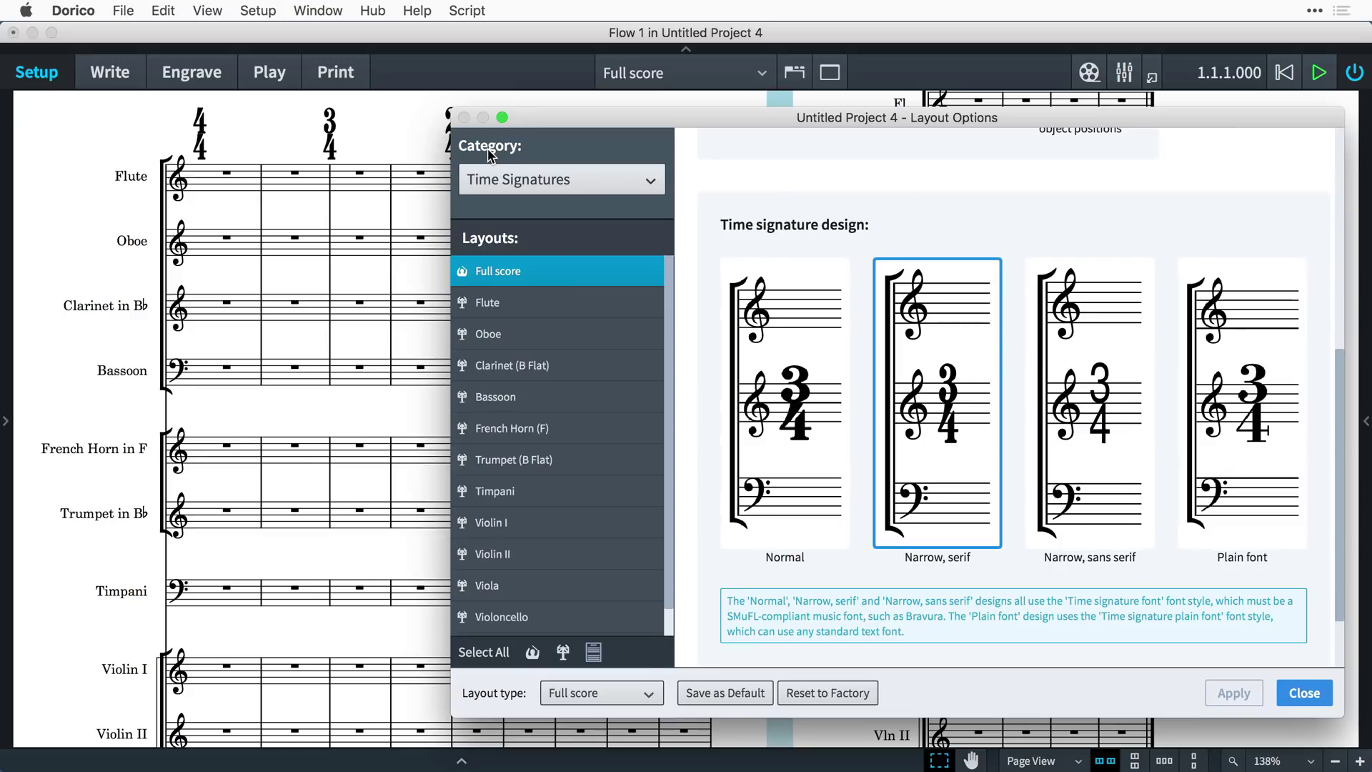
{"action": "left_click", "coordinate": [601, 187]}
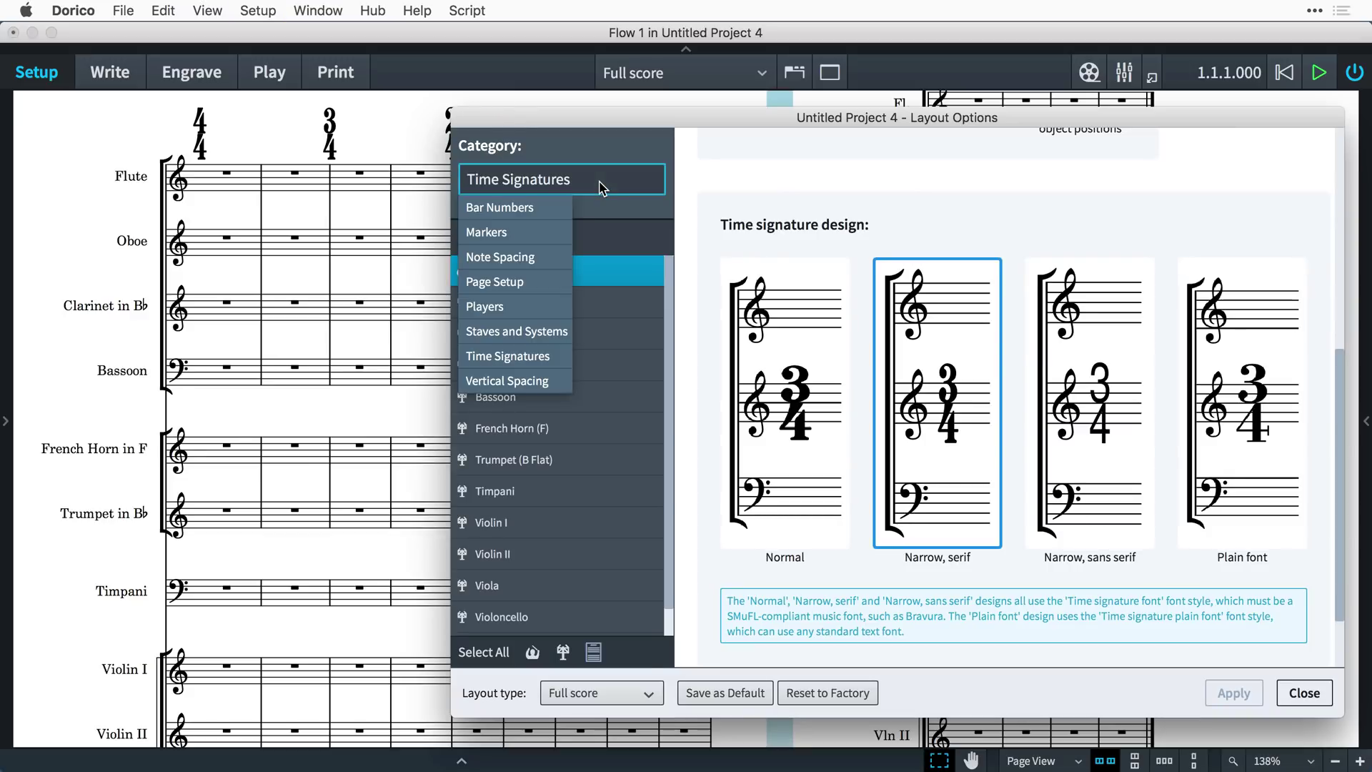
{"action": "left_click", "coordinate": [543, 332]}
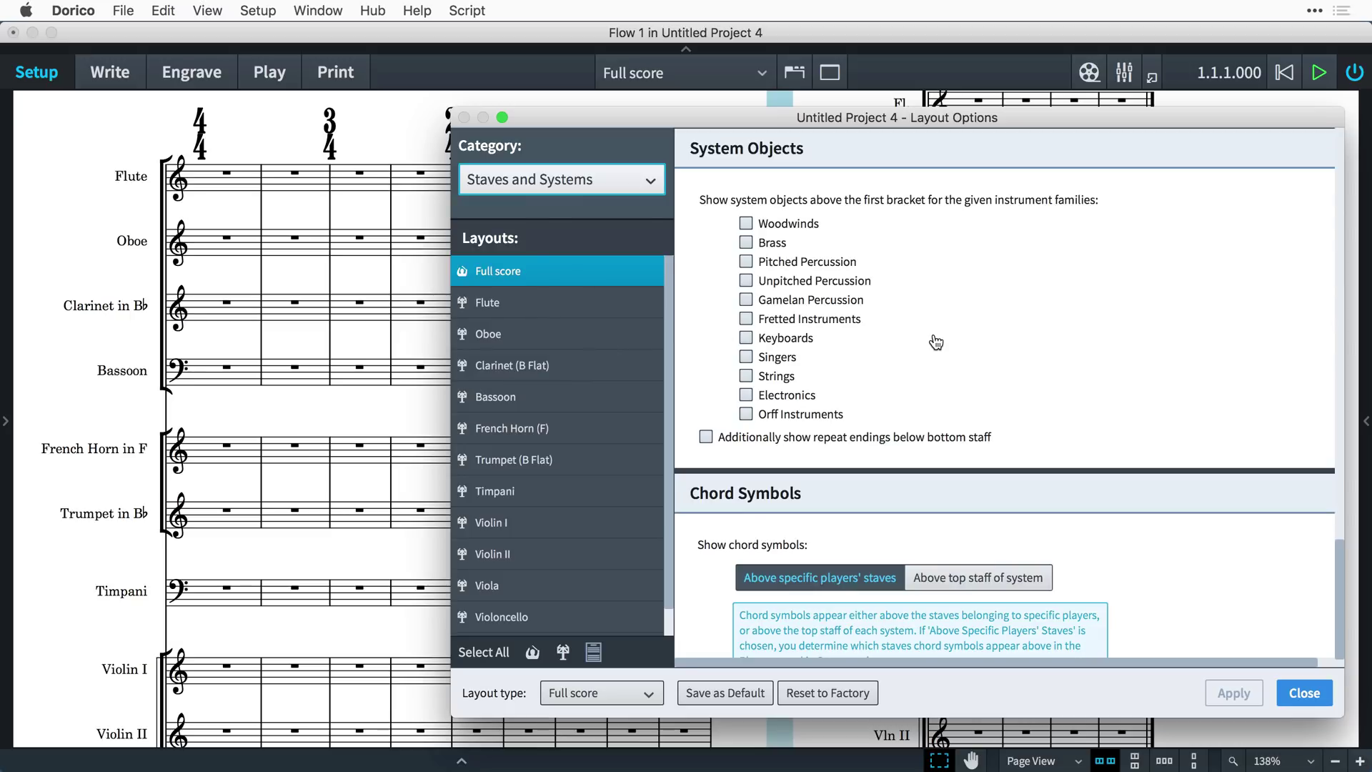
{"action": "scroll", "coordinate": [936, 343], "scroll_direction": "up", "scroll_amount": 1}
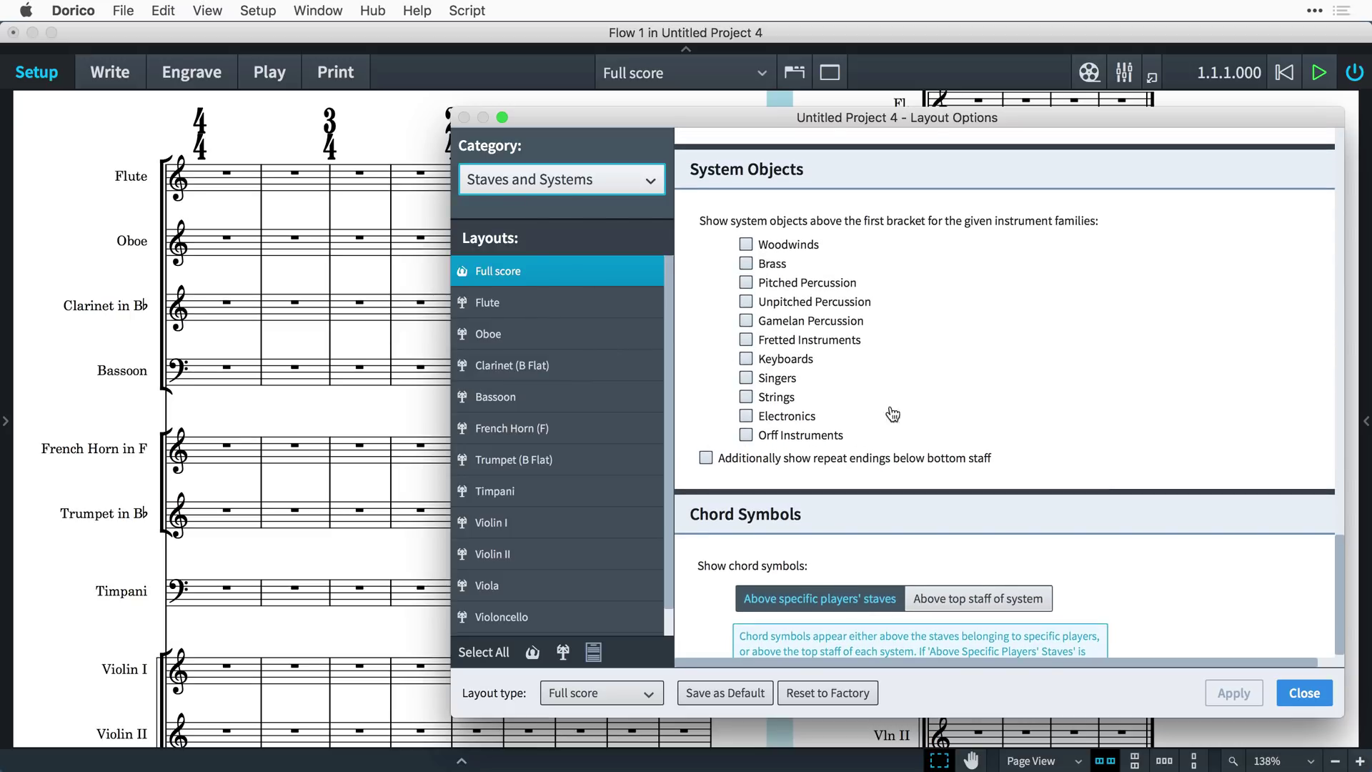
{"action": "left_click", "coordinate": [747, 397]}
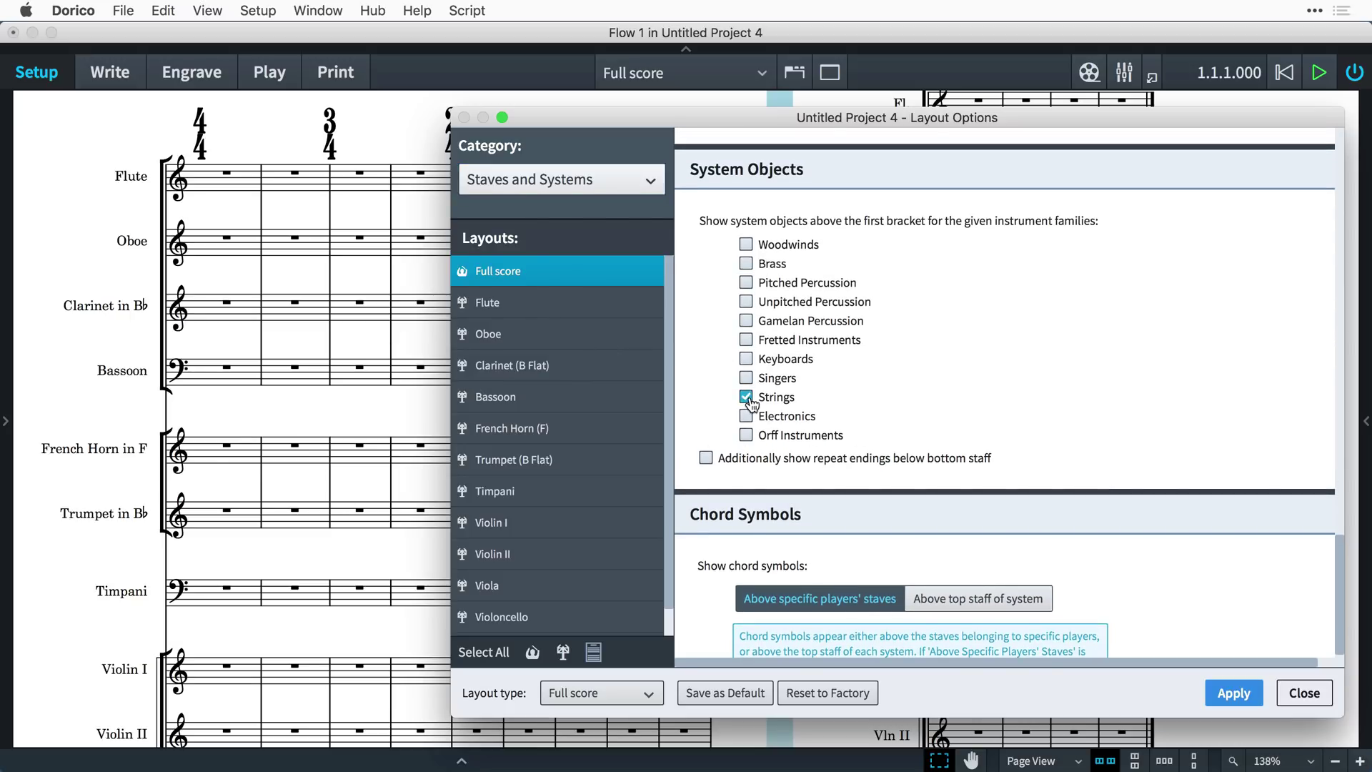
{"action": "left_click", "coordinate": [1223, 693]}
{"action": "left_click", "coordinate": [1298, 693]}
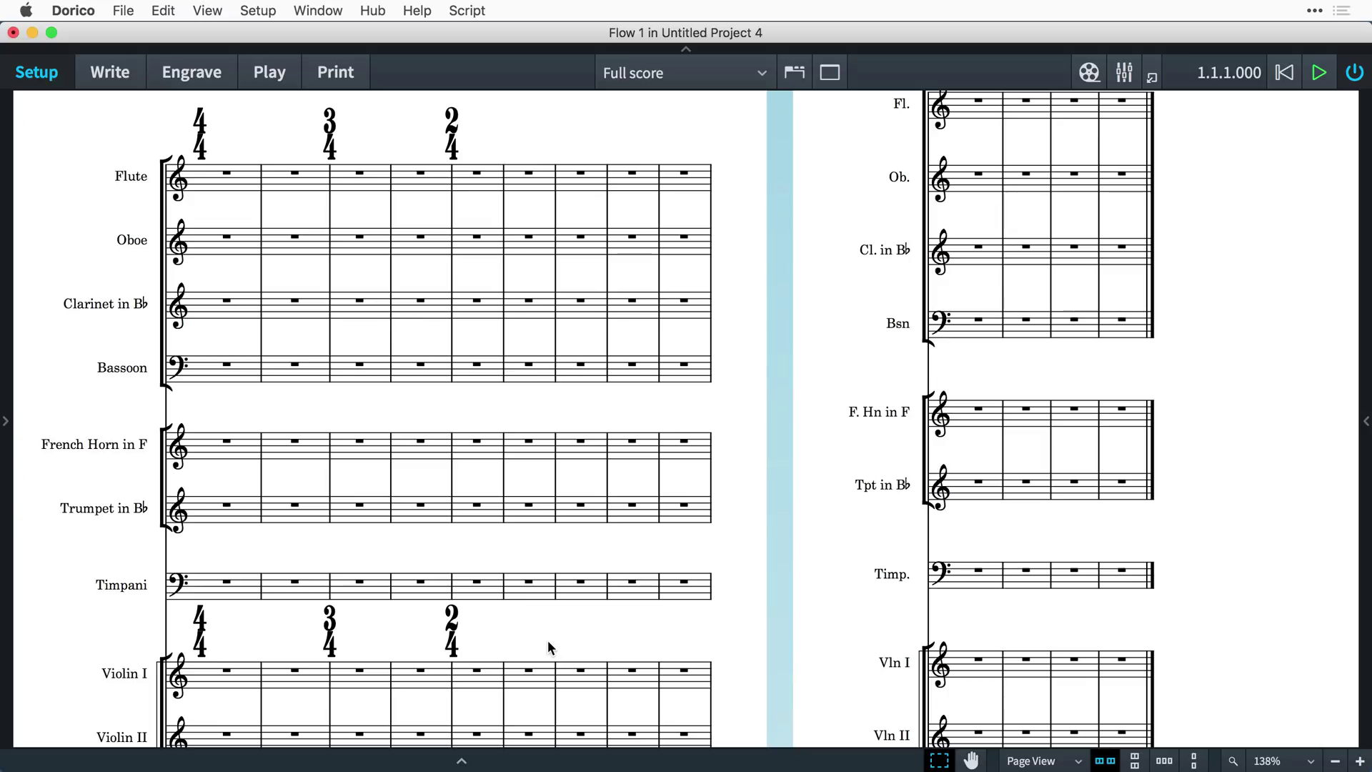
{"action": "key", "text": "super+shift+e"}
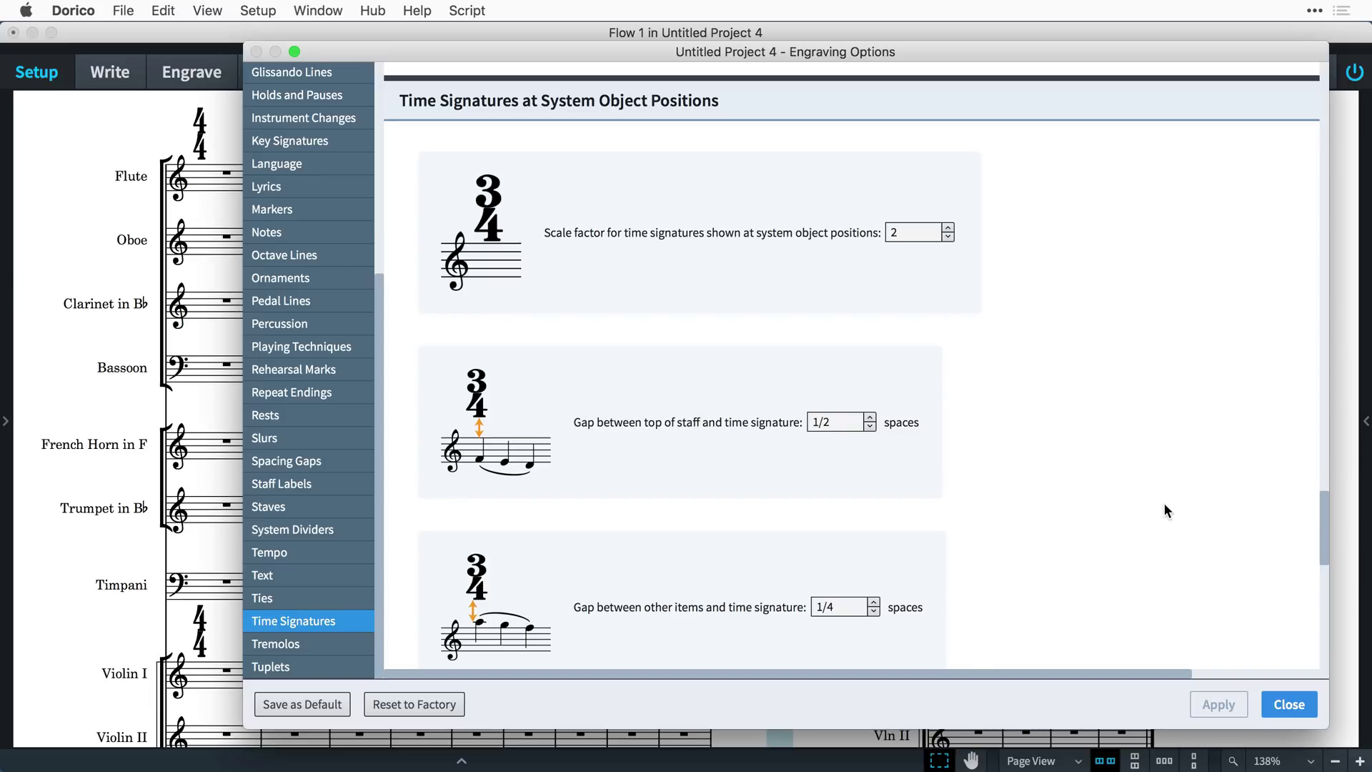
{"action": "left_click_drag", "start_coordinate": [1321, 531], "coordinate": [1324, 644]}
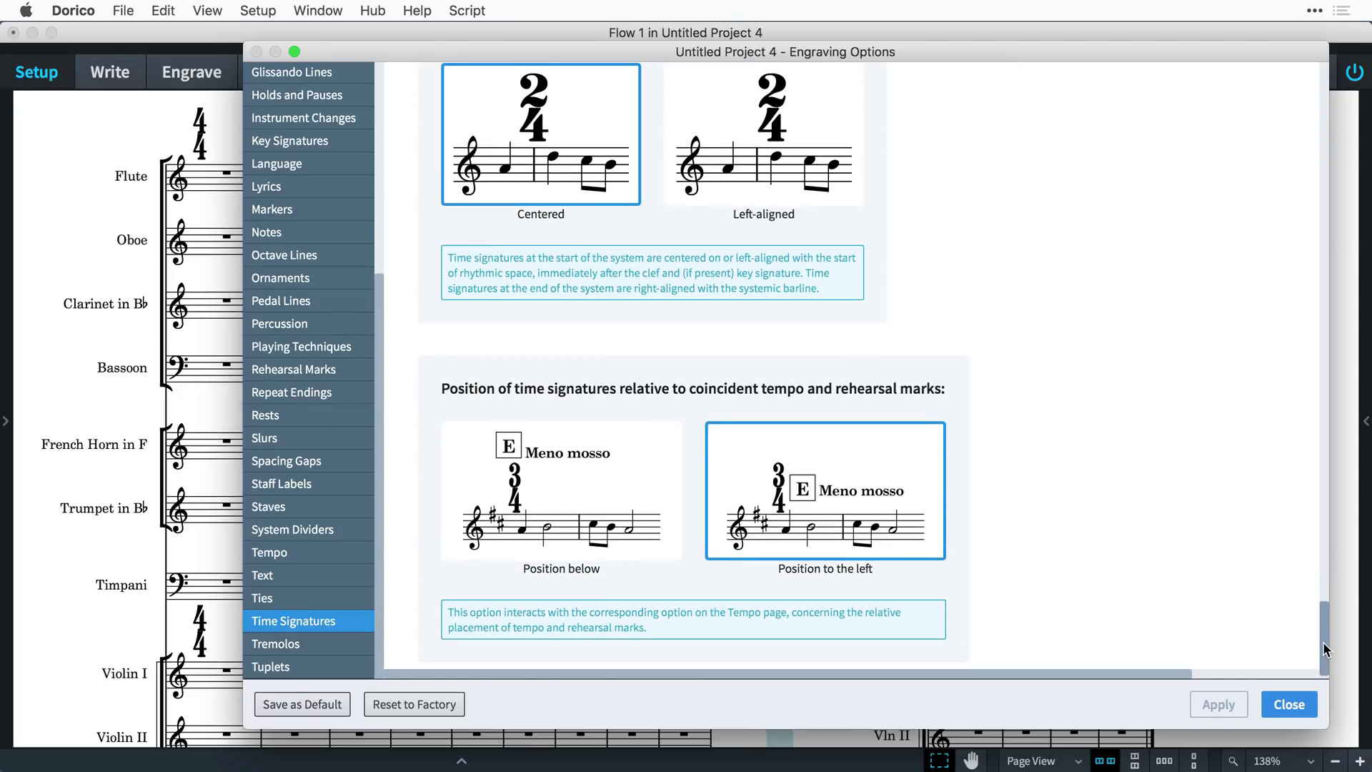
{"action": "left_click", "coordinate": [1290, 704]}
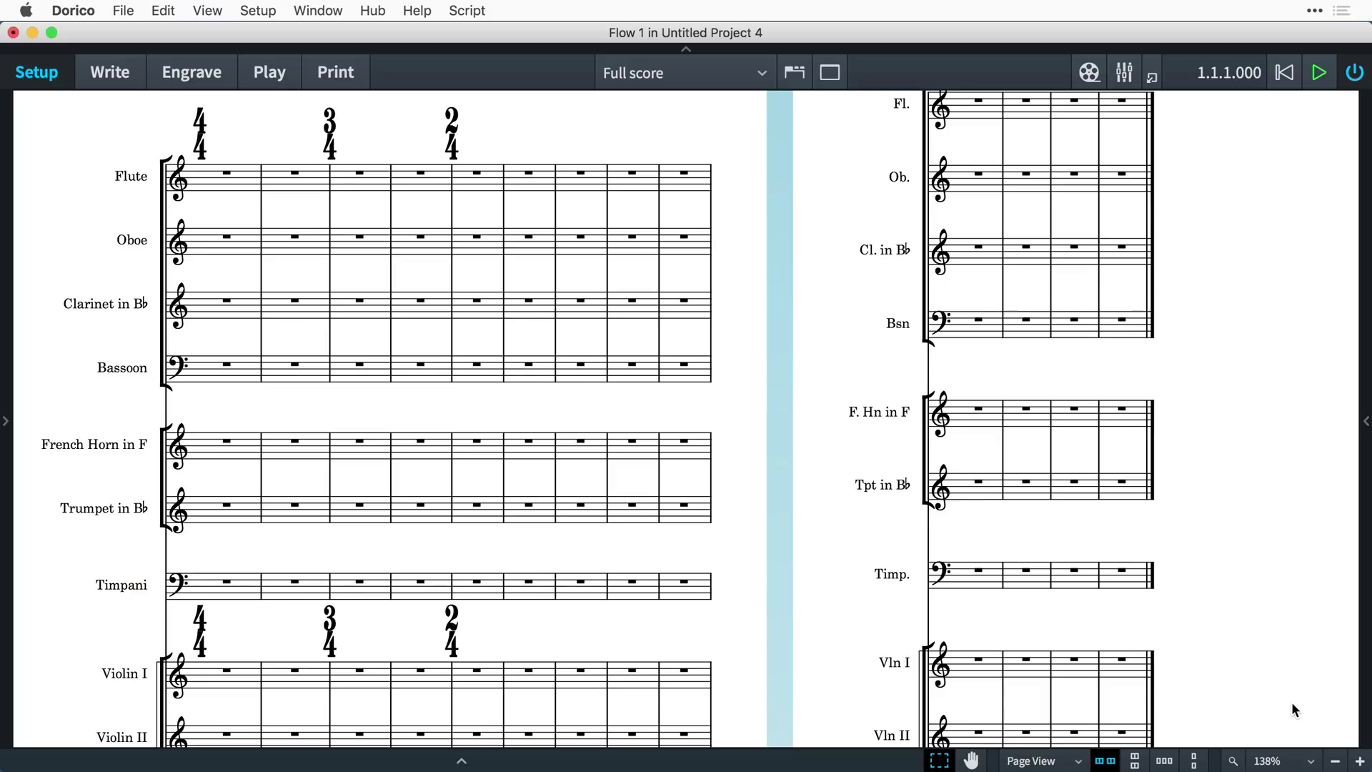
Step: In Engrave mode, drag the 2/4 time signature to the right
{"action": "left_click", "coordinate": [207, 81]}
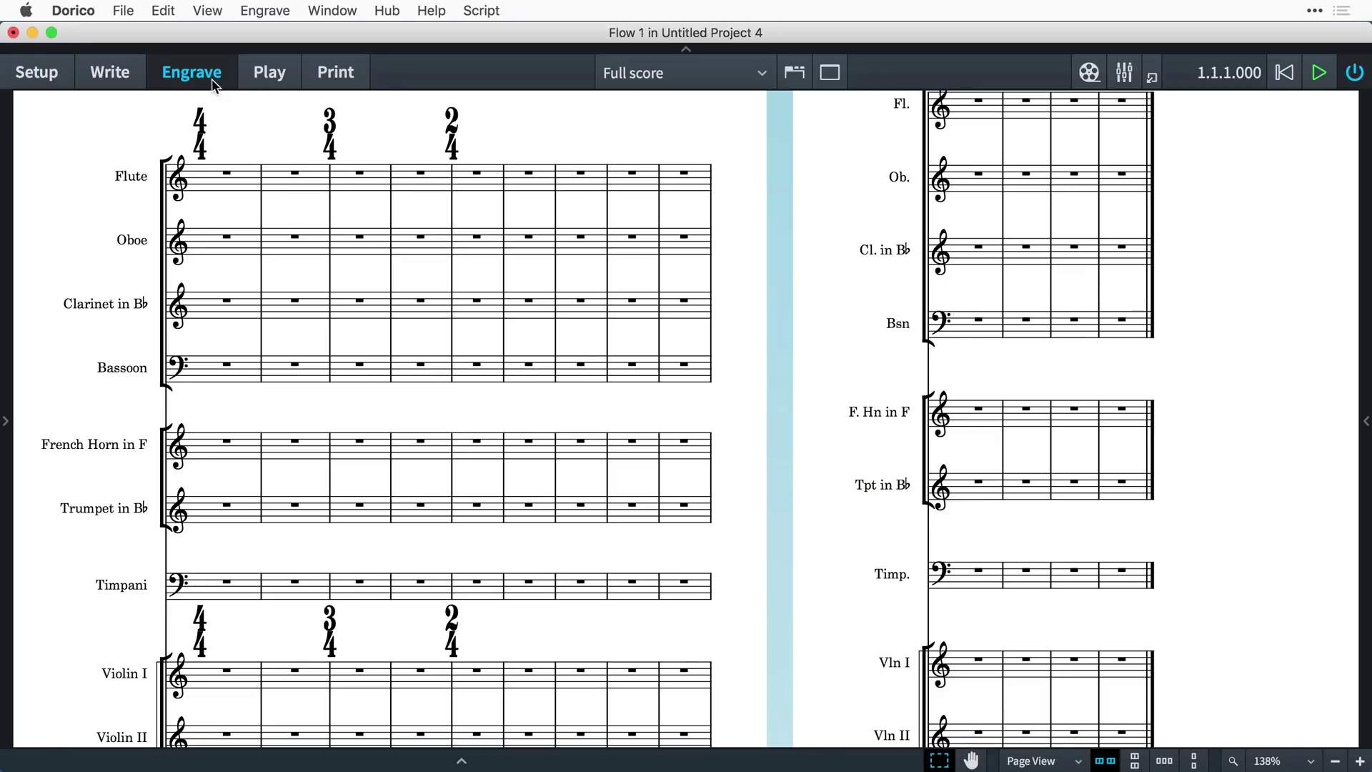
{"action": "scroll", "coordinate": [286, 144], "scroll_direction": "up", "scroll_amount": 8}
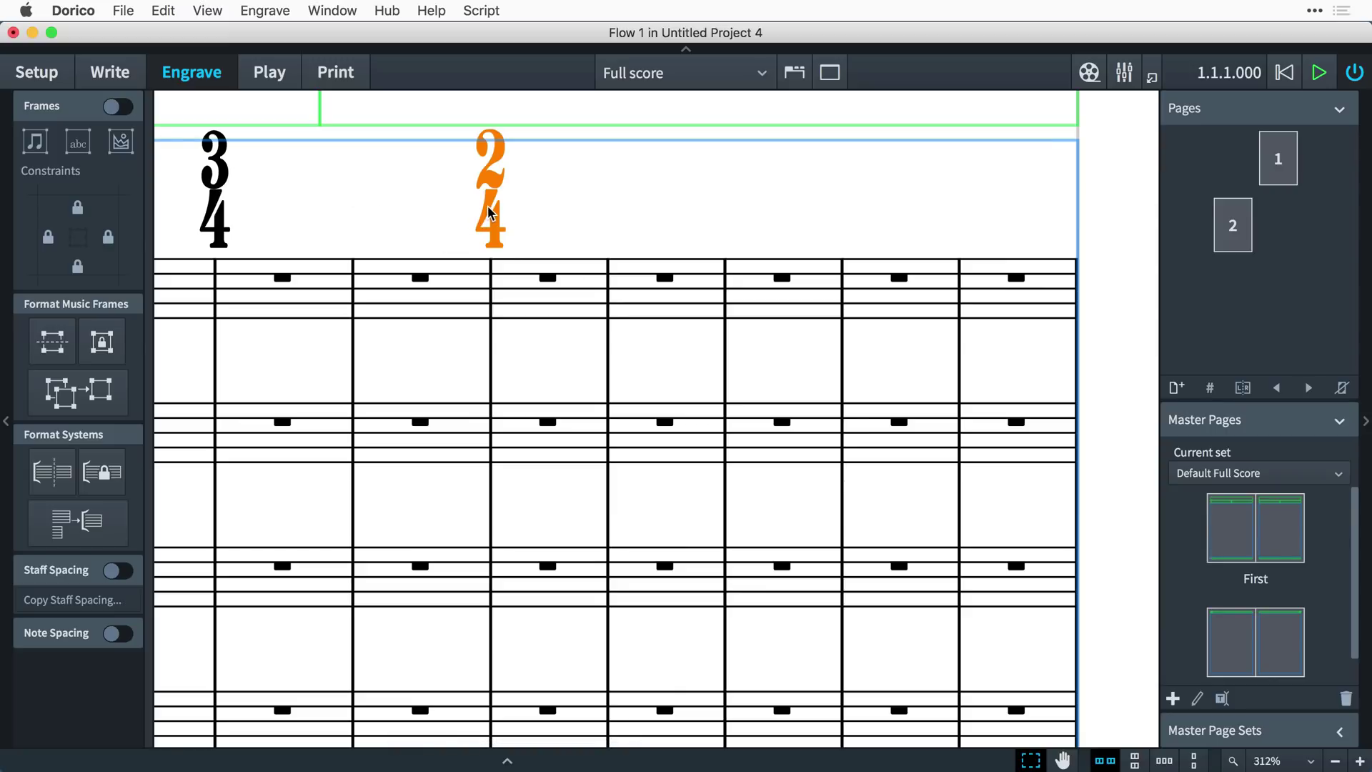
{"action": "mouse_move", "coordinate": [471, 231]}
{"action": "left_mouse_down"}
{"action": "mouse_move", "coordinate": [560, 227]}
{"action": "mouse_move", "coordinate": [510, 196]}
{"action": "mouse_move", "coordinate": [526, 205]}
{"action": "left_mouse_up"}
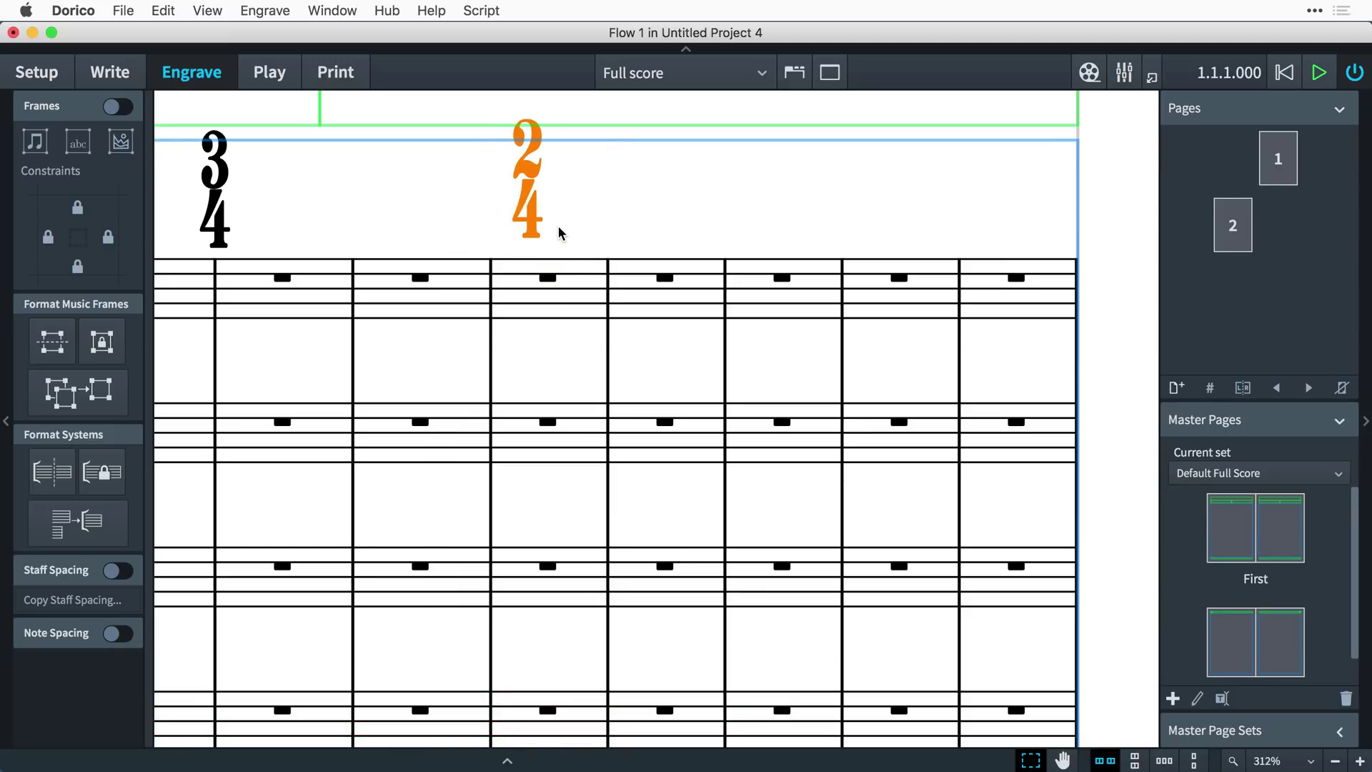
Step: Reset the 2/4 time signature to its default position with Edit > Reset Position, then return to Write mode
{"action": "left_click", "coordinate": [169, 11]}
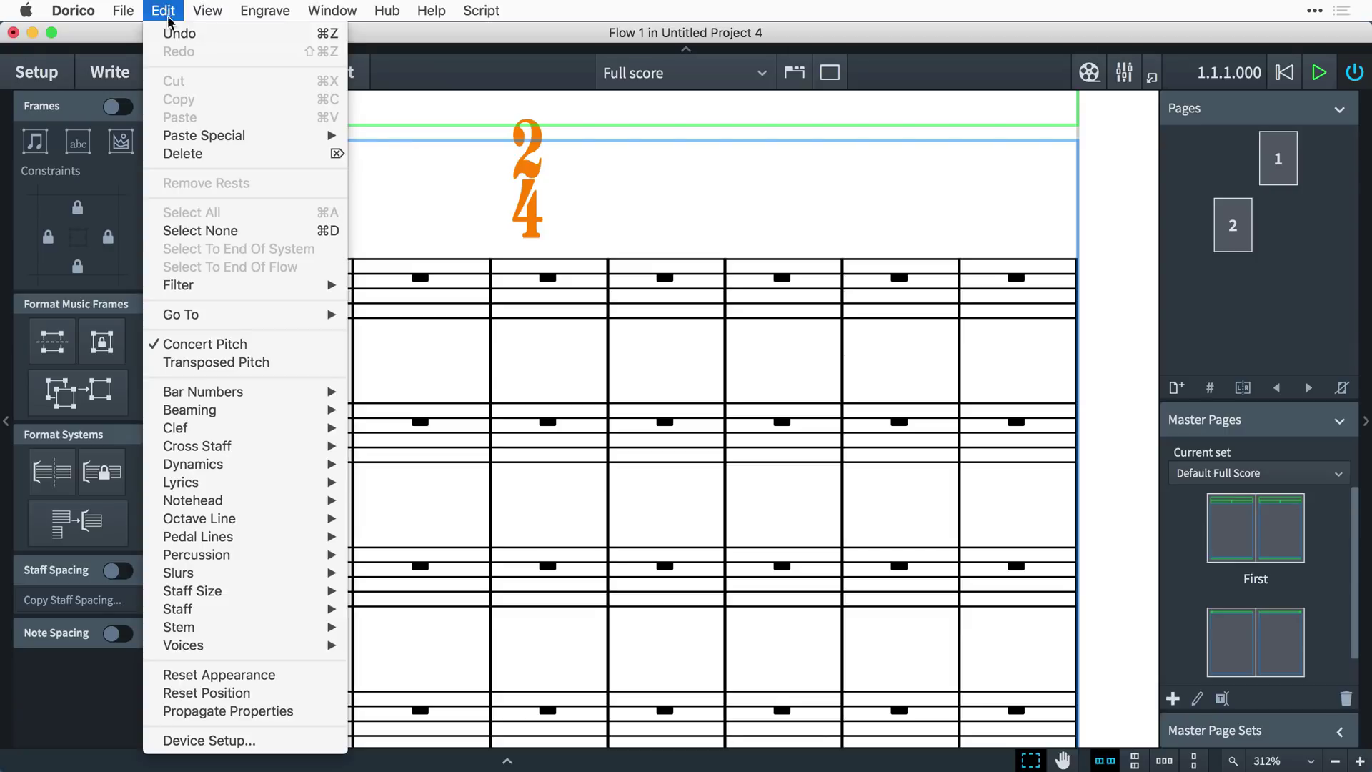
{"action": "left_click", "coordinate": [293, 696]}
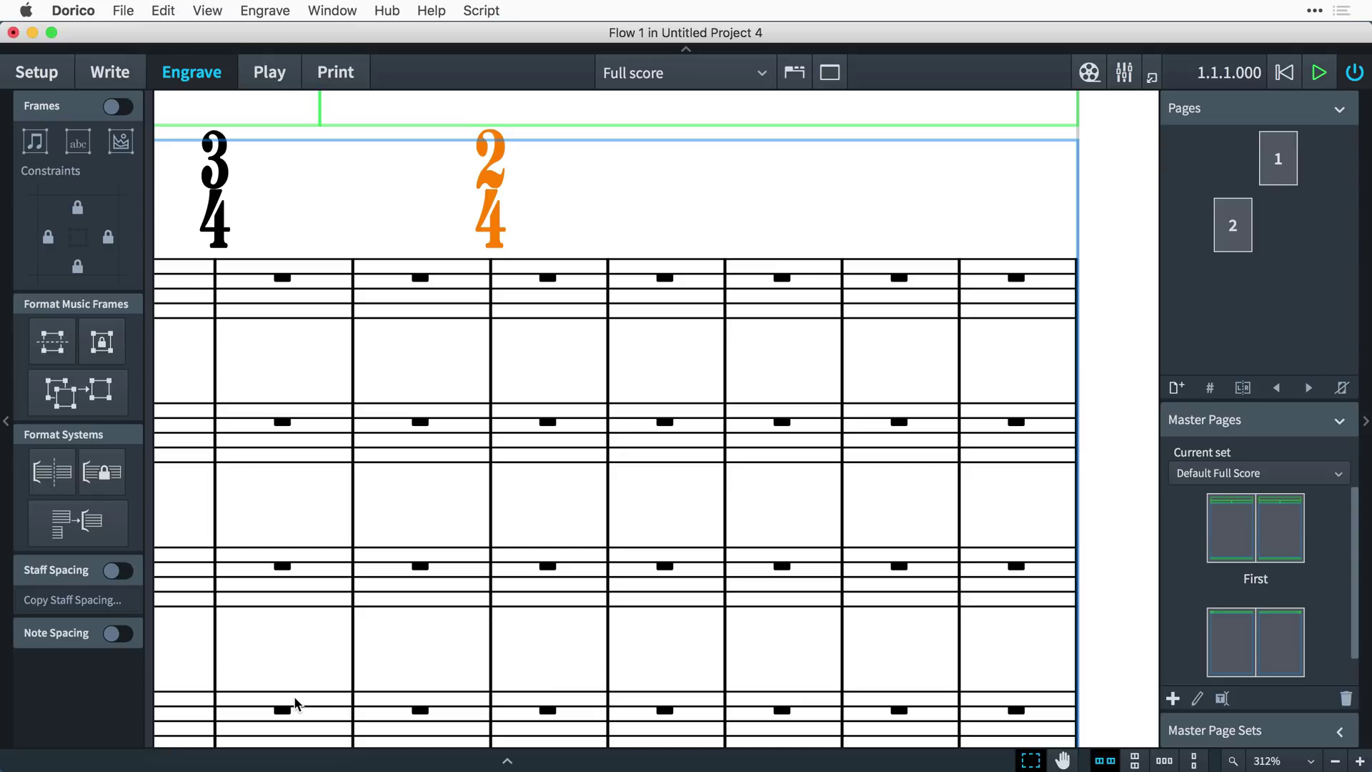
{"action": "left_click", "coordinate": [123, 83]}
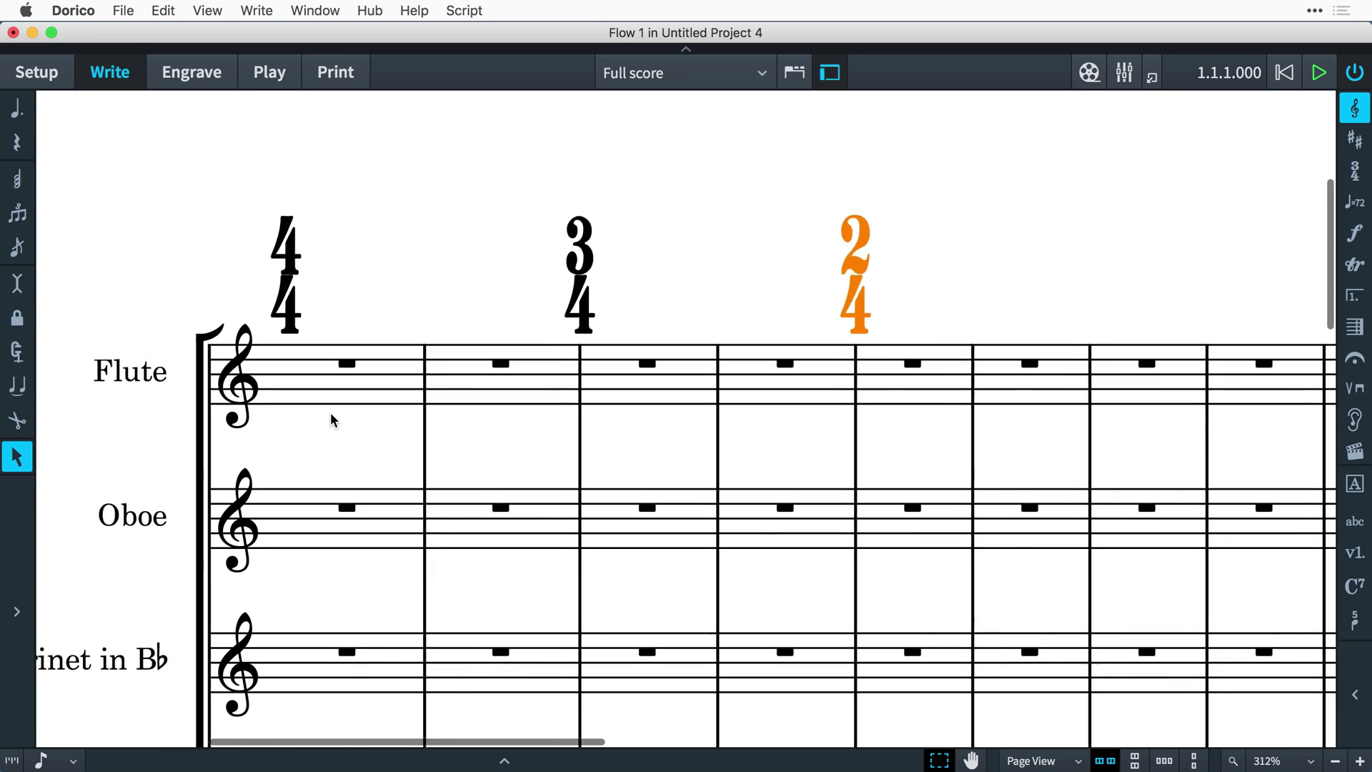
{"action": "key", "text": "super+minus"}
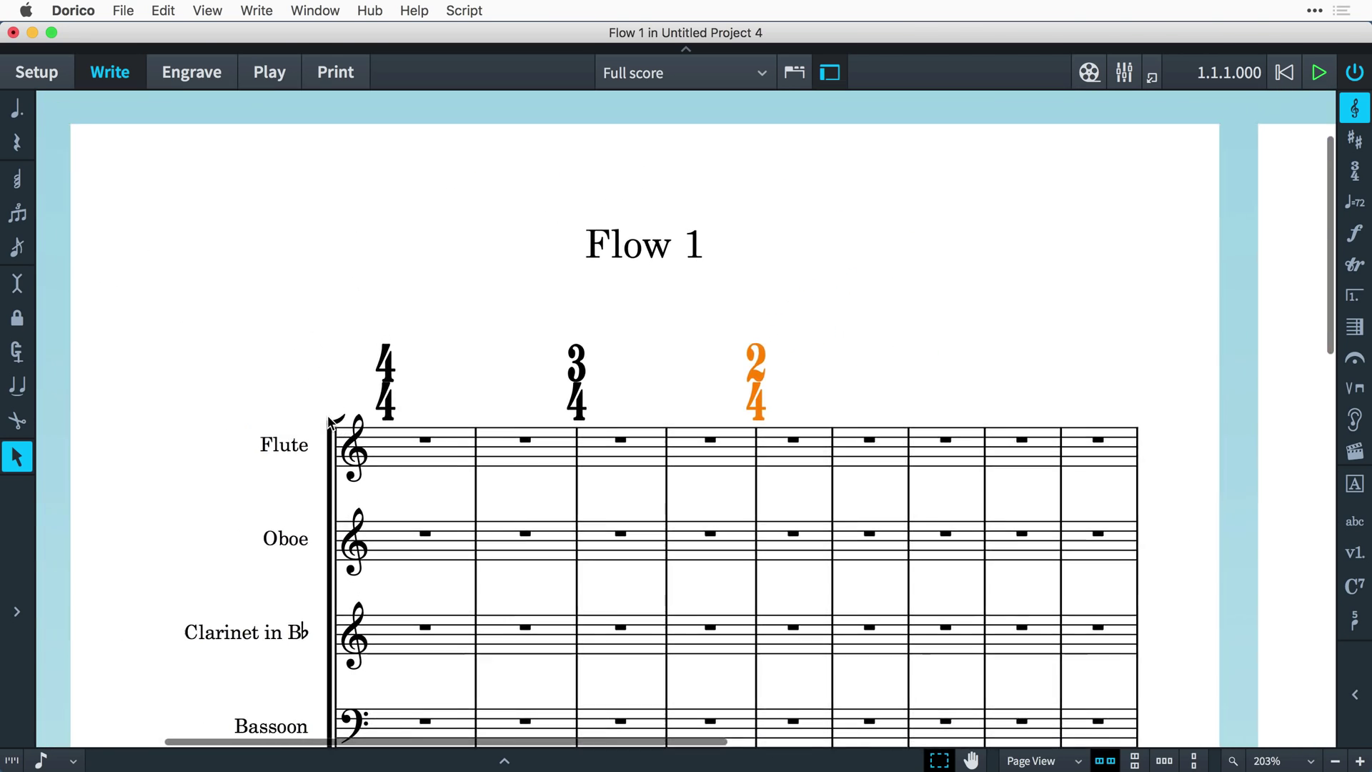
{"action": "key", "text": "super+minus"}
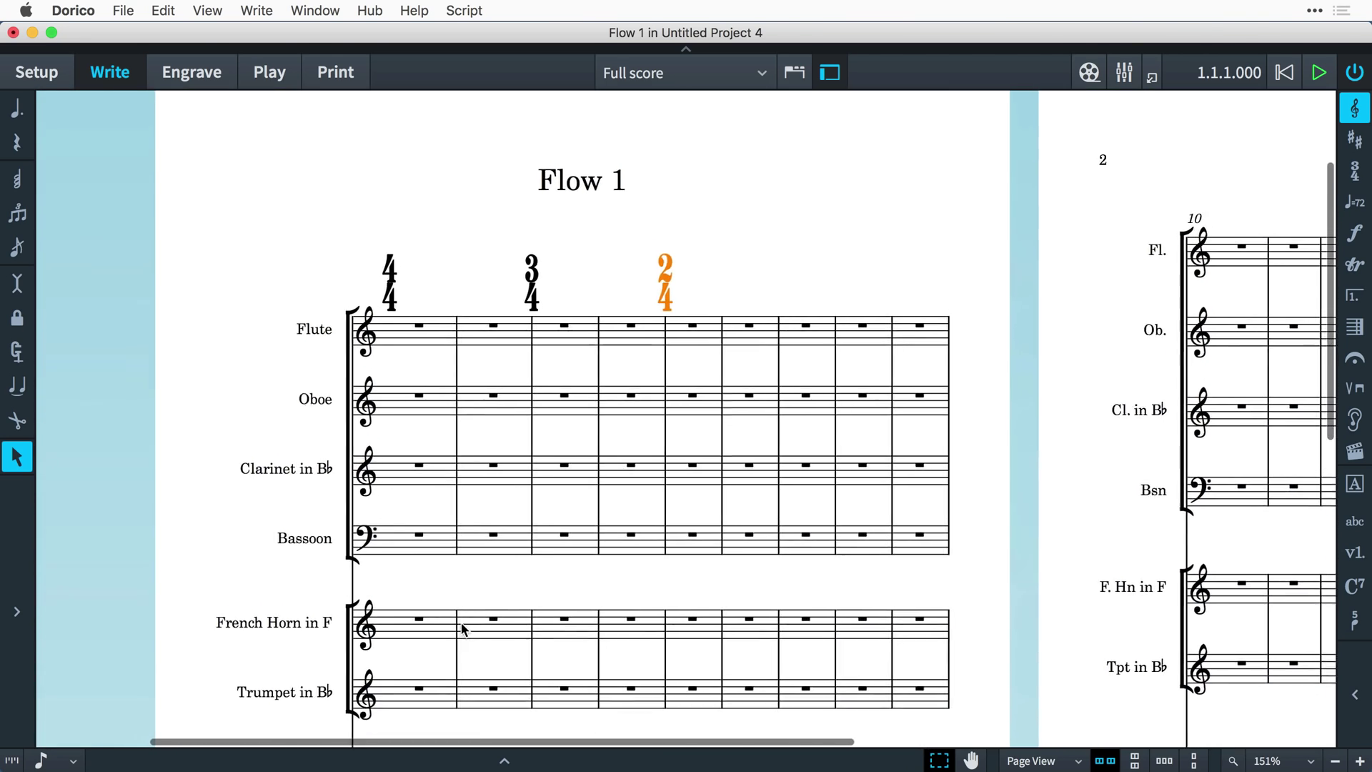
{"action": "scroll", "coordinate": [461, 629], "scroll_direction": "down", "scroll_amount": 5}
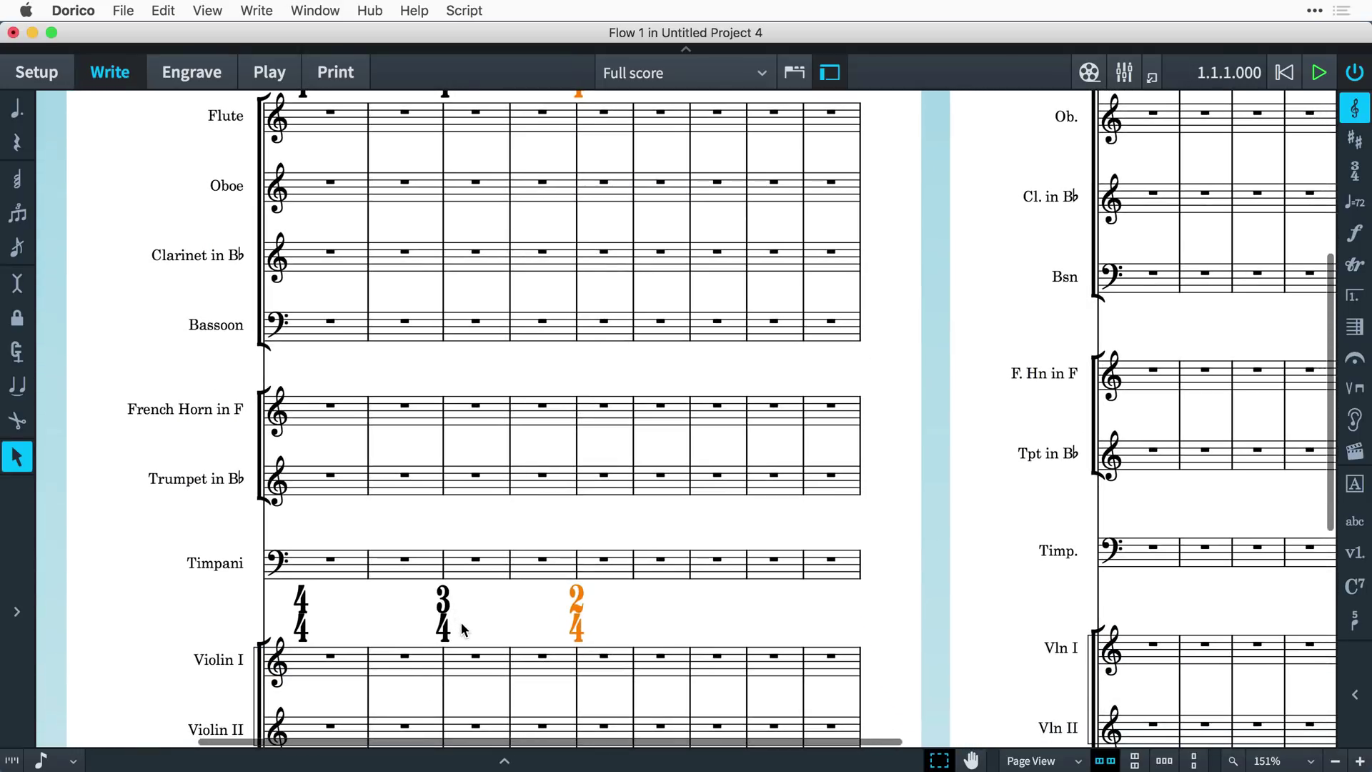